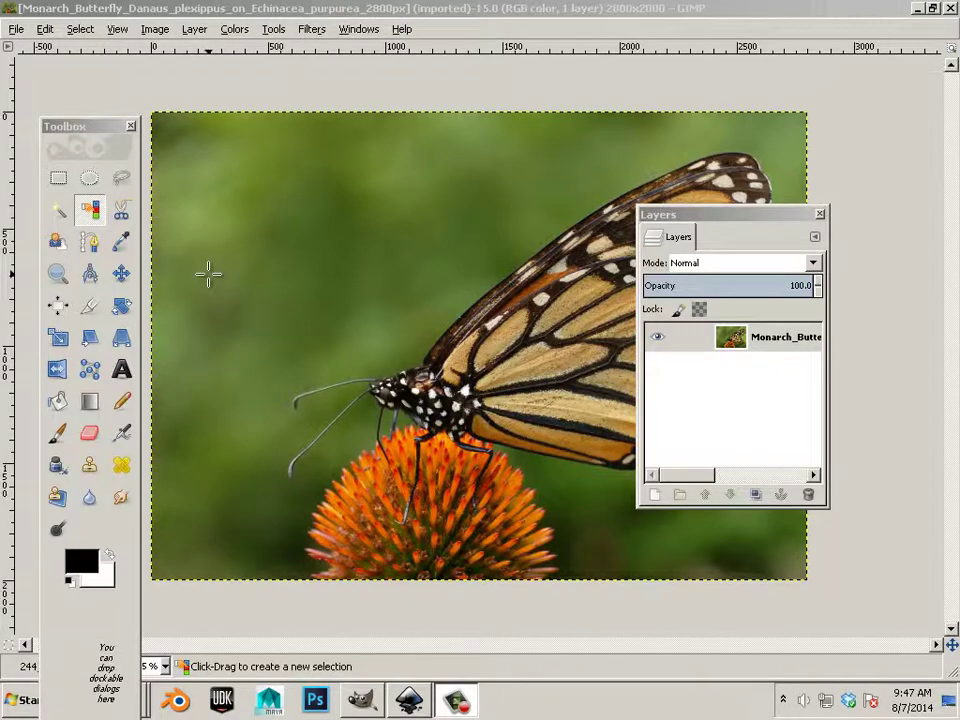
# Step: Return to the butterfly photo in GIMP and set up Select by Color
pyautogui.click(408, 700)
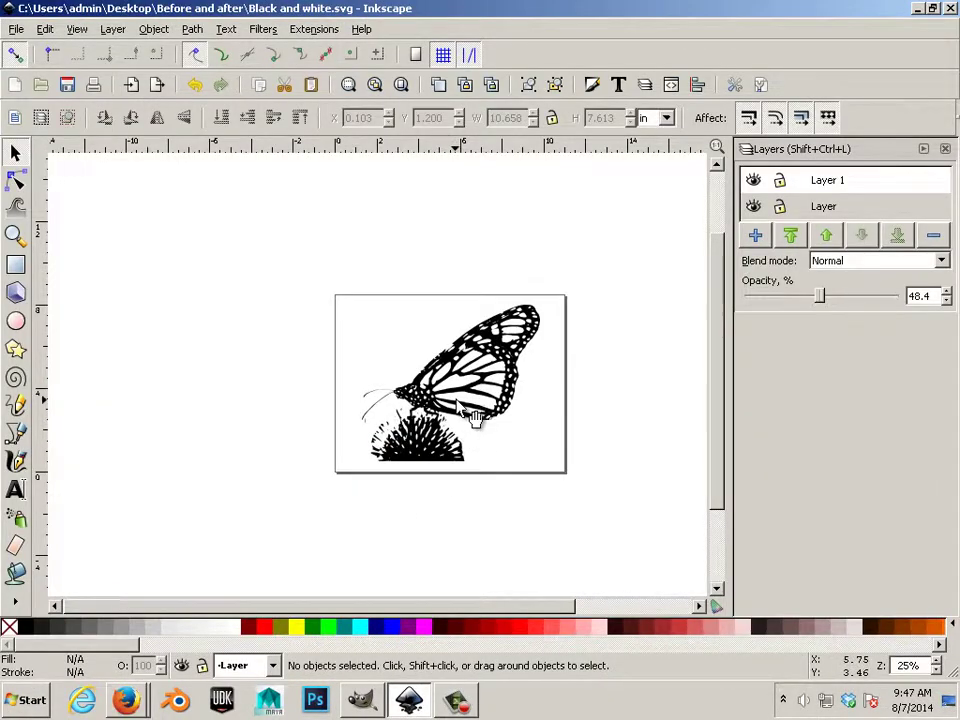
pyautogui.hotkey('alt', 'Tab')
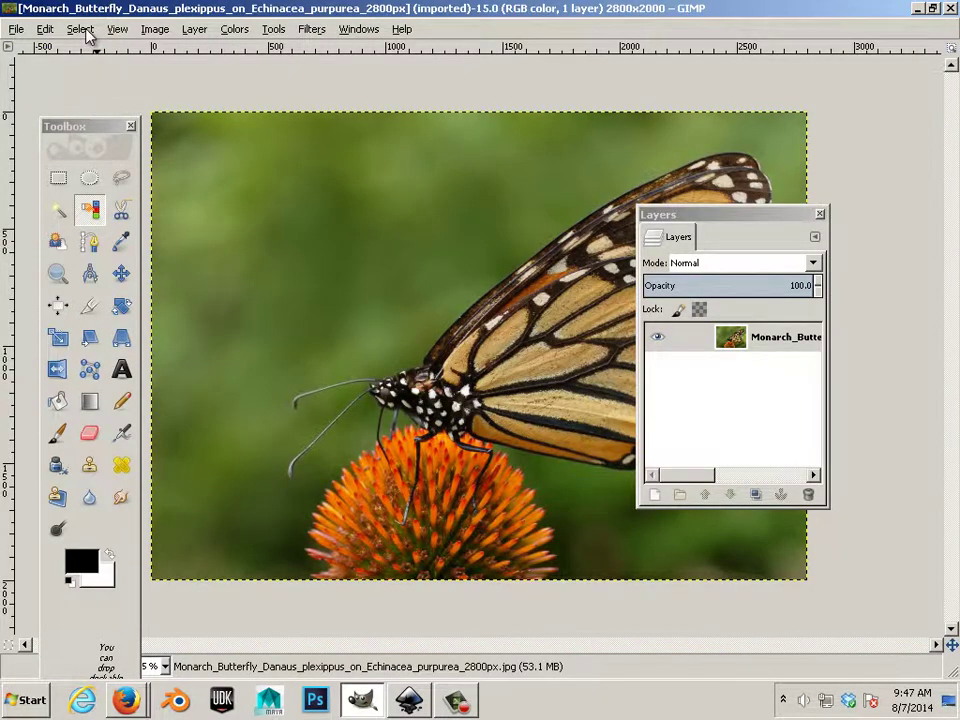
pyautogui.click(80, 29)
pyautogui.click(42, 87)
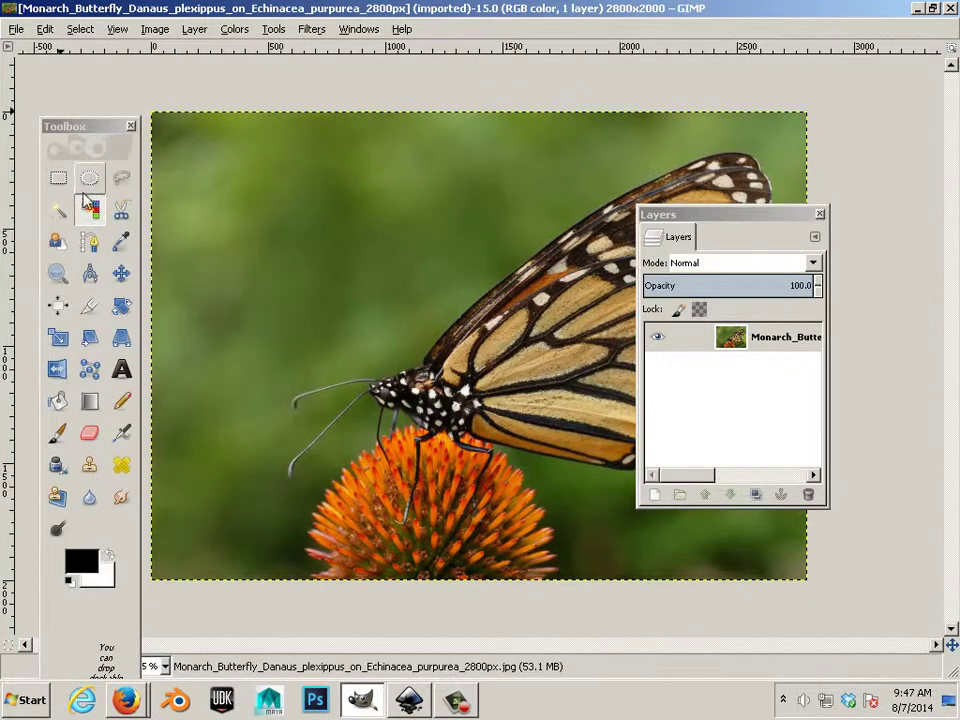
pyautogui.doubleClick(95, 211)
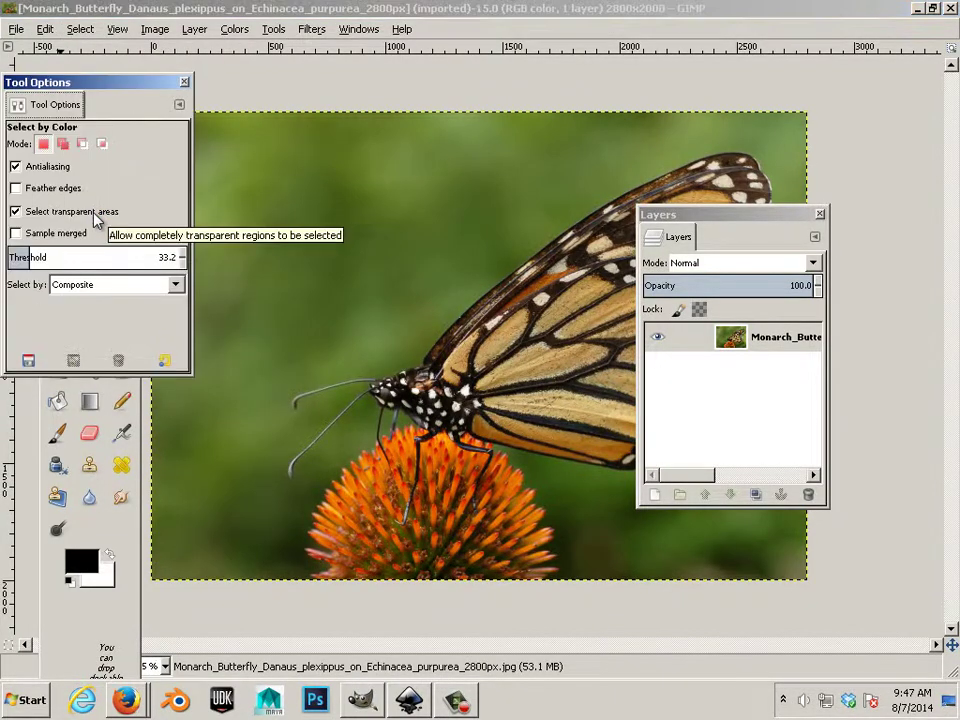
pyautogui.click(265, 218)
# Step: Turn on feathered edges and reselect the green background at a lower threshold
pyautogui.click(25, 260)
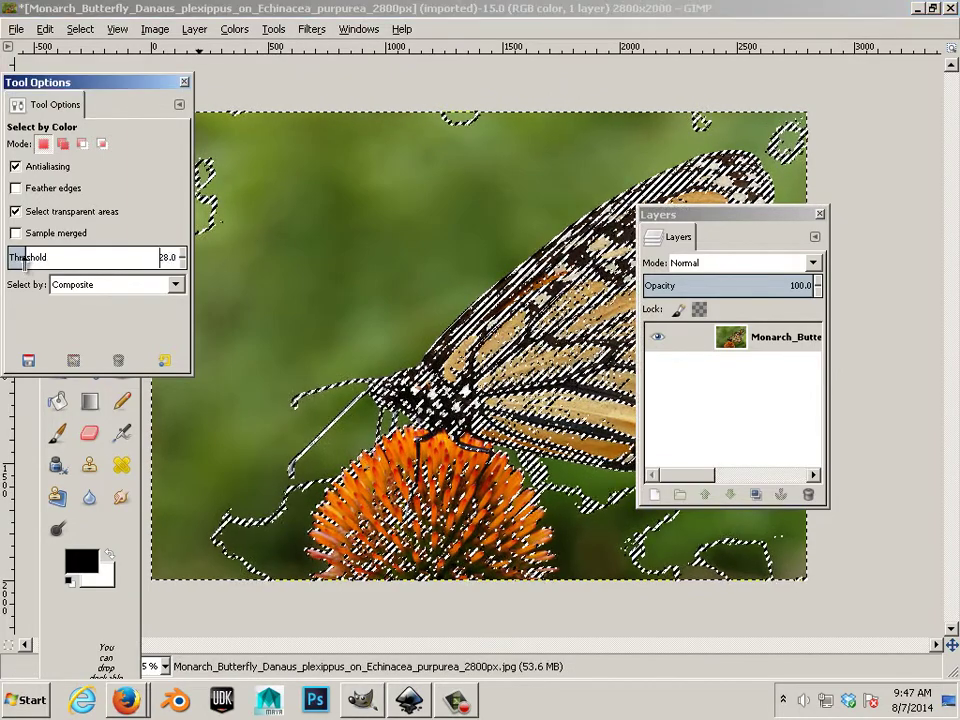
pyautogui.moveTo(25, 260); pyautogui.dragTo(15, 260)
pyautogui.click(244, 253)
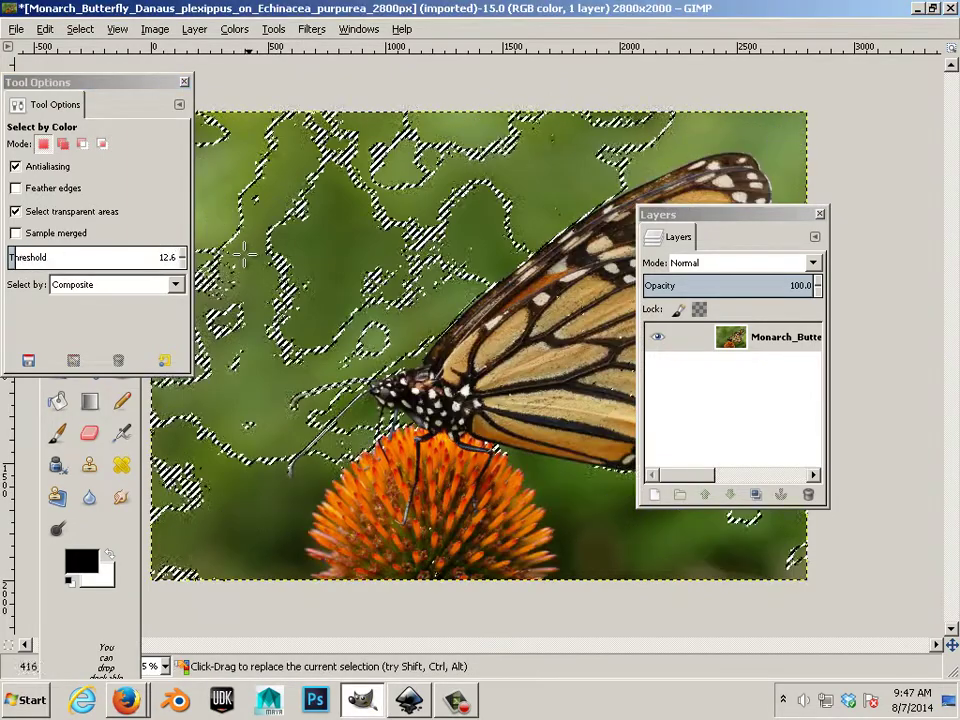
pyautogui.click(29, 257)
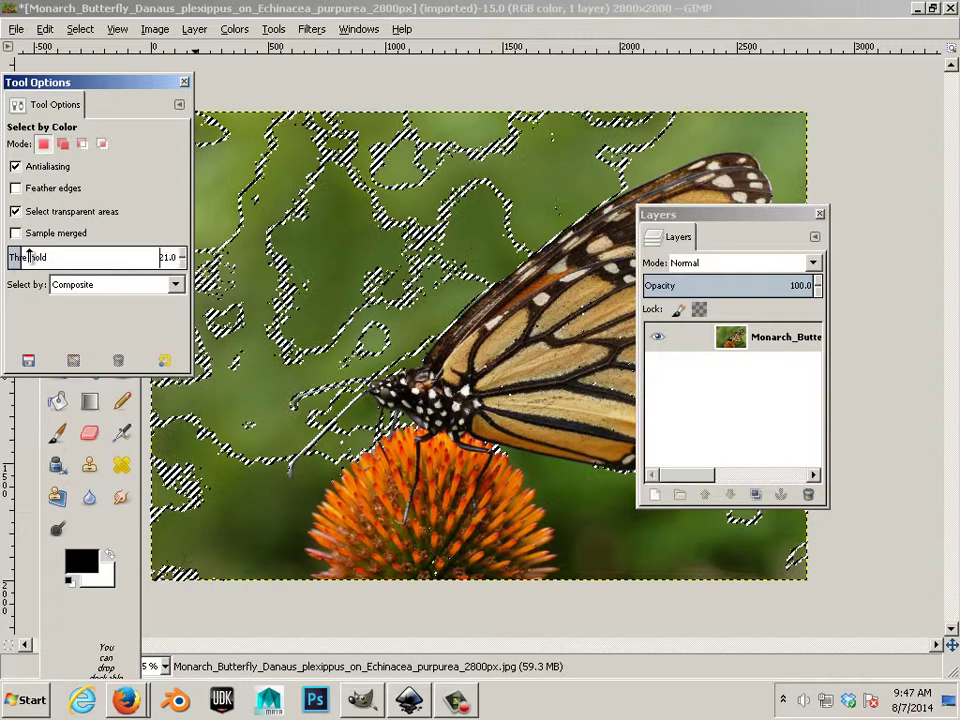
pyautogui.click(16, 188)
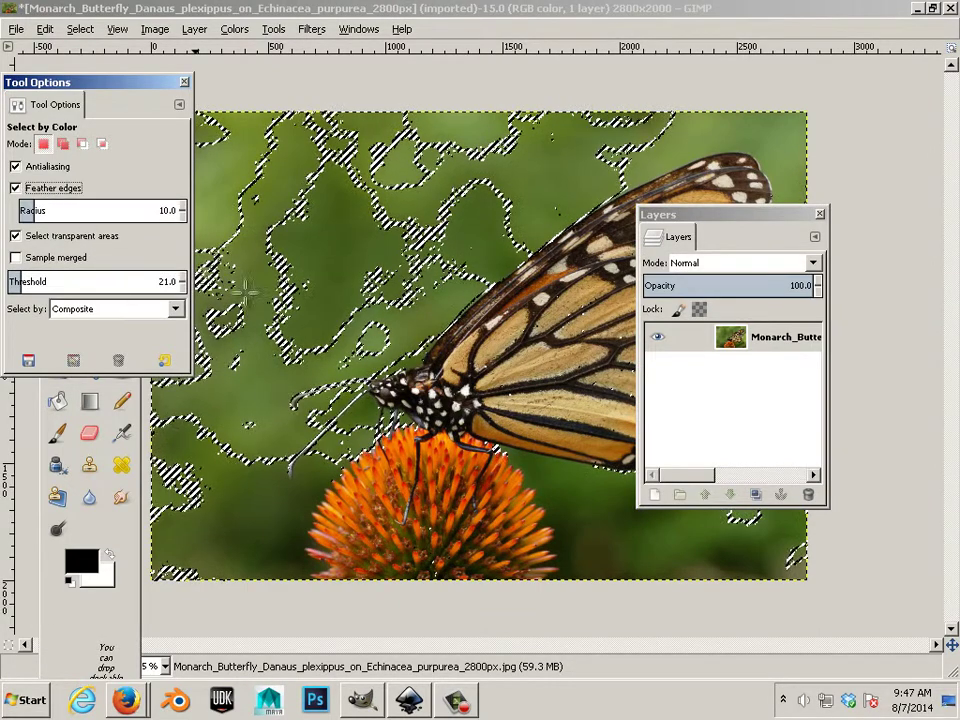
pyautogui.click(328, 285)
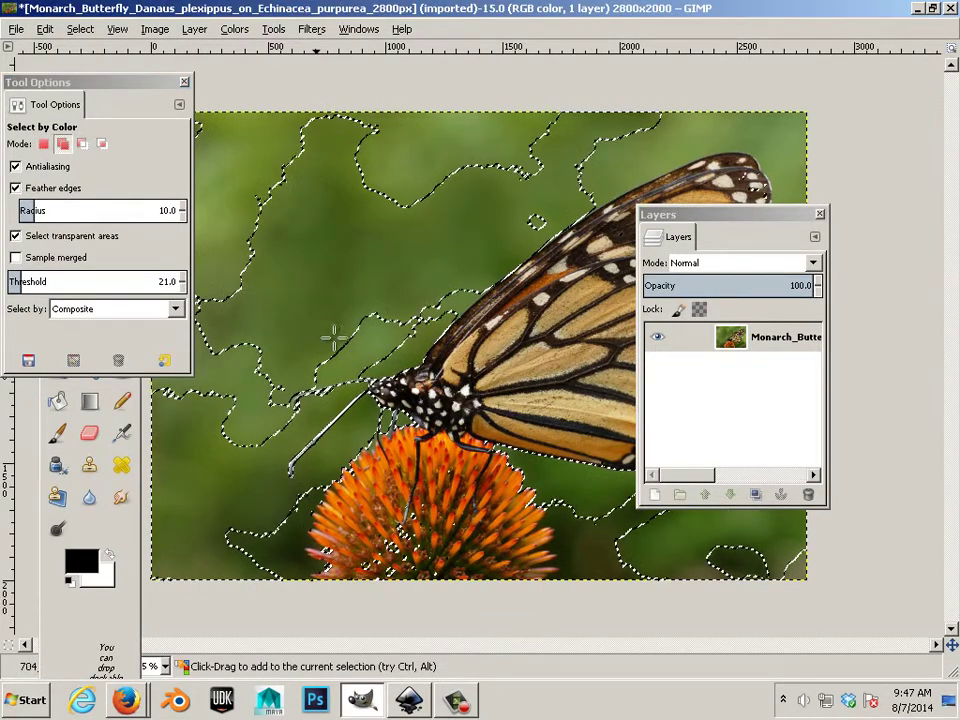
# Step: Add the remaining green background near the flower and set the threshold to 14
pyautogui.moveTo(343, 336); pyautogui.dragTo(342, 328)
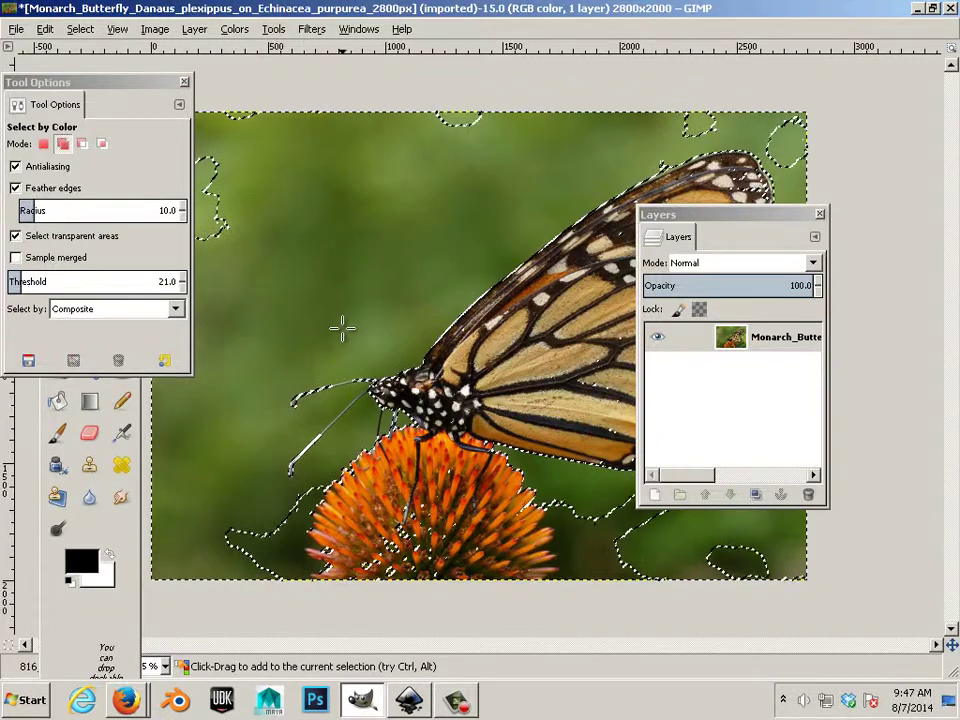
pyautogui.click(614, 546)
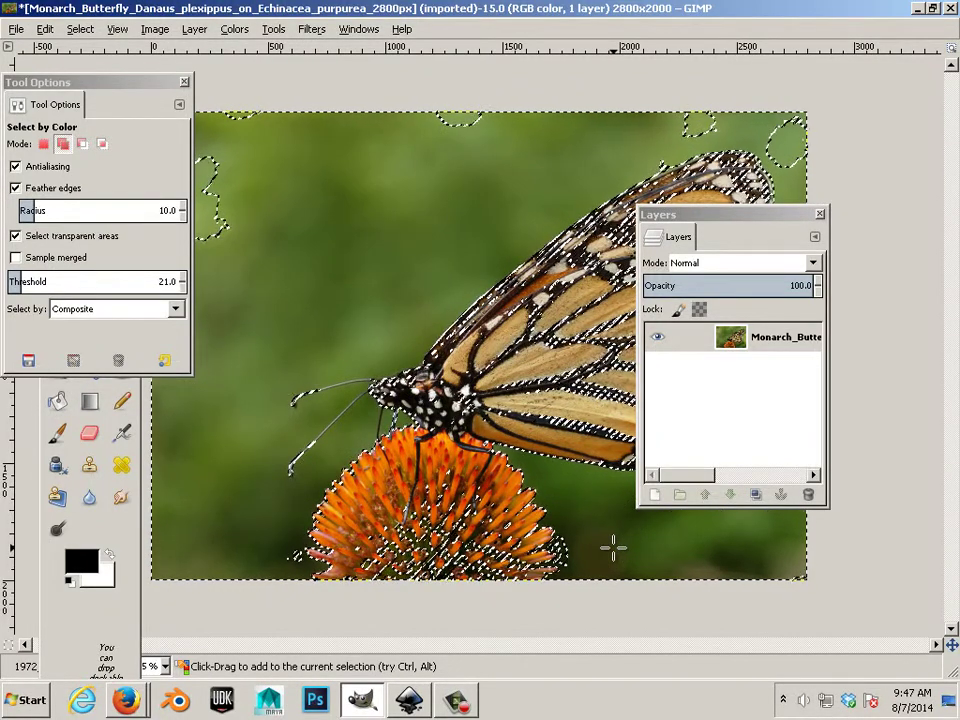
pyautogui.moveTo(219, 210); pyautogui.dragTo(219, 210)
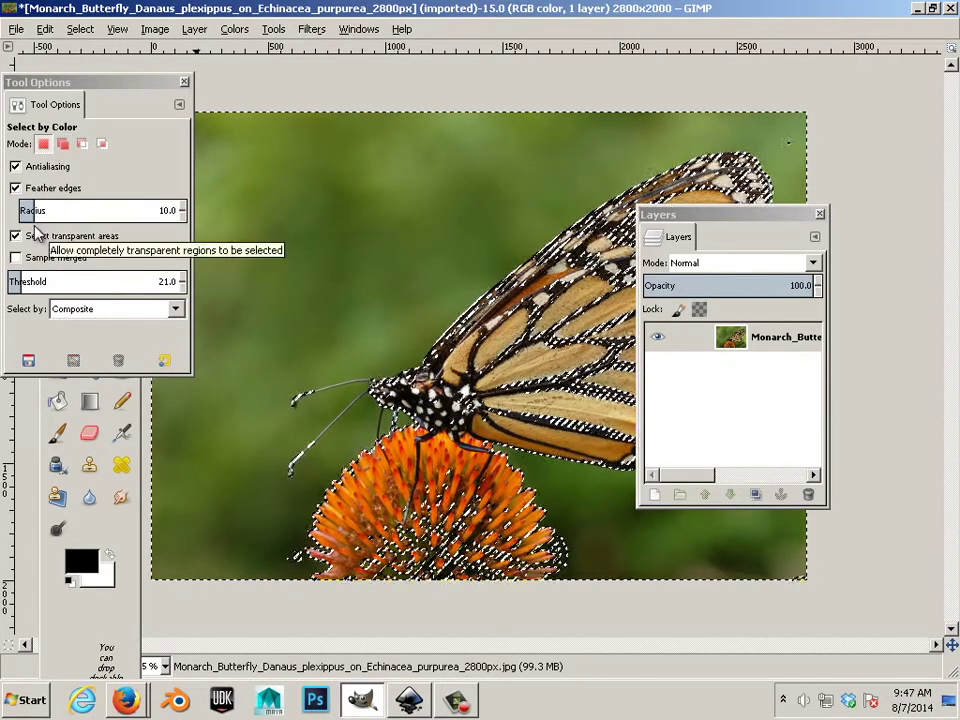
pyautogui.click(12, 283)
pyautogui.moveTo(12, 283); pyautogui.dragTo(15, 280)
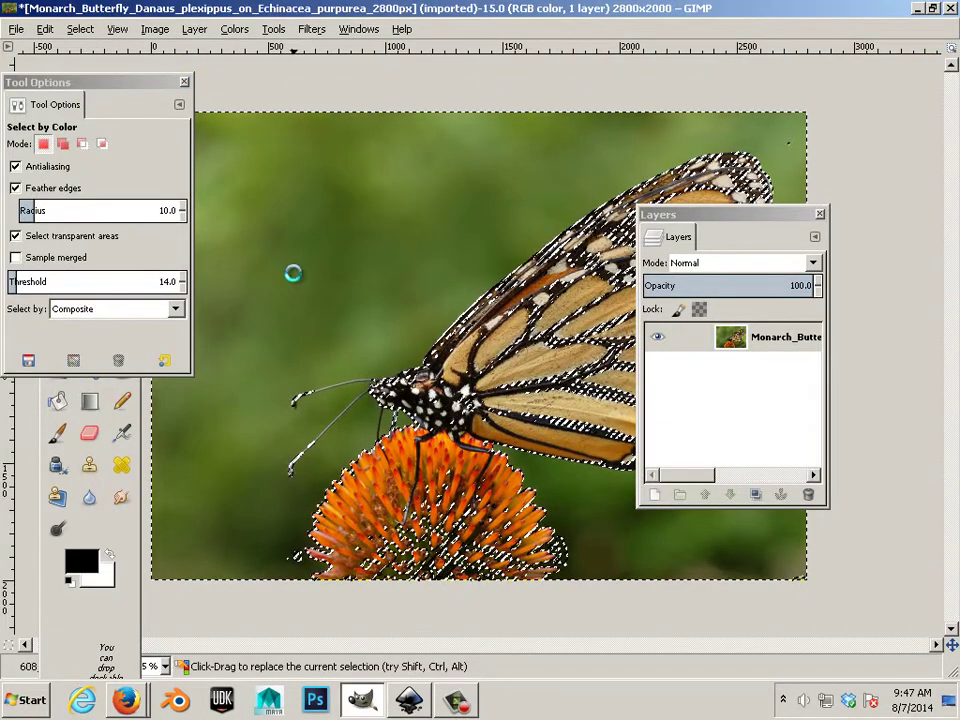
# Step: Clear the selection, then add each green background area, including around the flower, by colour
pyautogui.click(84, 32)
pyautogui.click(100, 69)
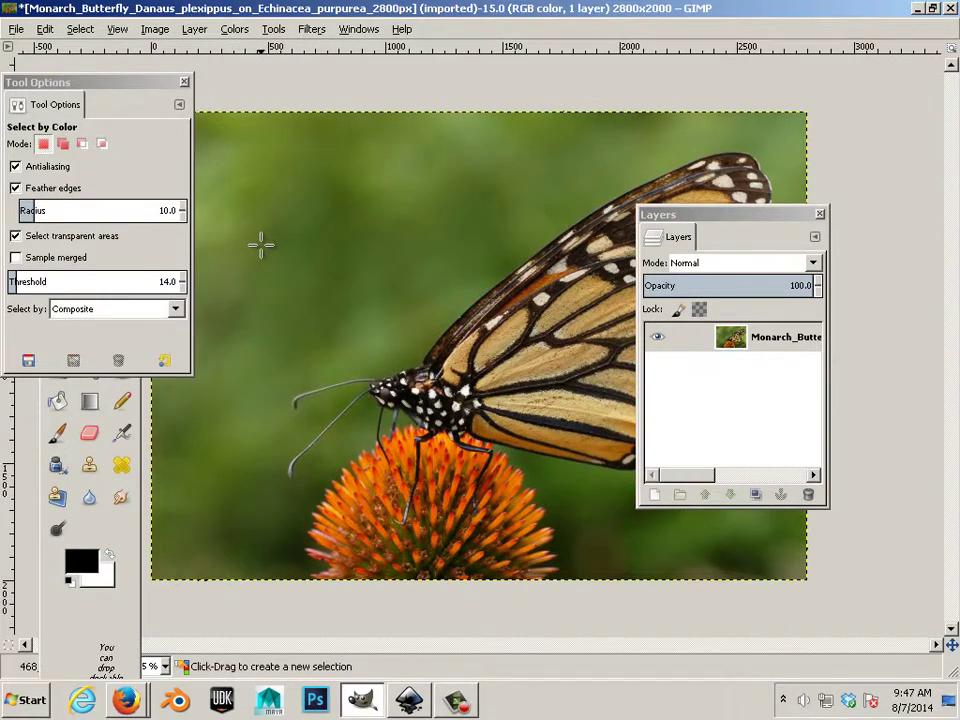
pyautogui.click(281, 248)
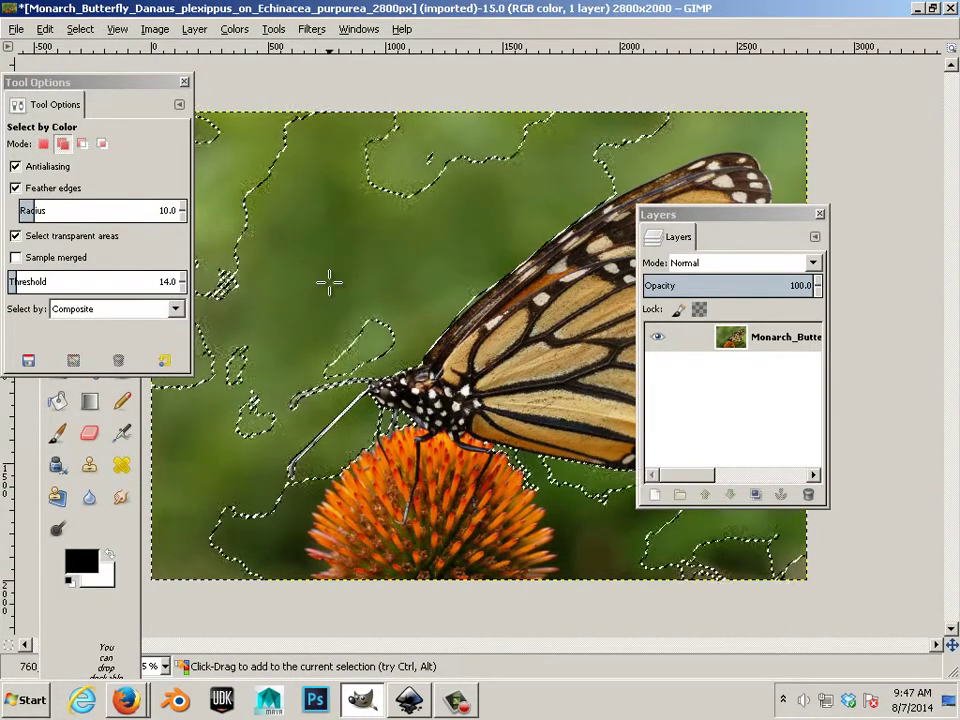
pyautogui.click(371, 325)
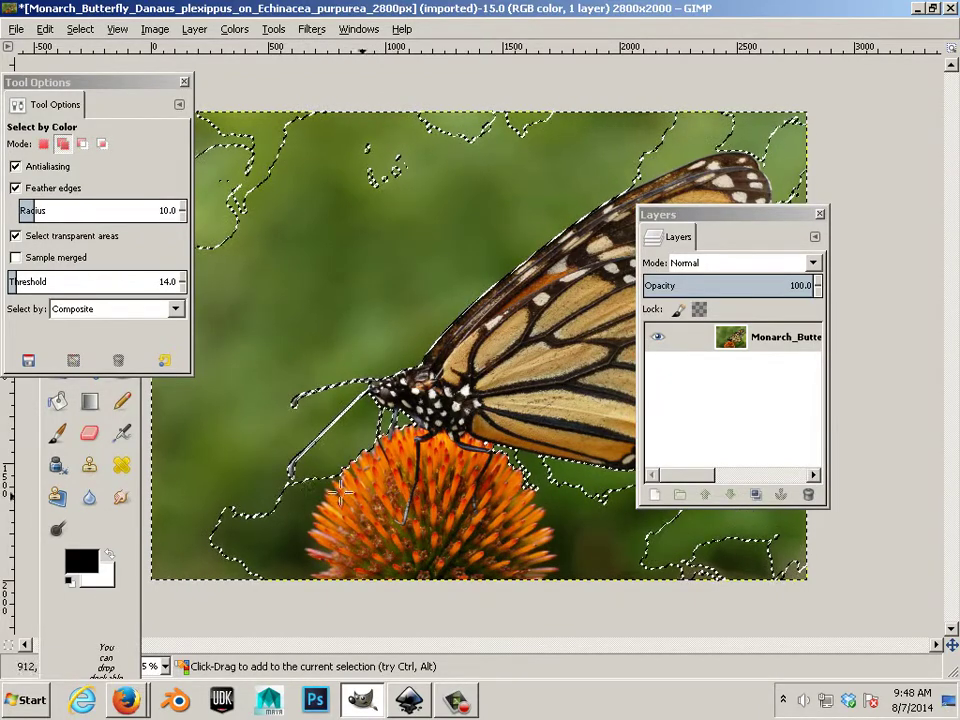
pyautogui.click(290, 501)
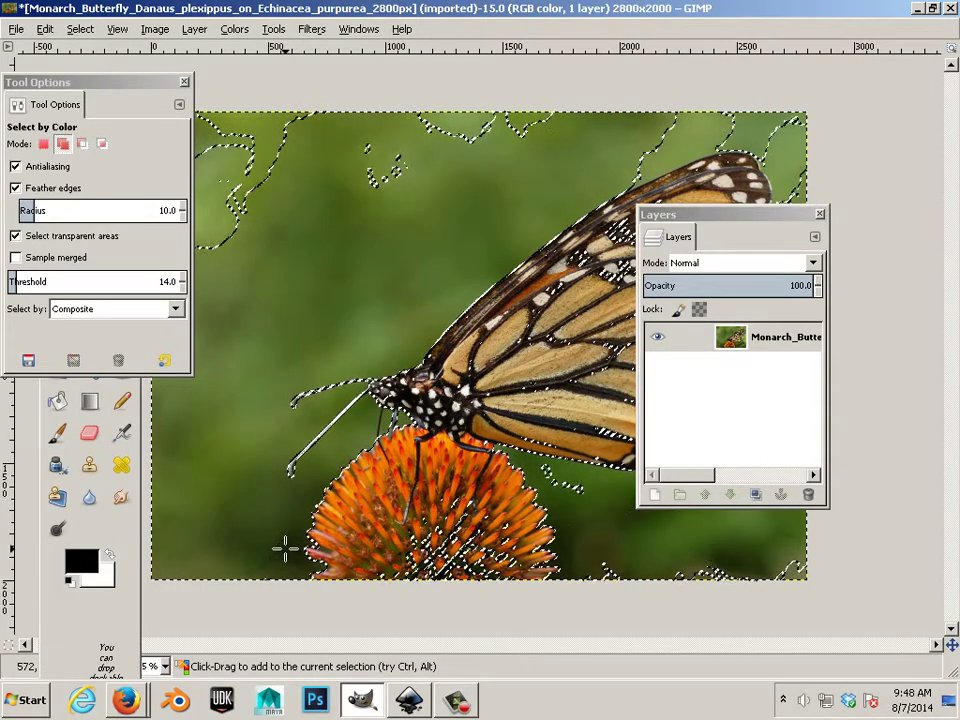
pyautogui.keyDown('shift'); pyautogui.click(441, 517); pyautogui.keyUp('shift')
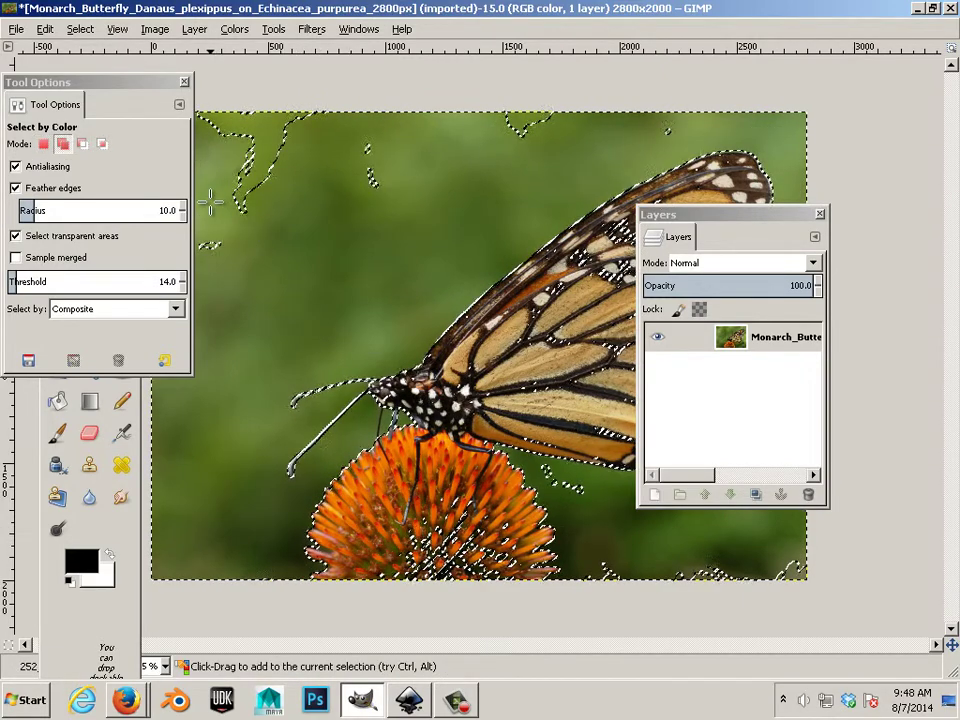
pyautogui.keyDown('shift'); pyautogui.click(240, 178); pyautogui.keyUp('shift')
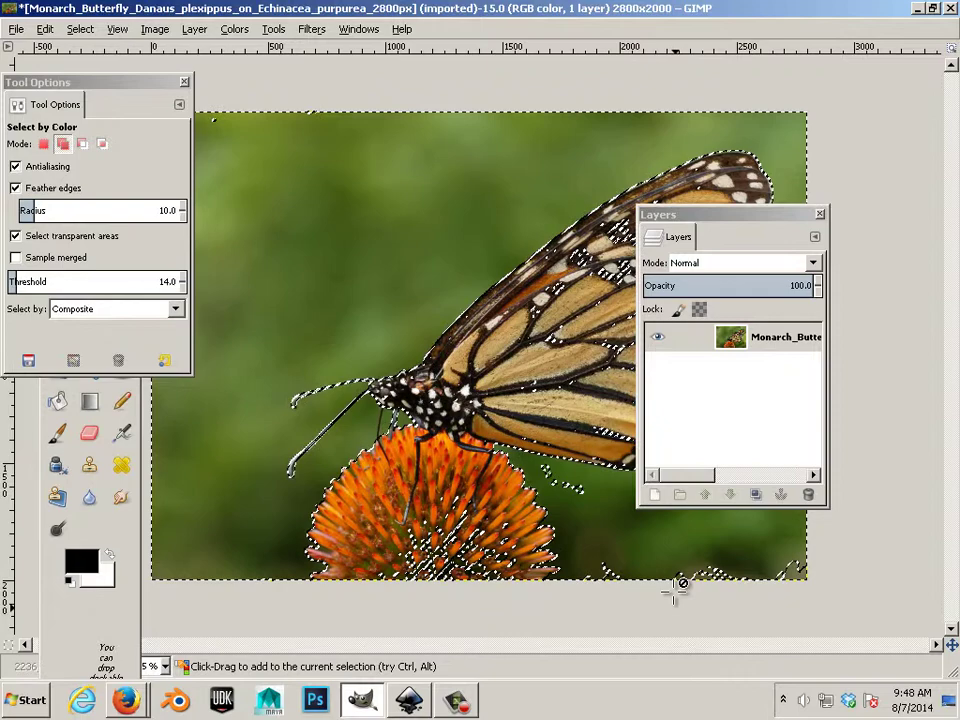
pyautogui.moveTo(577, 488); pyautogui.dragTo(637, 524)
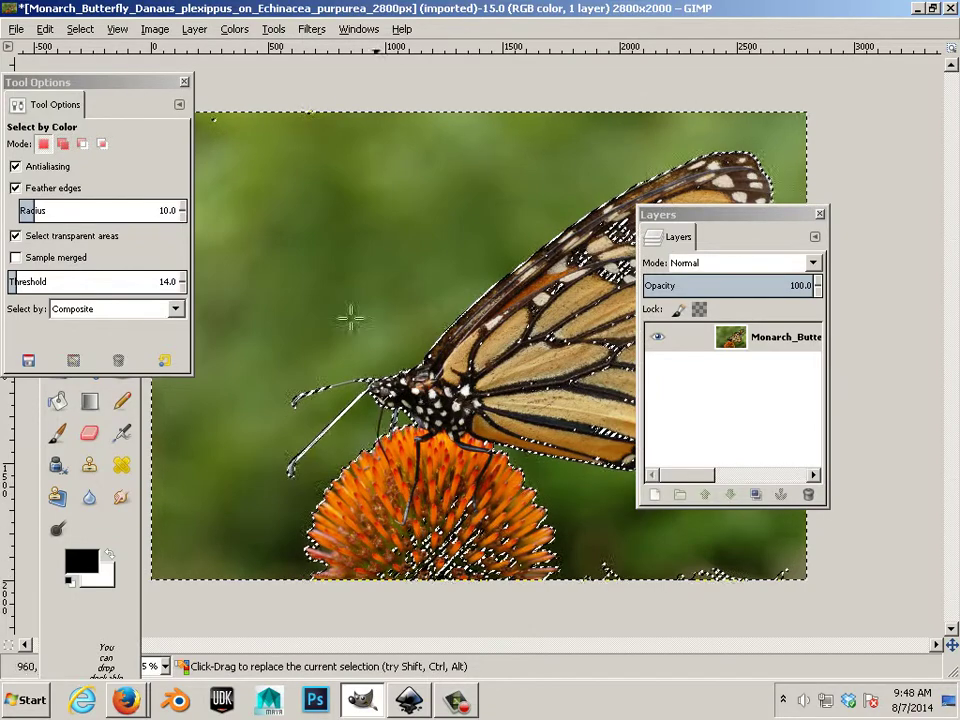
pyautogui.click(74, 32)
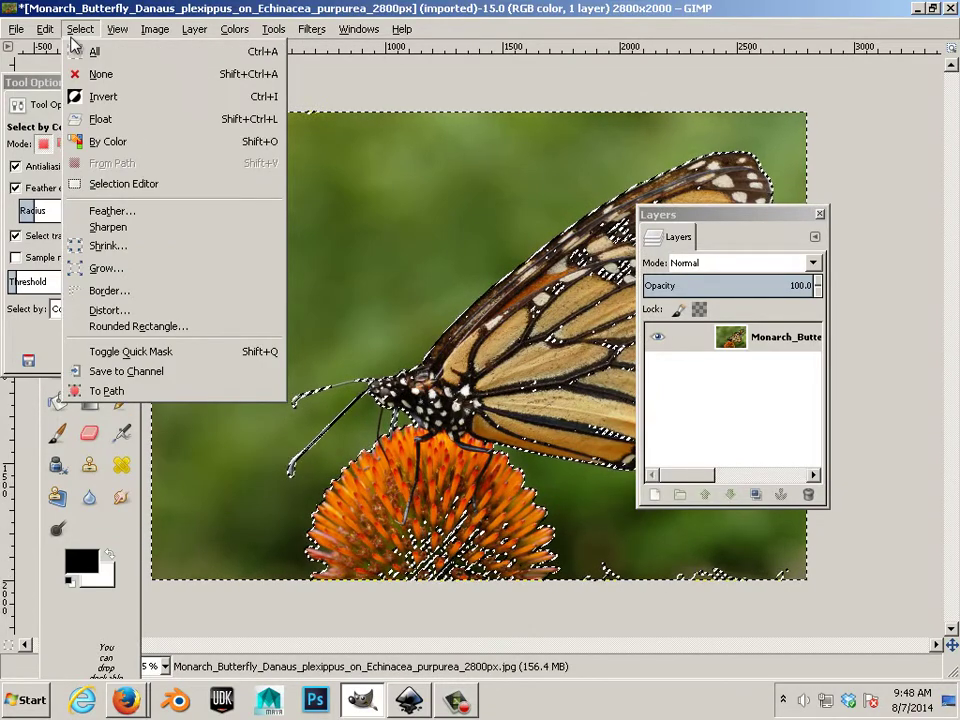
# Step: Turn on the quick mask and set up a paintbrush at size 151
pyautogui.click(163, 355)
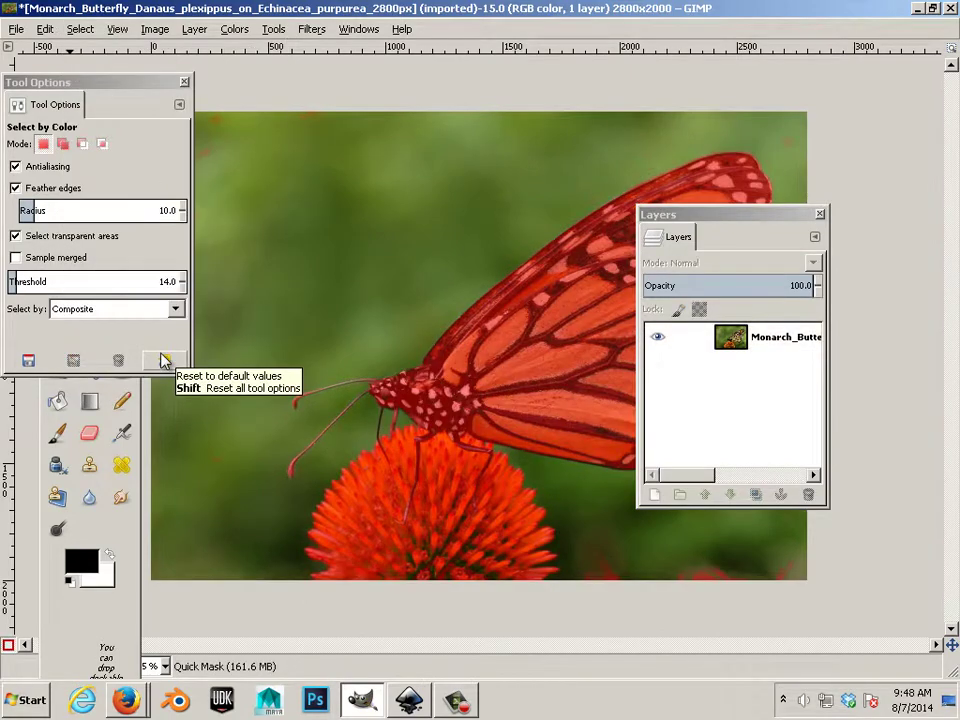
pyautogui.moveTo(40, 82); pyautogui.dragTo(958, 272)
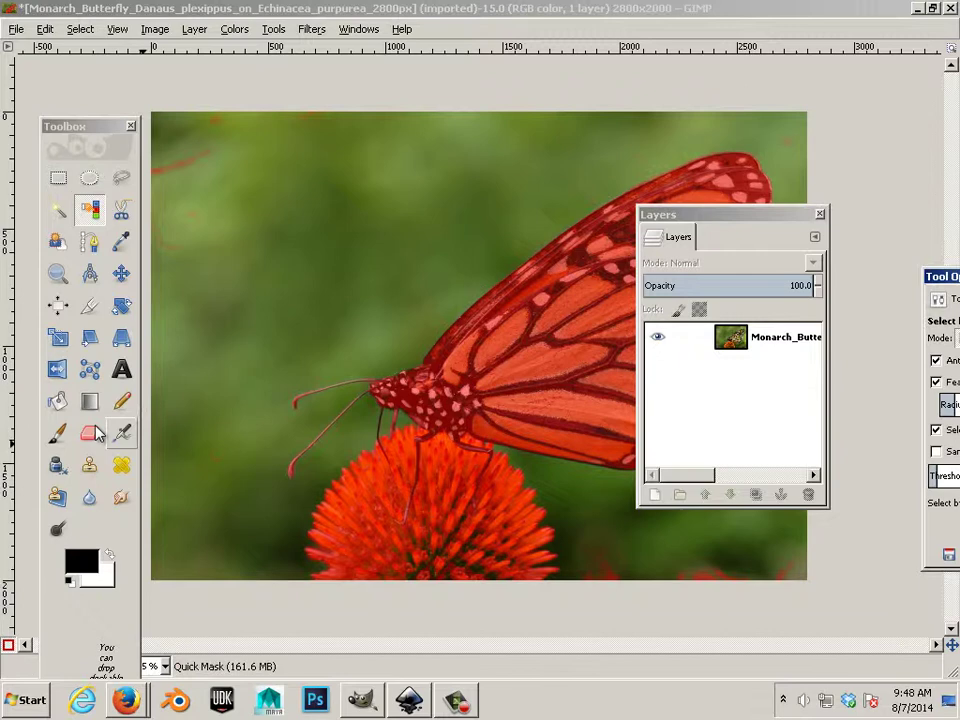
pyautogui.click(58, 433)
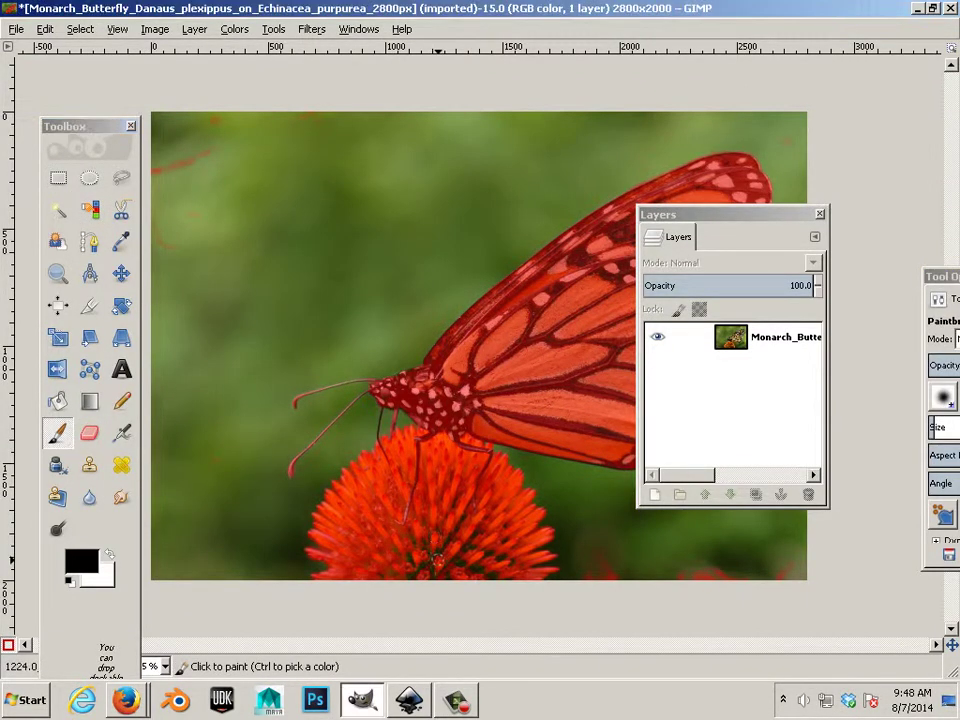
pyautogui.moveTo(191, 500); pyautogui.dragTo(346, 501)
pyautogui.press(']')
pyautogui.press(']')
pyautogui.press(']')
pyautogui.press(']')
pyautogui.press(']')
pyautogui.press(']')
pyautogui.press(']')
pyautogui.press(']')
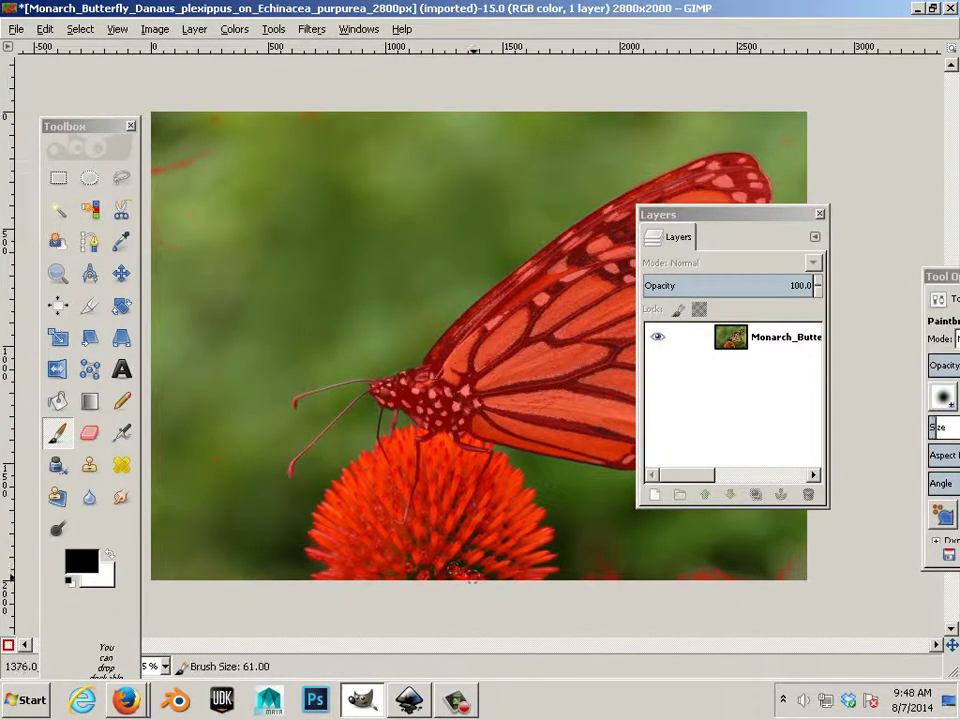
pyautogui.press(']')
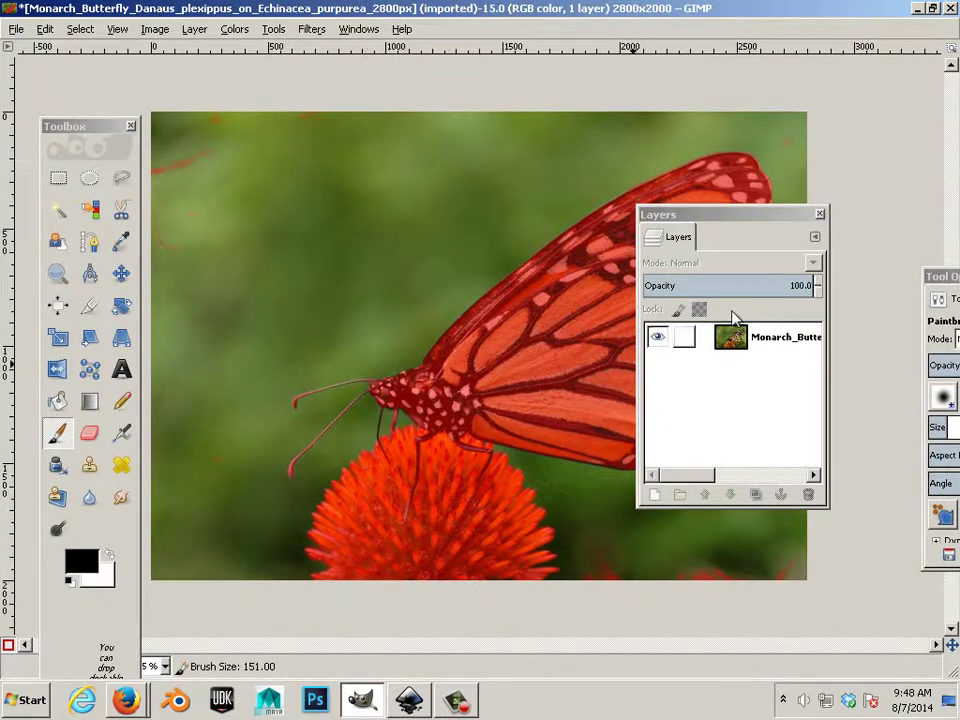
pyautogui.moveTo(726, 220); pyautogui.dragTo(953, 262)
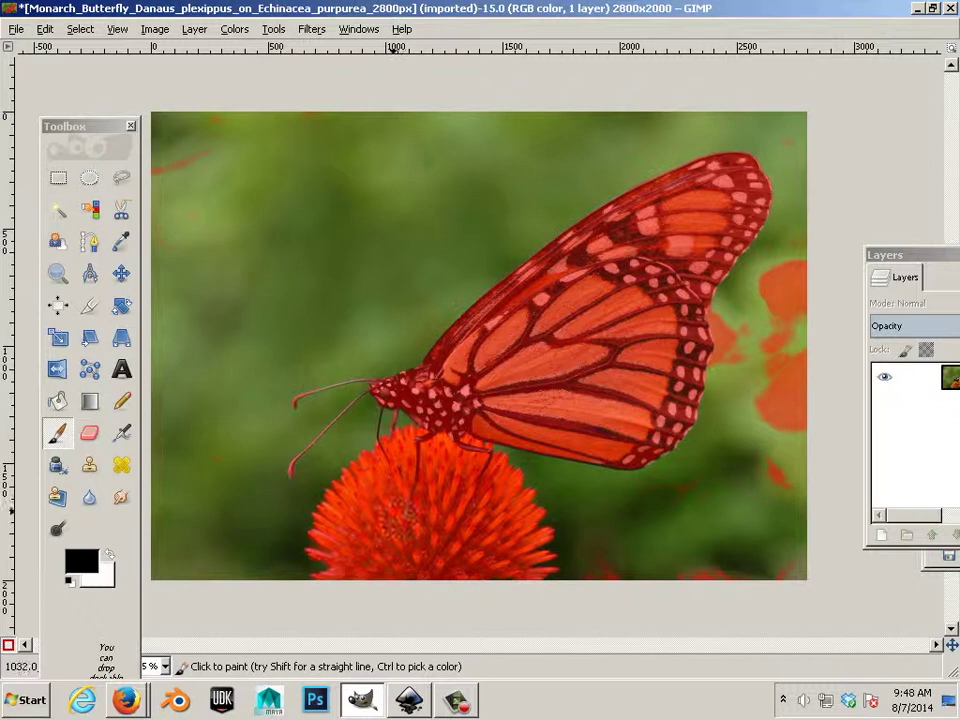
# Step: Paint out the red mask blotches near the right wing edge in white
pyautogui.click(109, 553)
pyautogui.press(']')
pyautogui.press(']')
pyautogui.press(']')
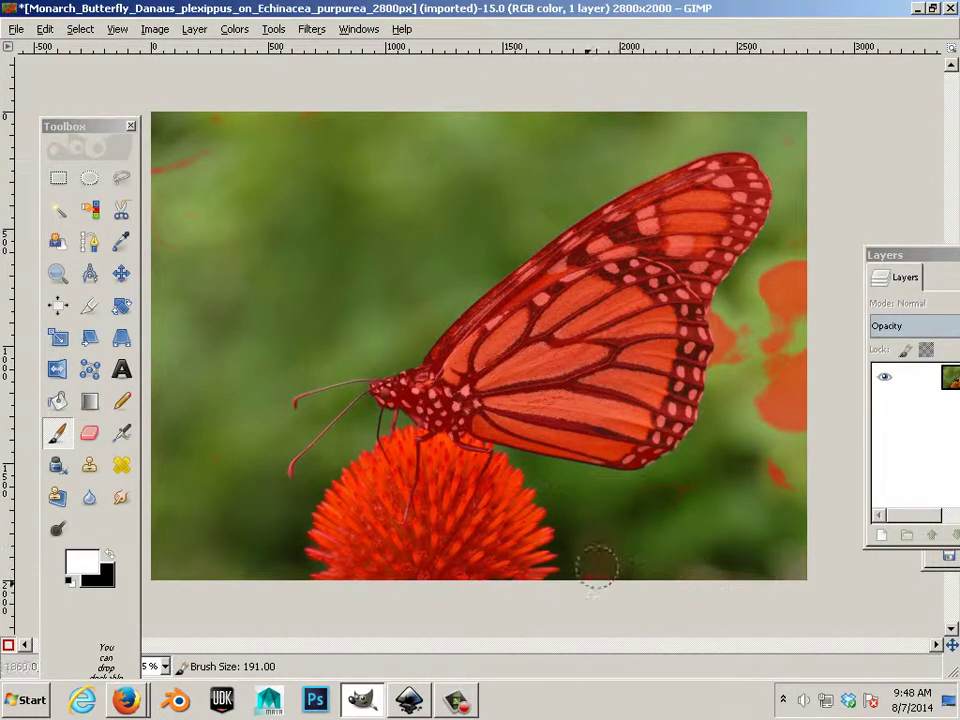
pyautogui.moveTo(773, 500)
pyautogui.mouseDown()
pyautogui.moveTo(774, 363)
pyautogui.moveTo(801, 366)
pyautogui.moveTo(794, 449)
pyautogui.moveTo(817, 343)
pyautogui.moveTo(767, 416)
pyautogui.moveTo(766, 309)
pyautogui.moveTo(786, 356)
pyautogui.mouseUp()
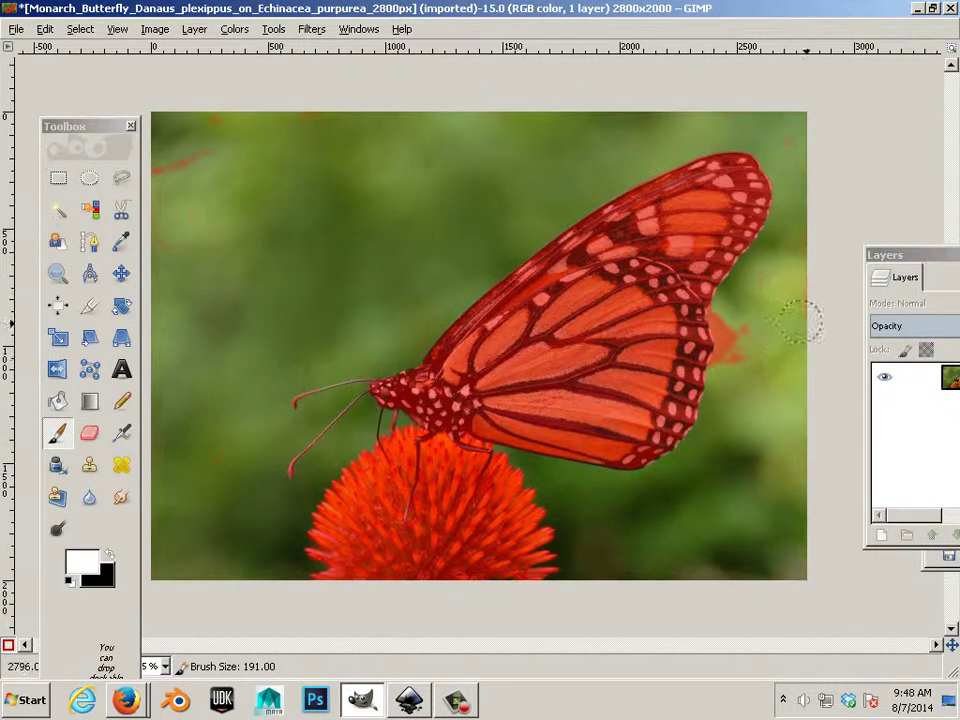
pyautogui.press('[')
pyautogui.press('[')
pyautogui.press('[')
pyautogui.press('[')
pyautogui.press('[')
pyautogui.press('[')
pyautogui.press('[')
pyautogui.press('[')
pyautogui.press('[')
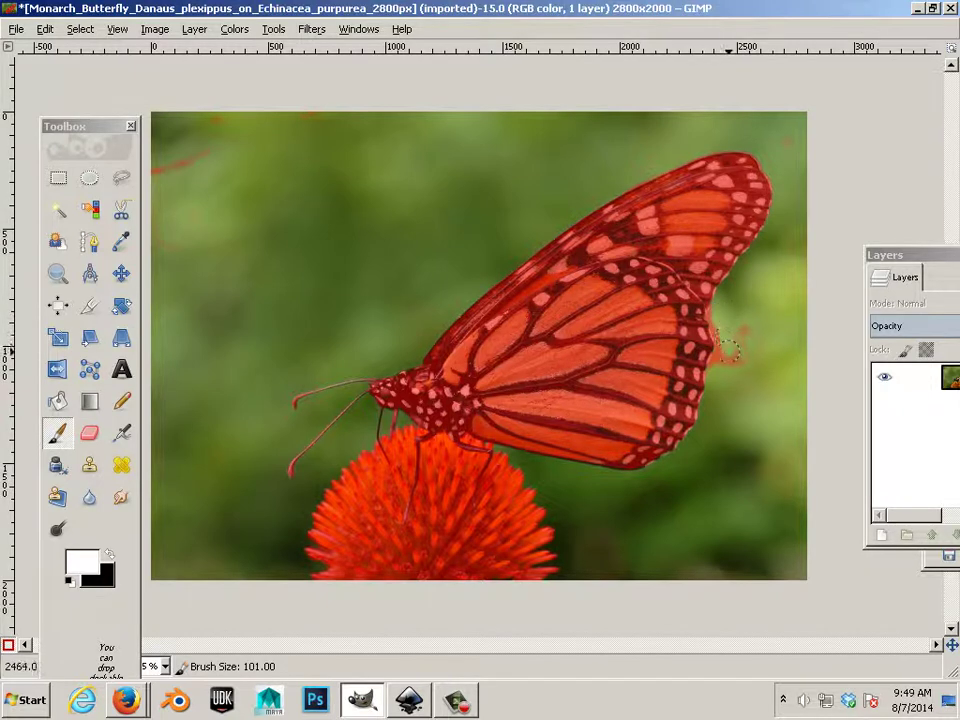
pyautogui.moveTo(722, 320); pyautogui.dragTo(727, 346)
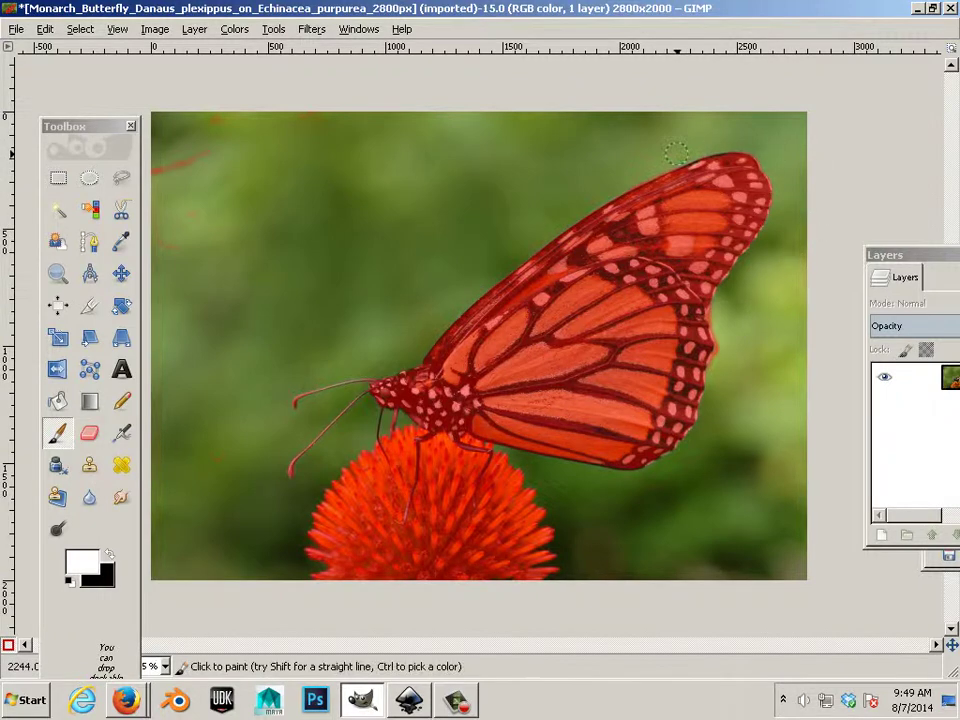
pyautogui.press('ctrl')
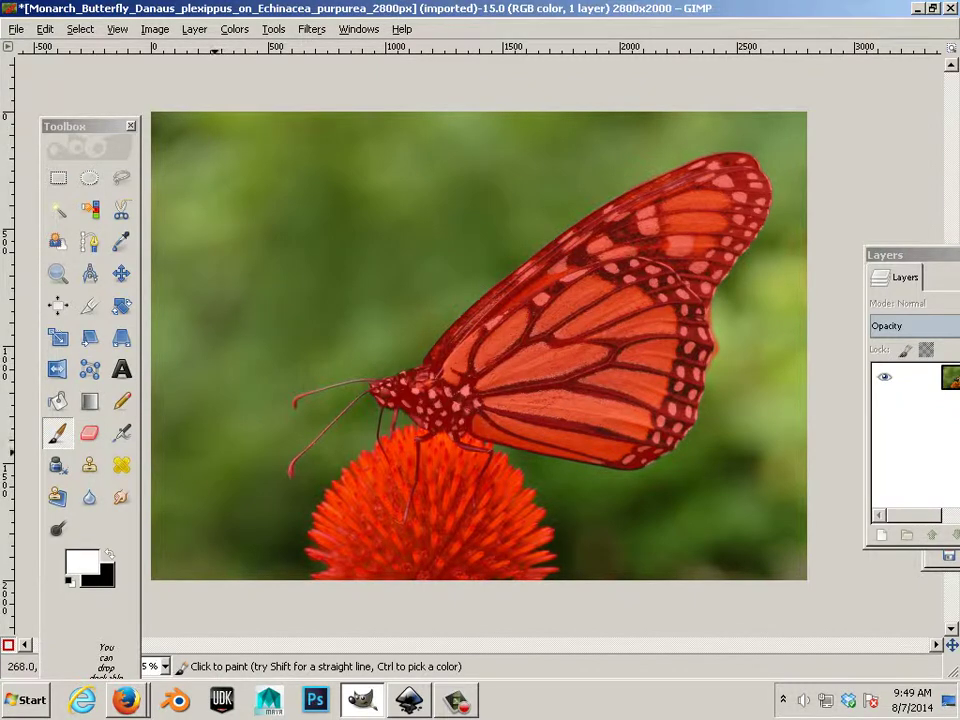
# Step: Add a transparent layer below the photo layer and toggle the quick mask off
pyautogui.moveTo(898, 262); pyautogui.dragTo(551, 224)
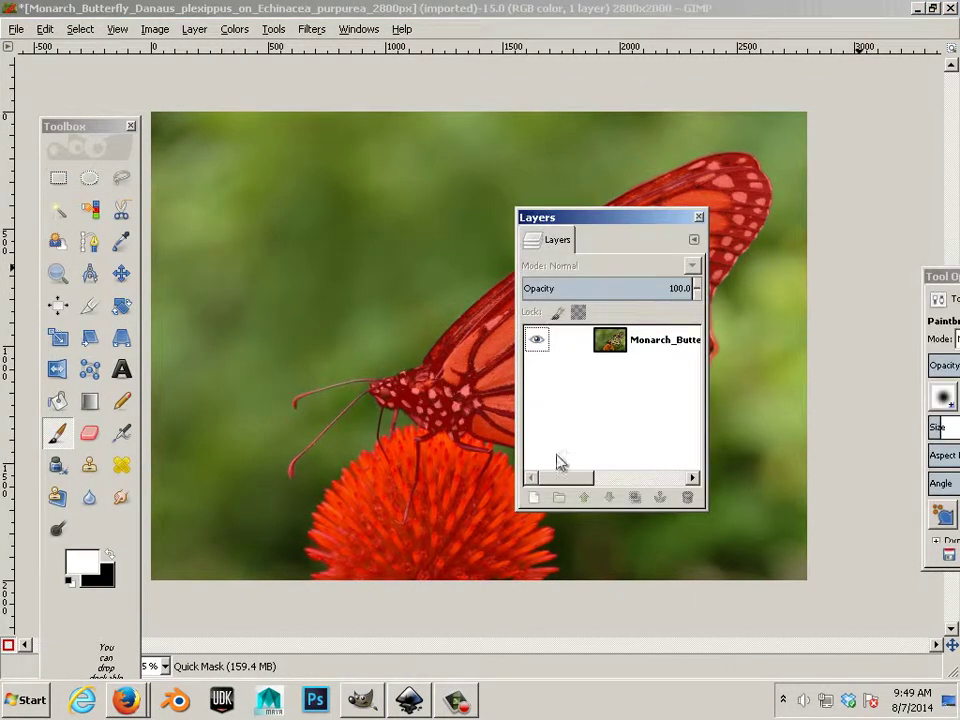
pyautogui.click(591, 365)
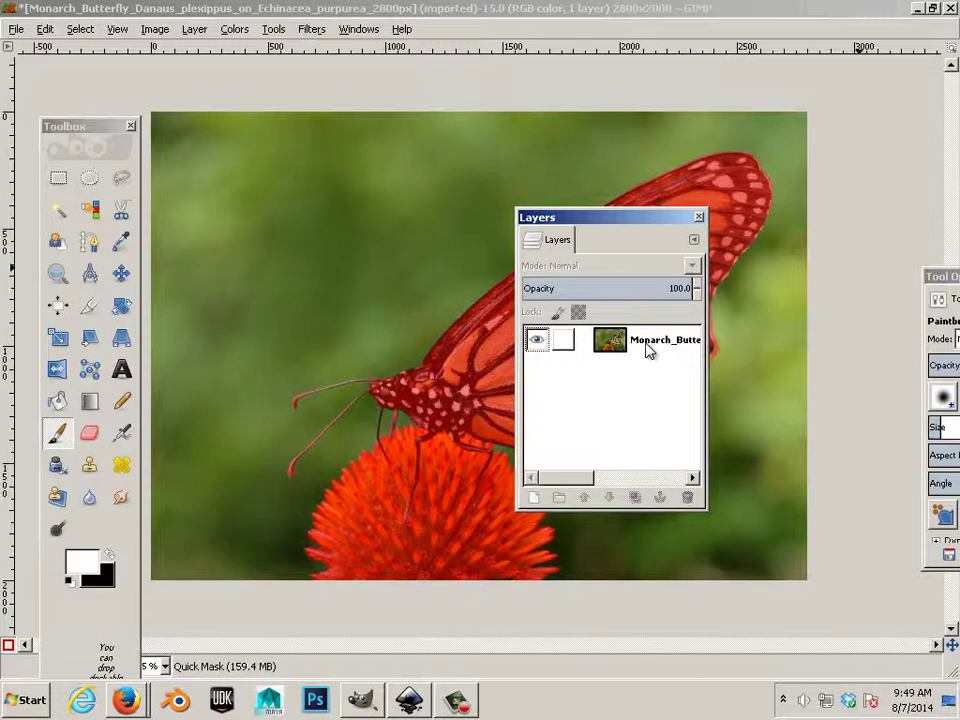
pyautogui.click(534, 500)
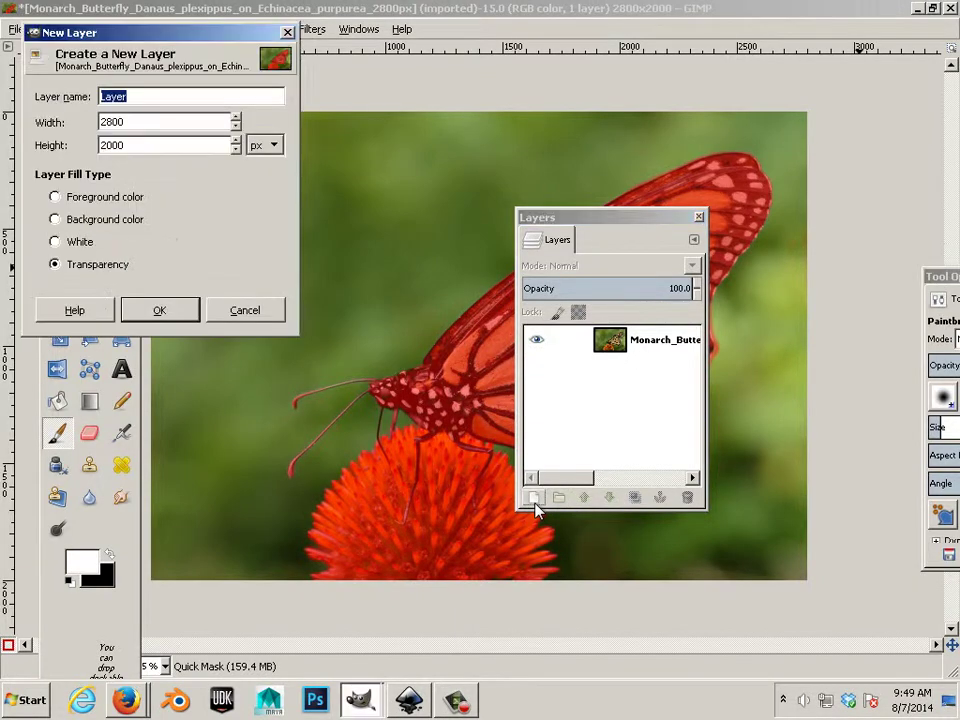
pyautogui.click(152, 311)
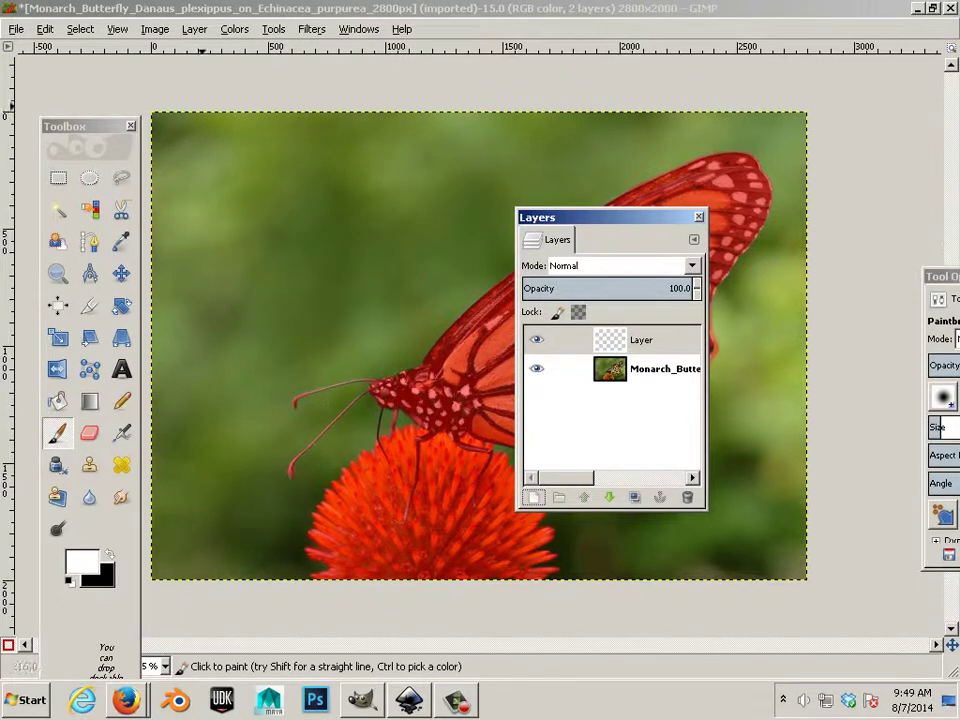
pyautogui.click(650, 369)
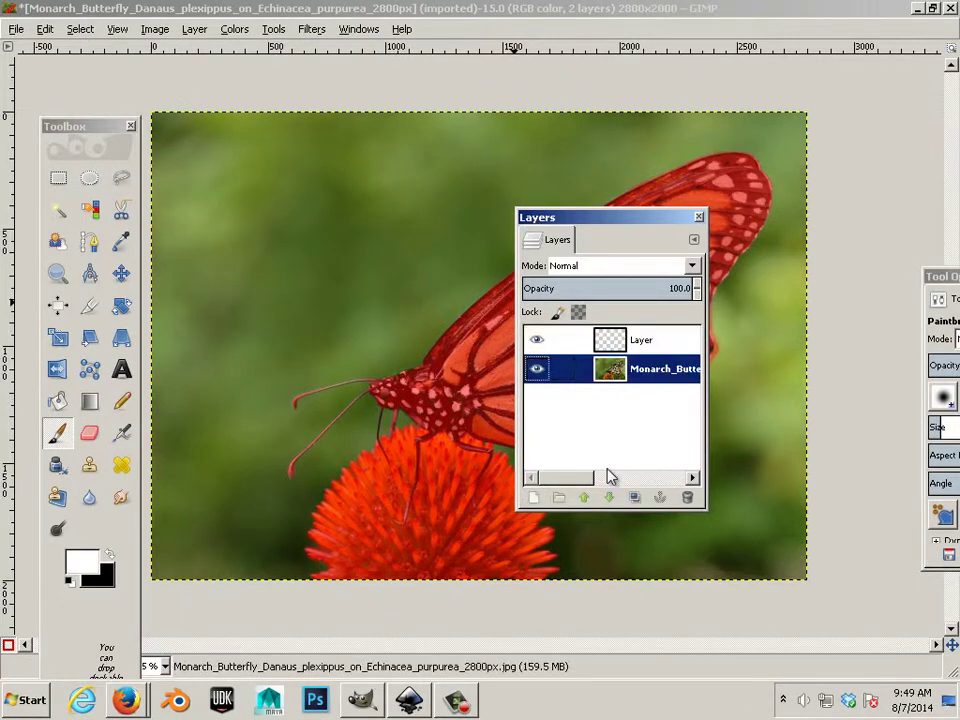
pyautogui.click(584, 497)
pyautogui.click(117, 29)
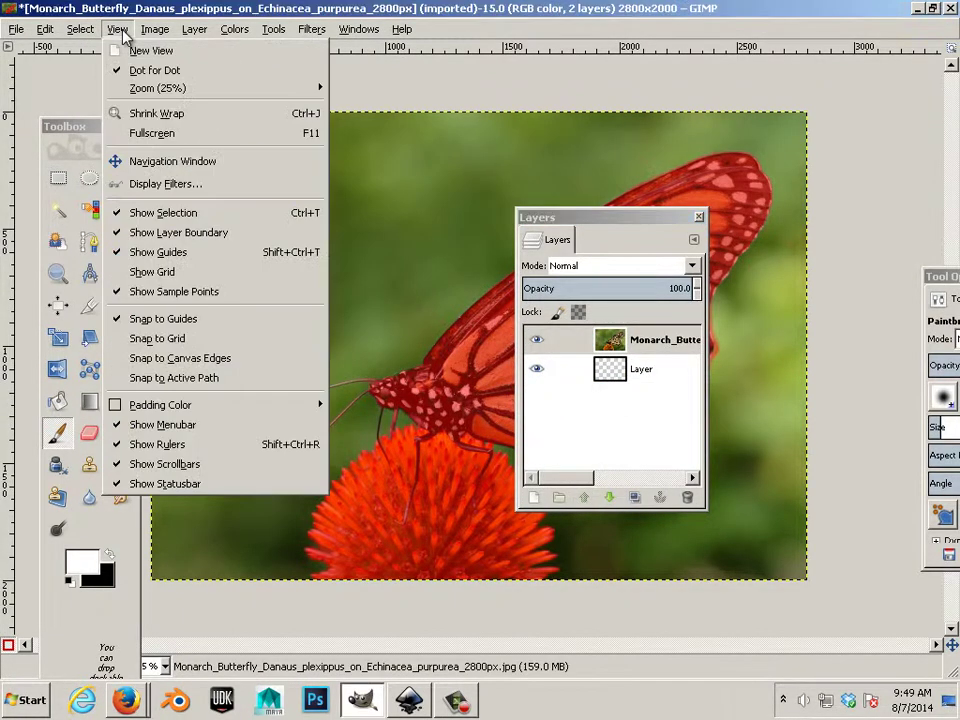
pyautogui.moveTo(82, 30)
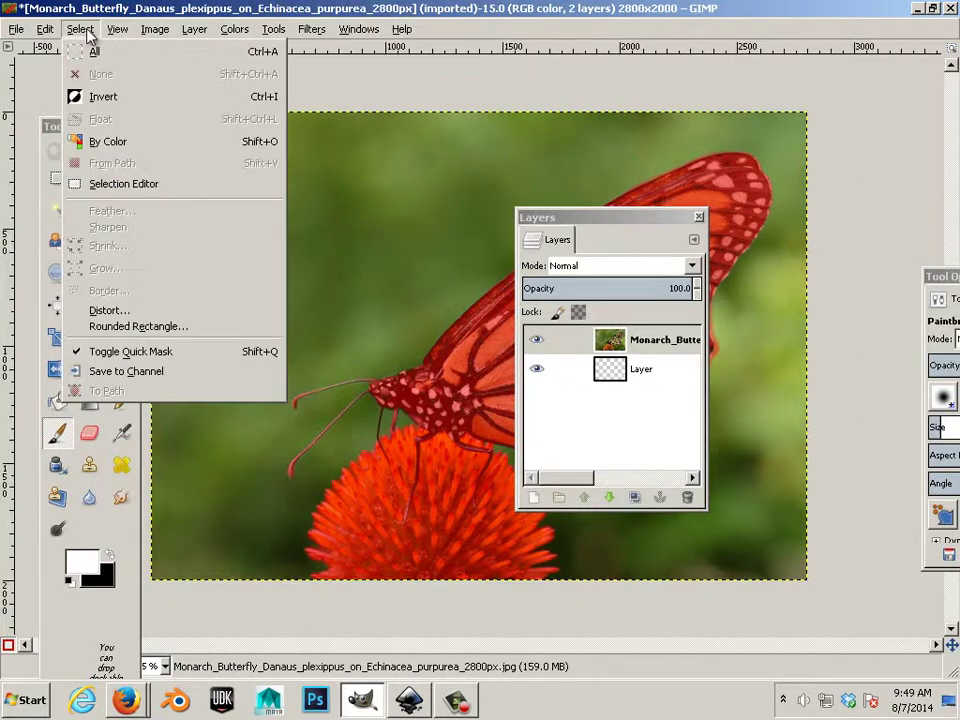
pyautogui.click(124, 351)
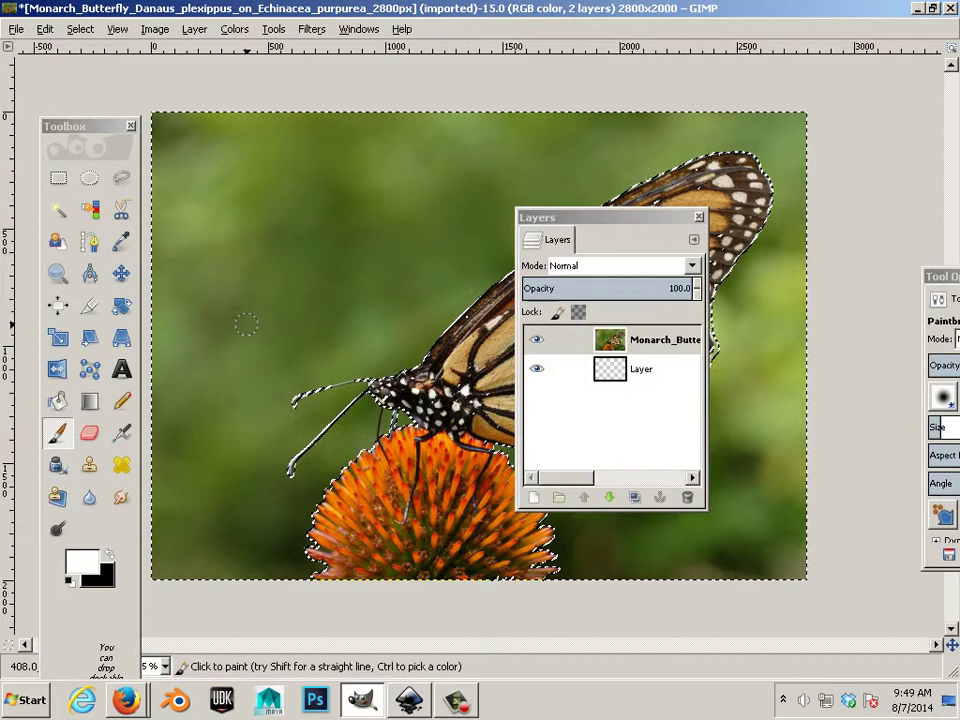
# Step: Invert the selection to the butterfly and flower and cut them from the photo
pyautogui.press('Delete')
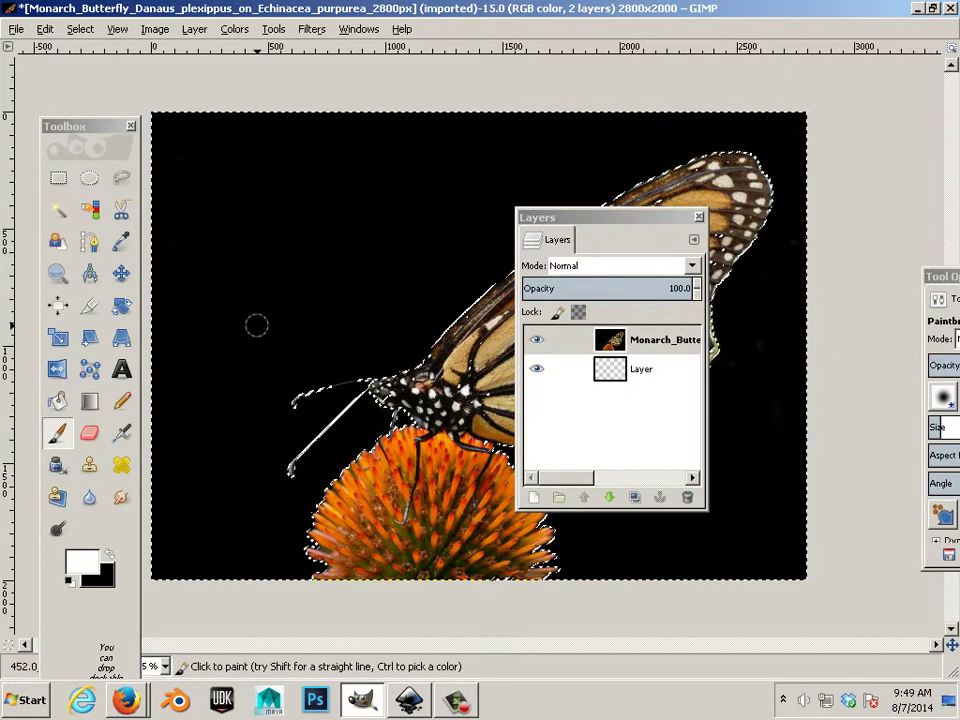
pyautogui.hotkey('ctrl', 'z')
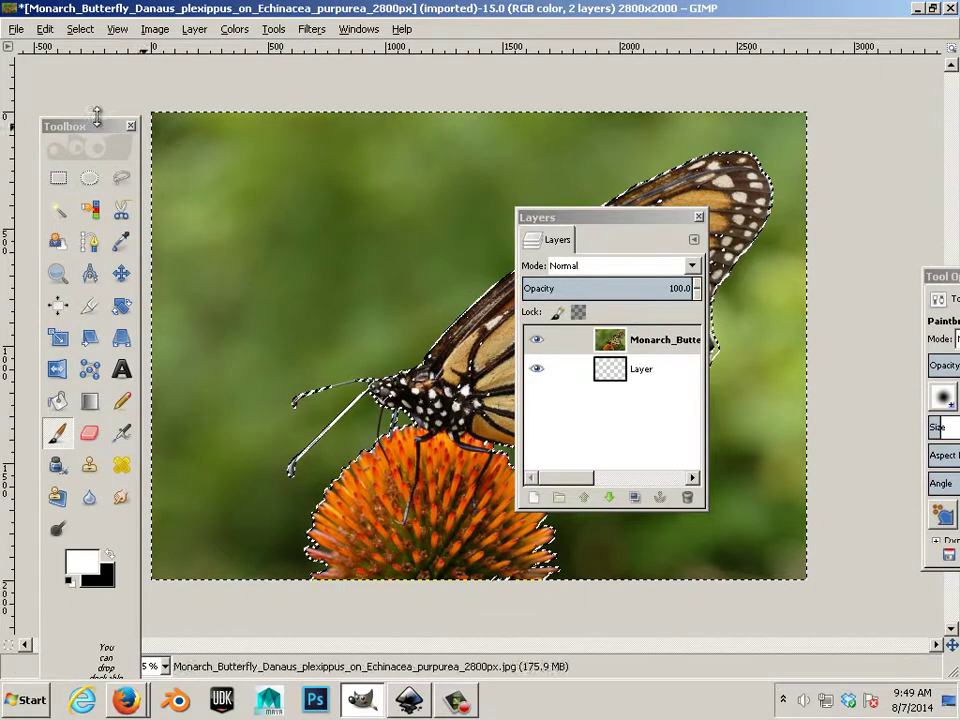
pyautogui.click(80, 29)
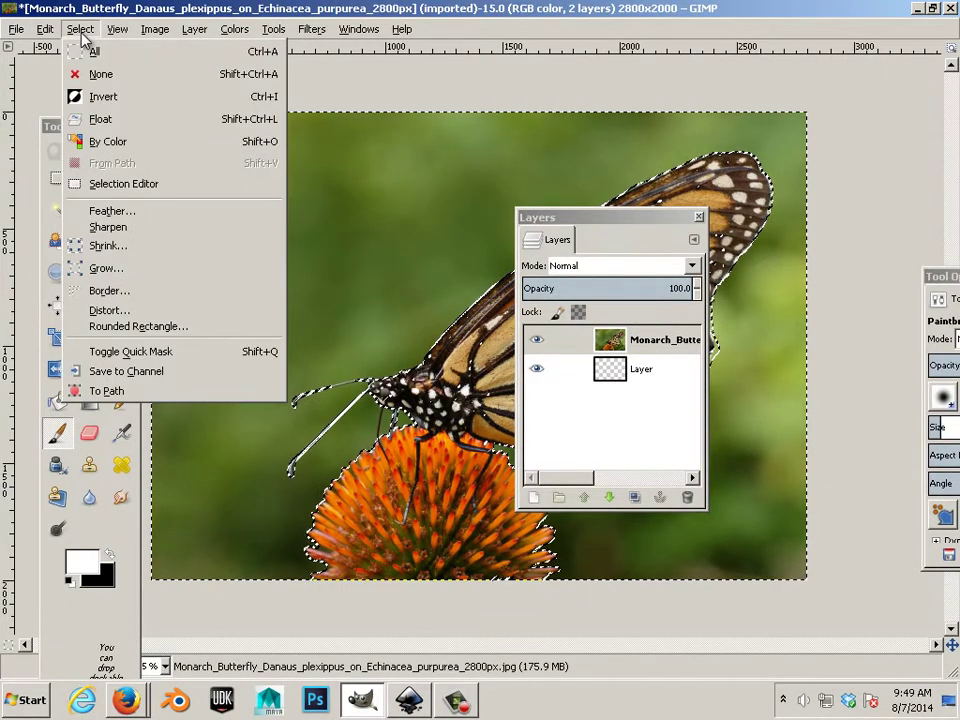
pyautogui.click(100, 96)
pyautogui.click(81, 29)
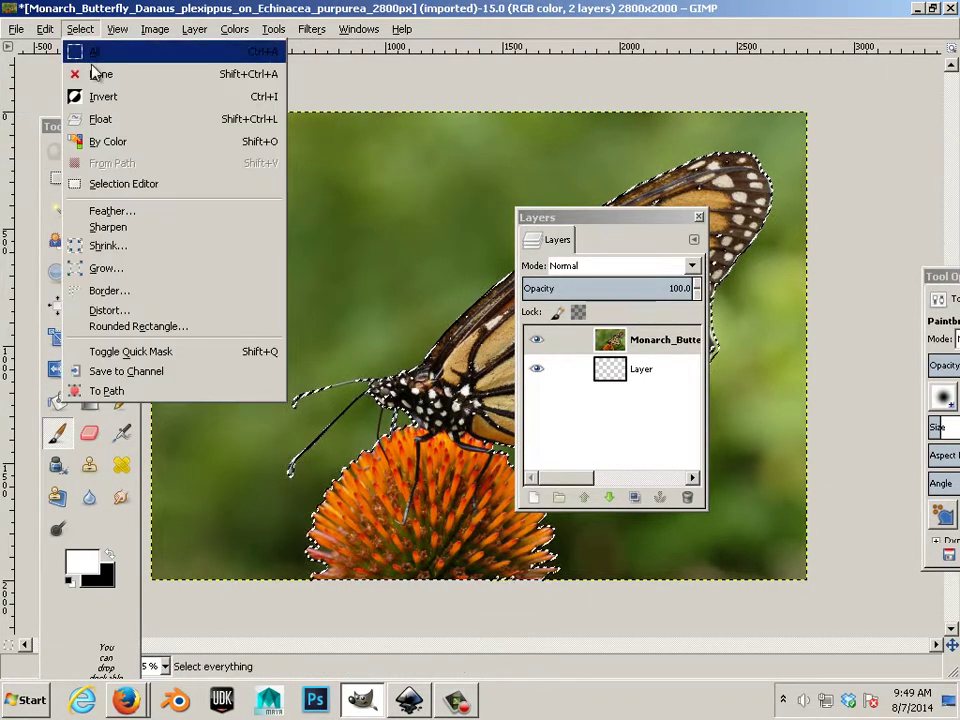
pyautogui.moveTo(45, 29)
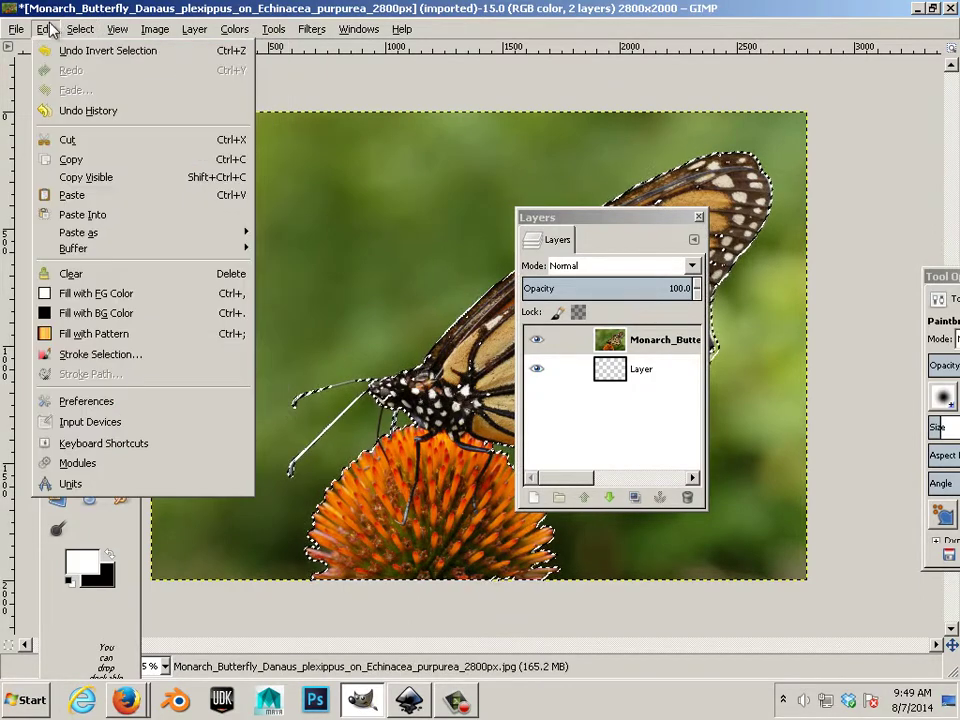
pyautogui.click(40, 139)
pyautogui.click(44, 33)
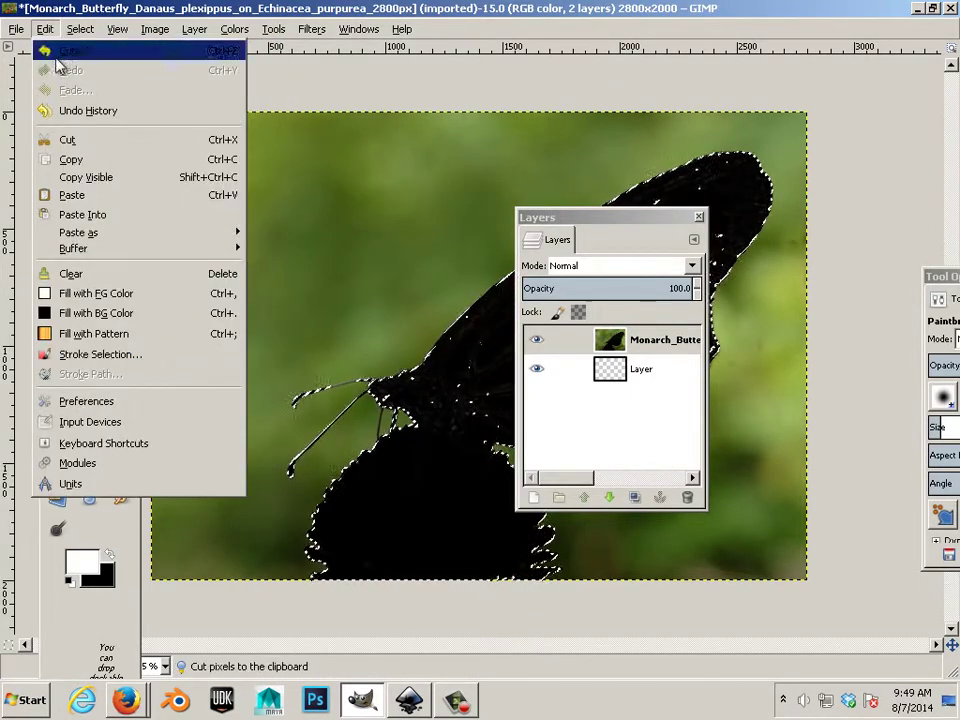
# Step: Paste the cut-out as a new layer, delete the photo layer, and clear the selection
pyautogui.moveTo(103, 234)
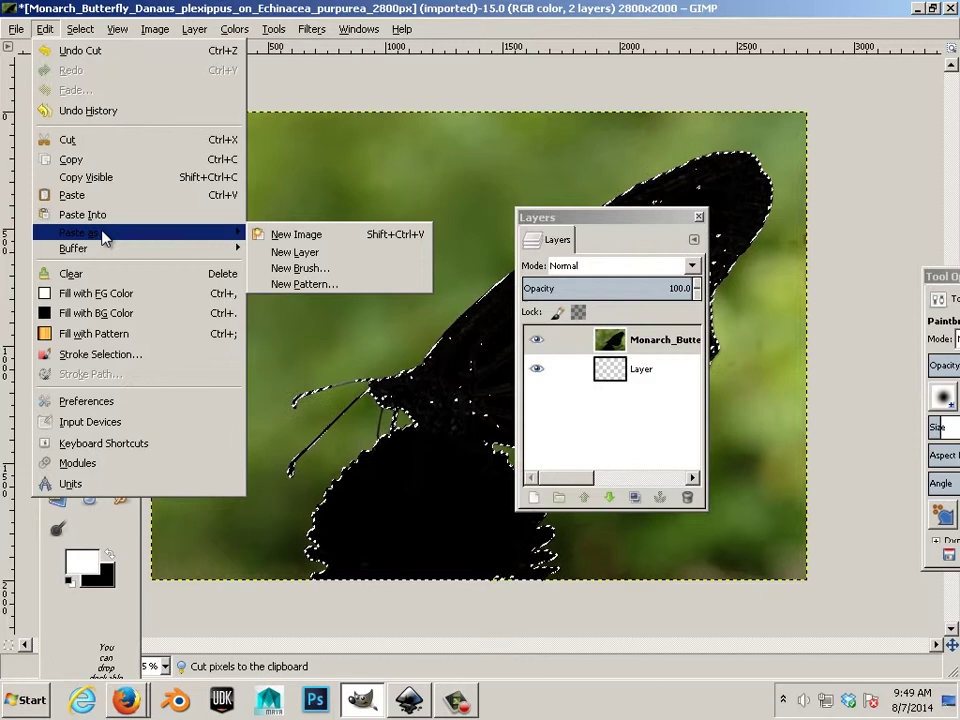
pyautogui.click(310, 252)
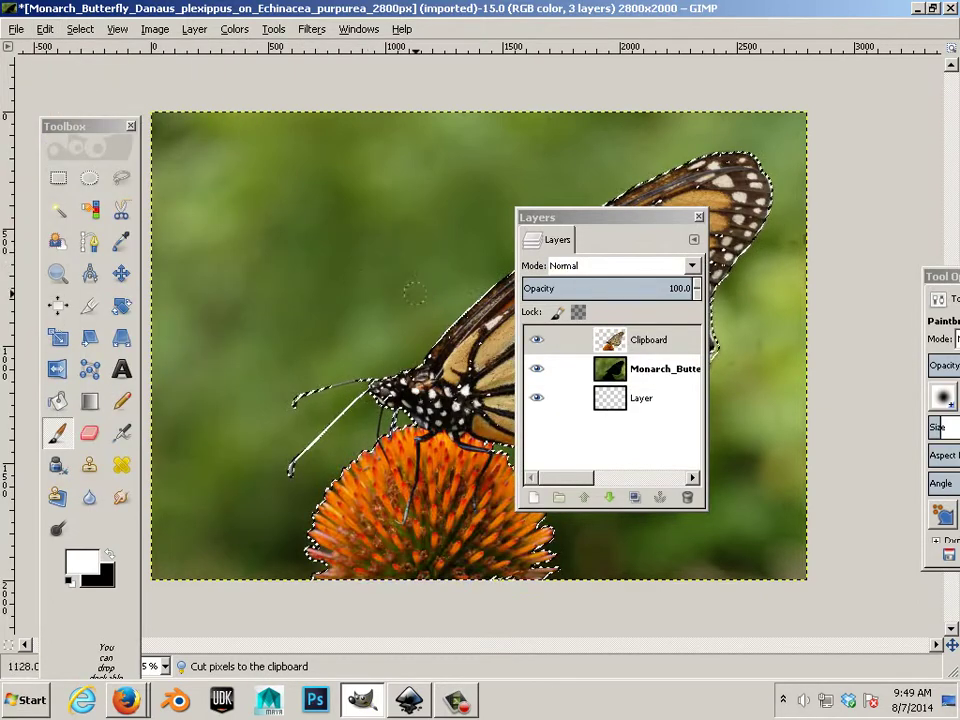
pyautogui.moveTo(650, 368); pyautogui.dragTo(687, 497)
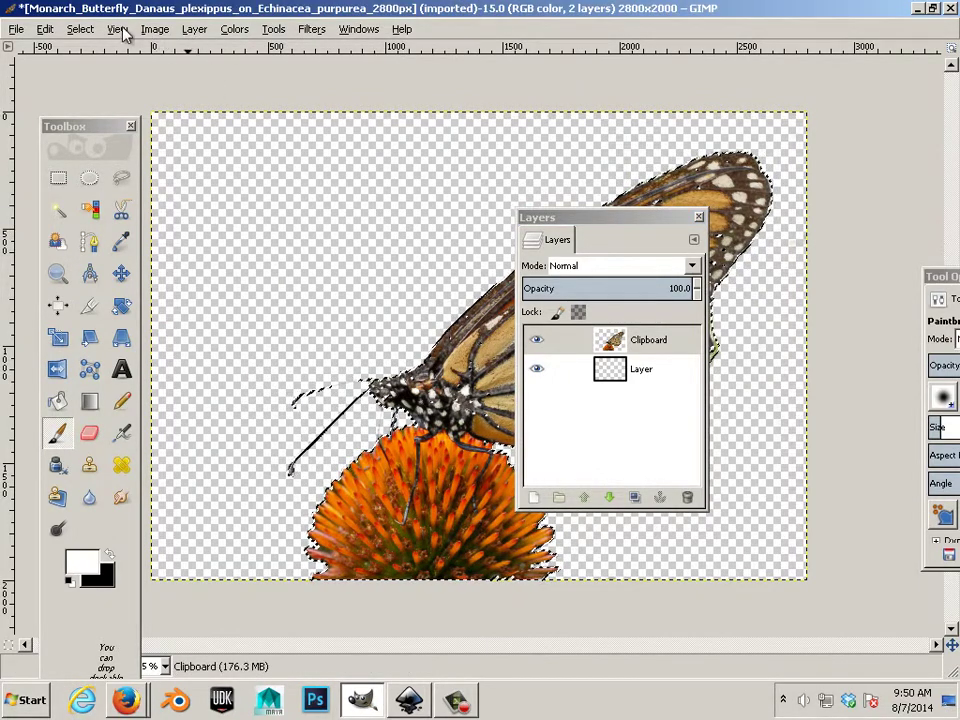
pyautogui.click(80, 29)
pyautogui.click(82, 75)
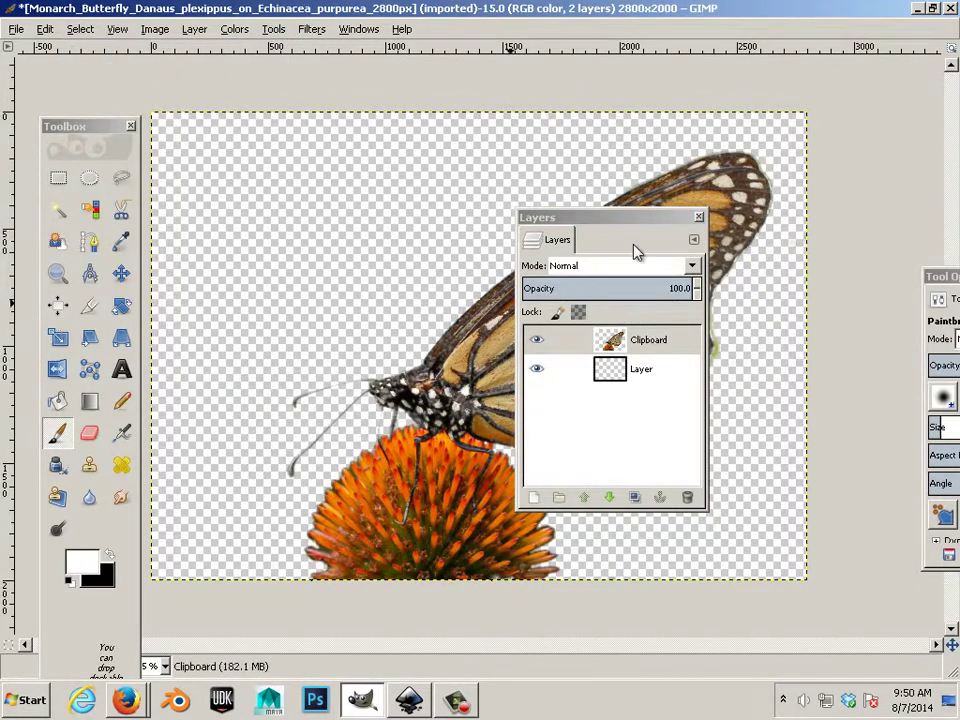
pyautogui.moveTo(605, 217); pyautogui.dragTo(655, 125)
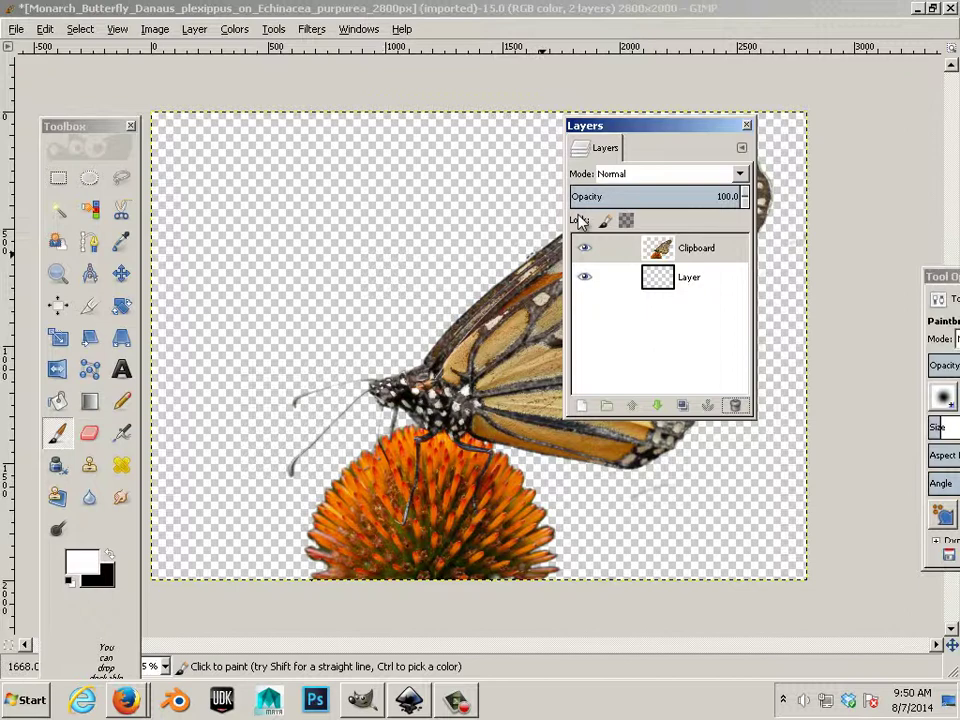
pyautogui.moveTo(636, 128); pyautogui.dragTo(812, 144)
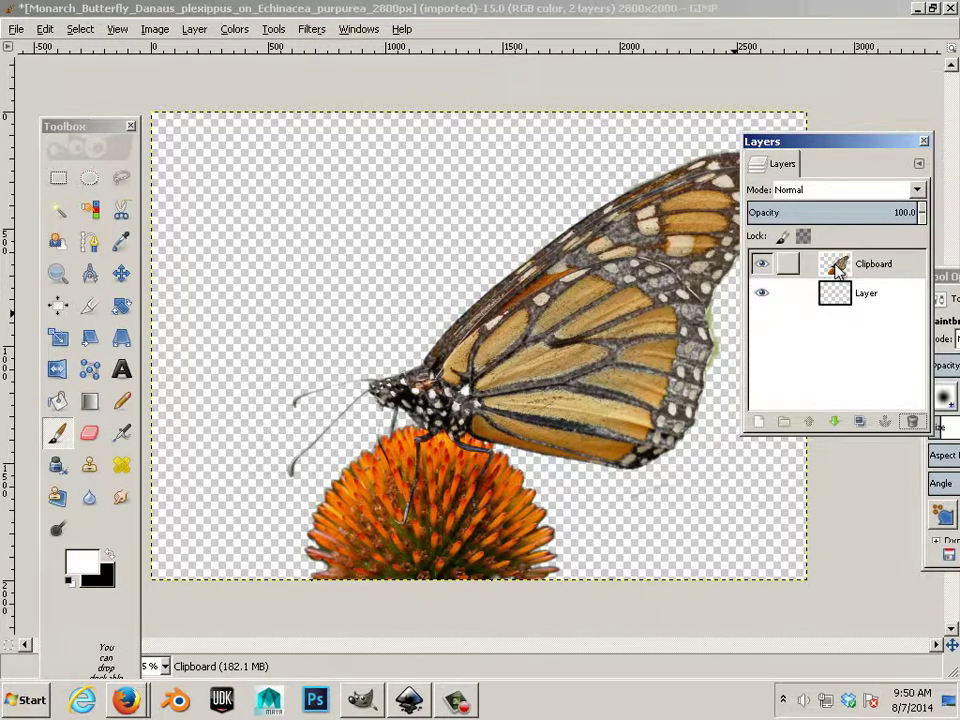
# Step: Fuzzy-select the transparent background around the antenna and invert to the butterfly and flower
pyautogui.click(60, 211)
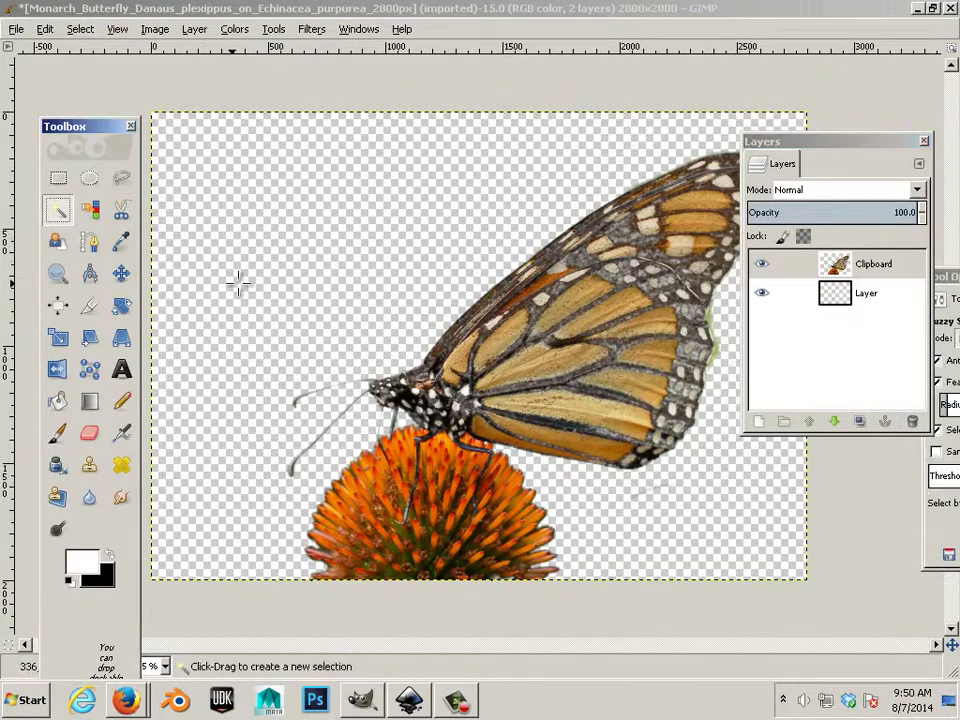
pyautogui.click(328, 287)
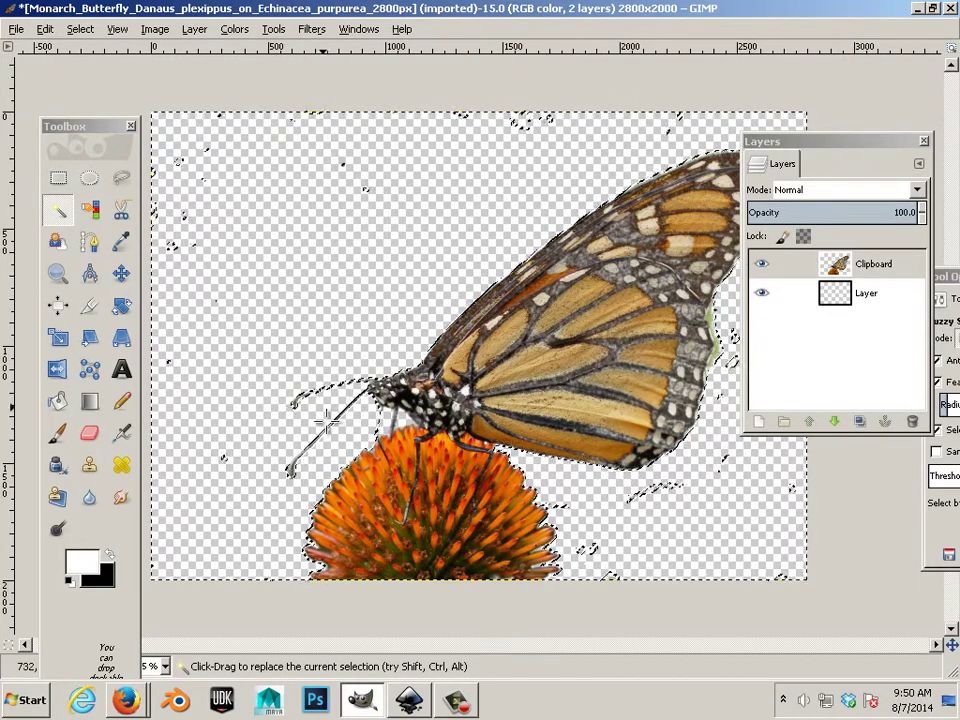
pyautogui.keyDown('shift'); pyautogui.click(386, 416); pyautogui.keyUp('shift')
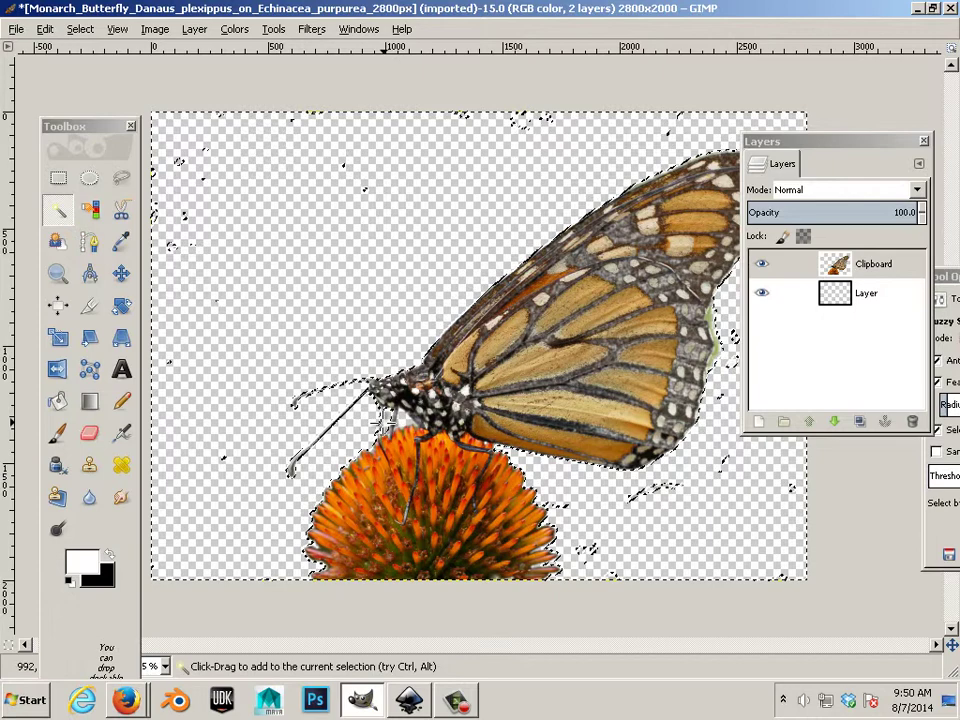
pyautogui.keyDown('shift'); pyautogui.click(399, 424); pyautogui.keyUp('shift')
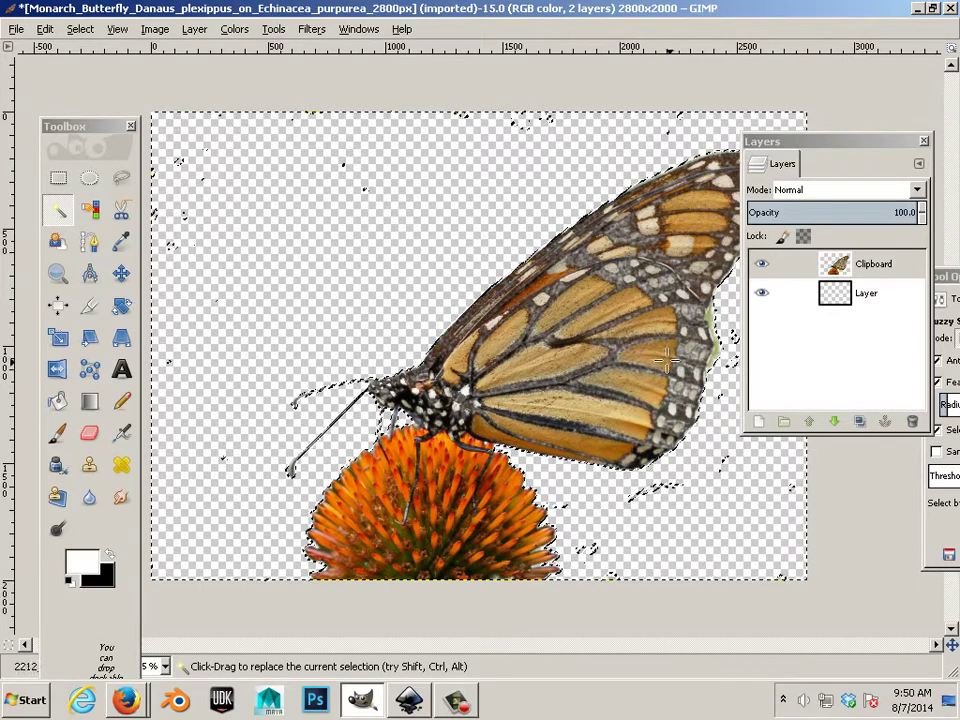
pyautogui.click(80, 29)
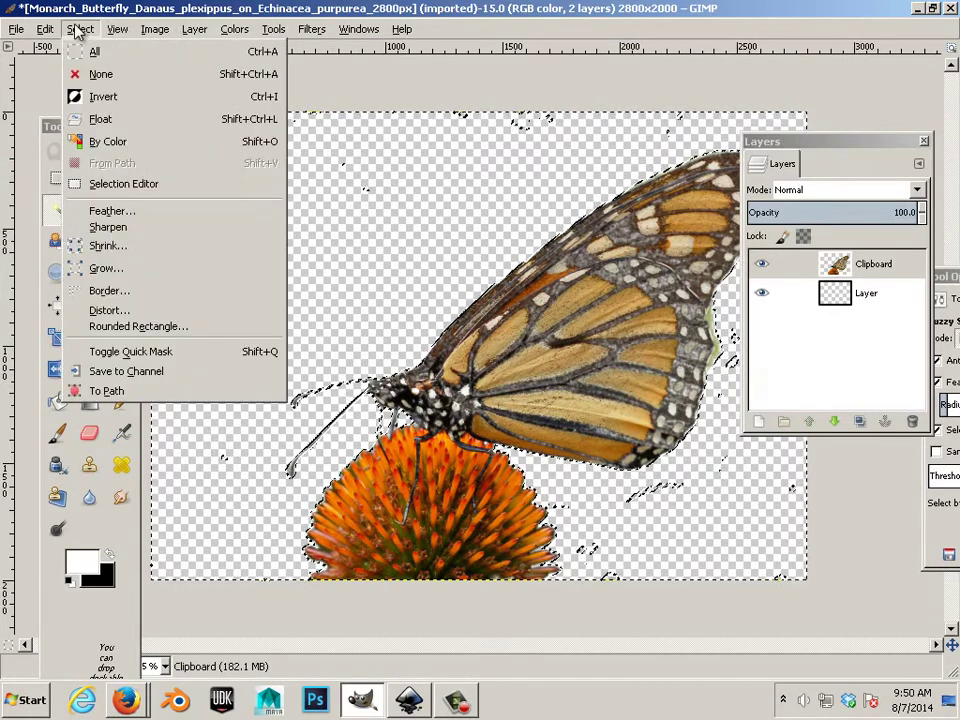
pyautogui.click(79, 95)
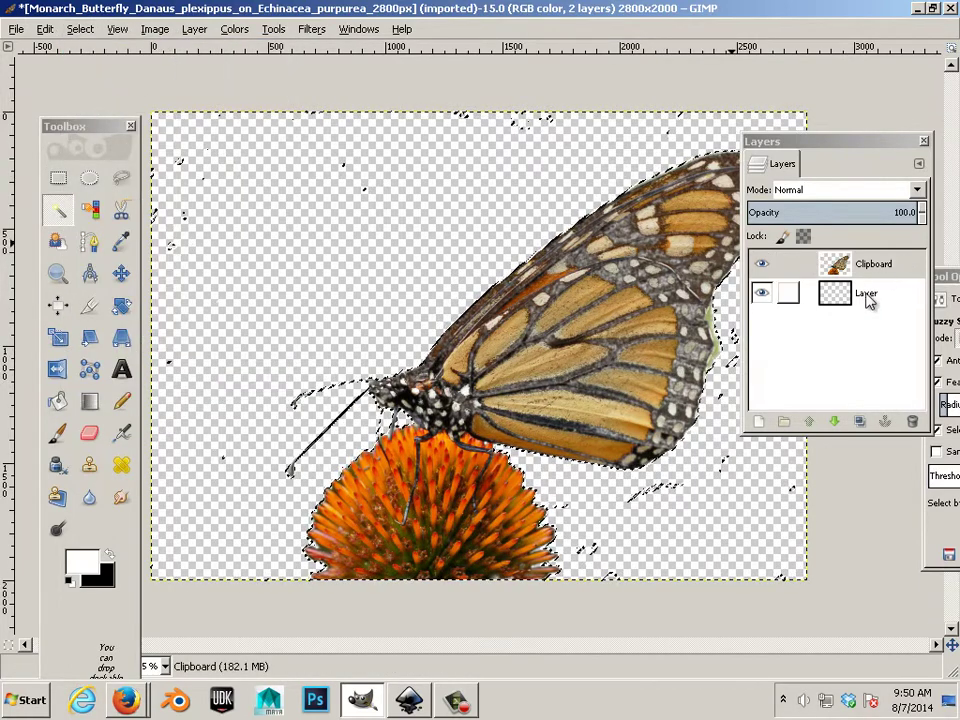
# Step: Bucket-fill the selection black on the empty layer, then clear the selection
pyautogui.click(866, 294)
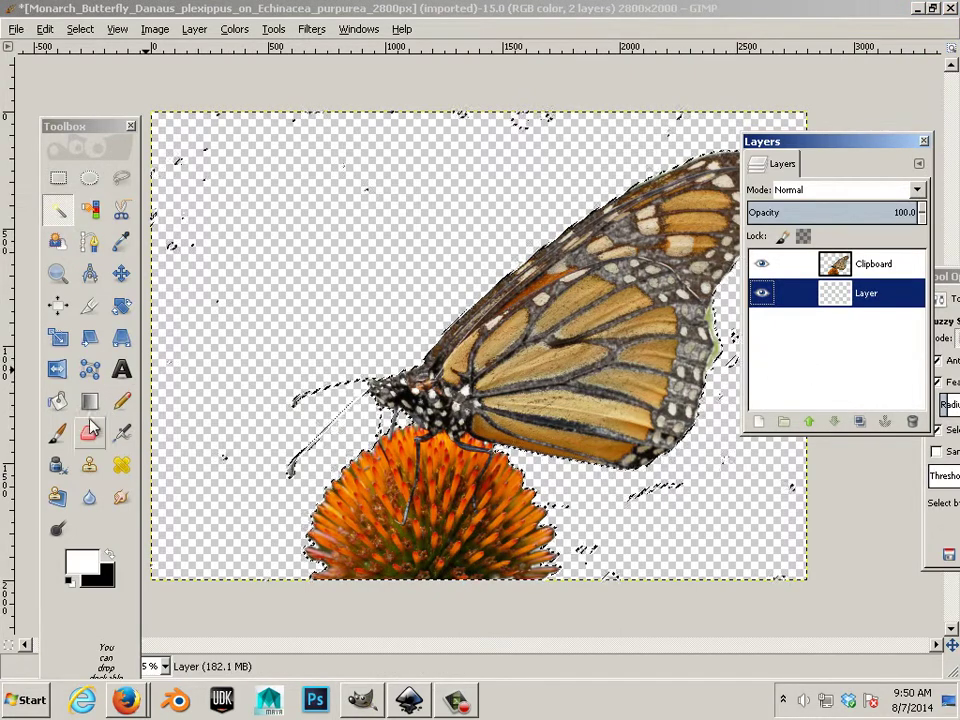
pyautogui.click(58, 401)
pyautogui.click(110, 553)
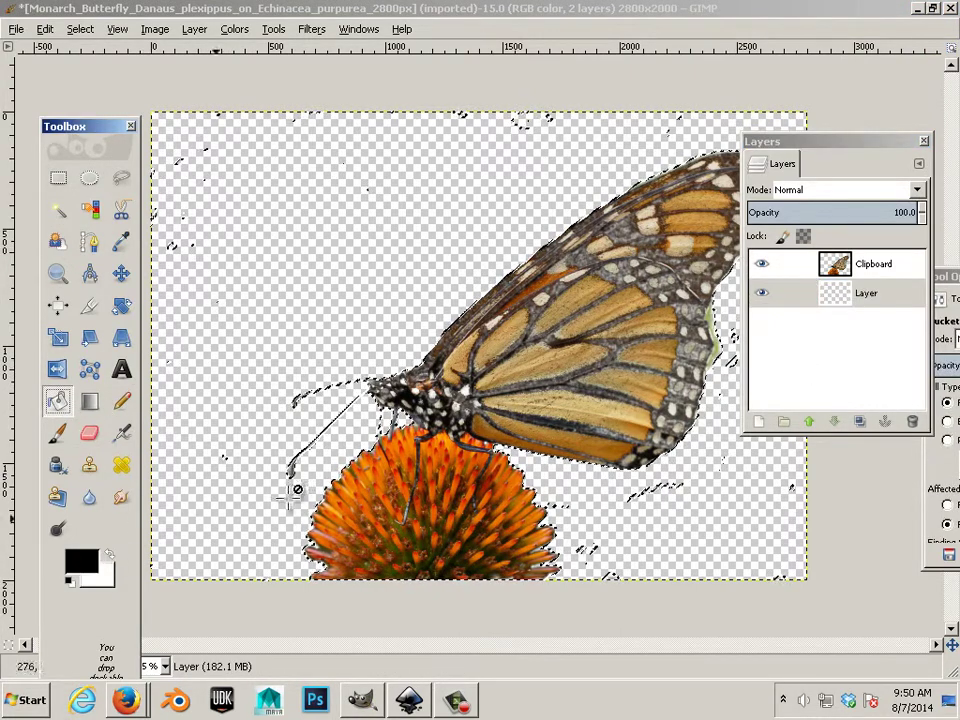
pyautogui.click(436, 436)
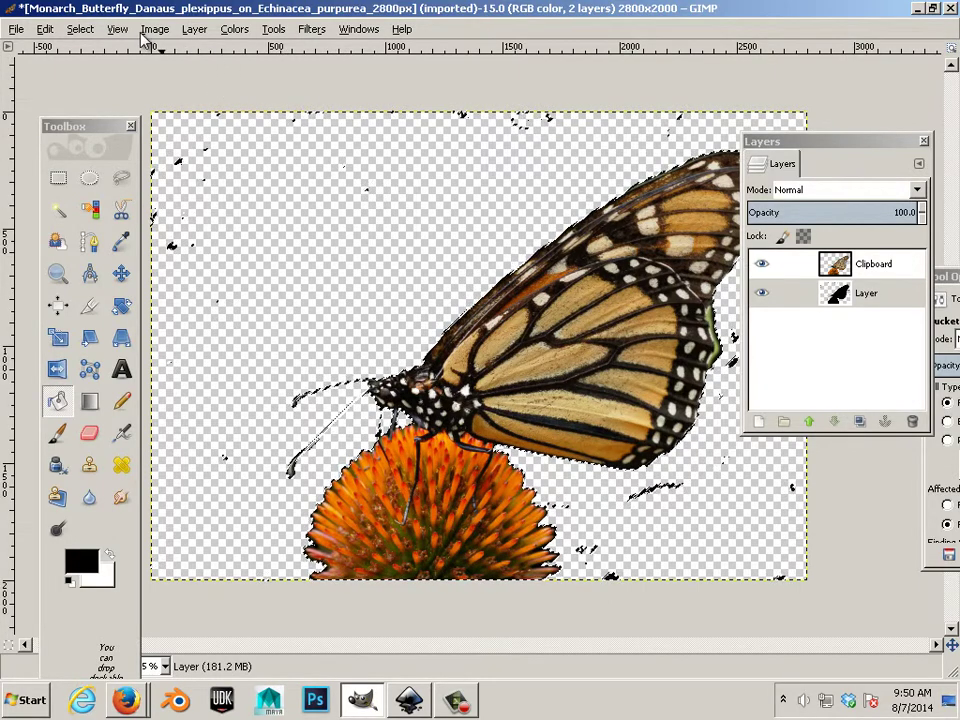
pyautogui.click(88, 36)
pyautogui.click(66, 70)
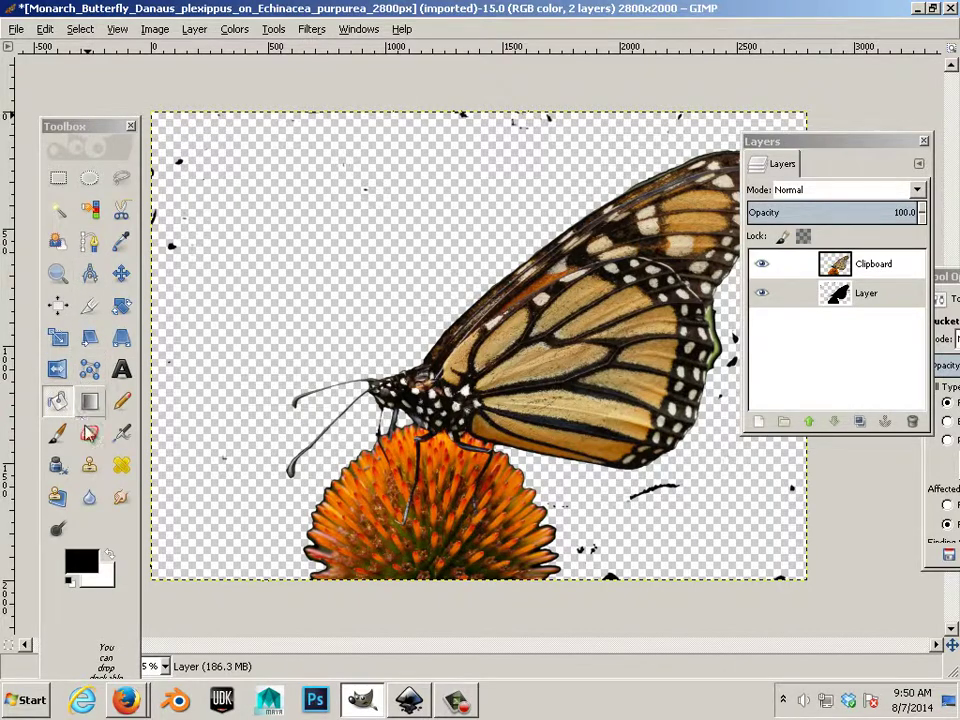
# Step: Set up the Eraser at size 61 on the bottom Layer
pyautogui.hotkey('shift', 'e')
pyautogui.click(174, 222)
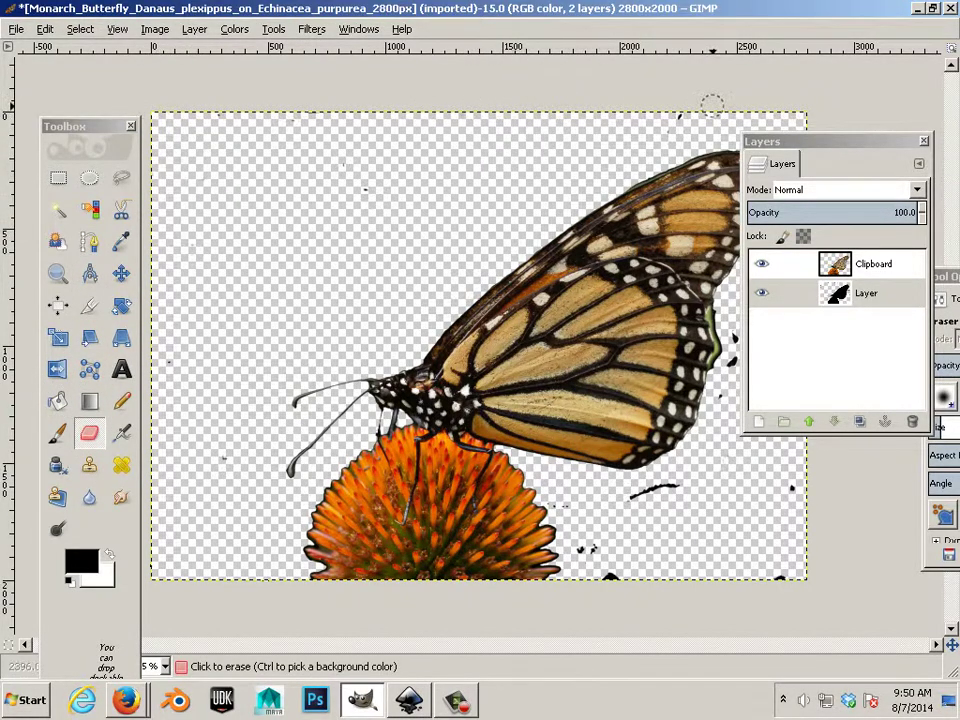
pyautogui.click(805, 236)
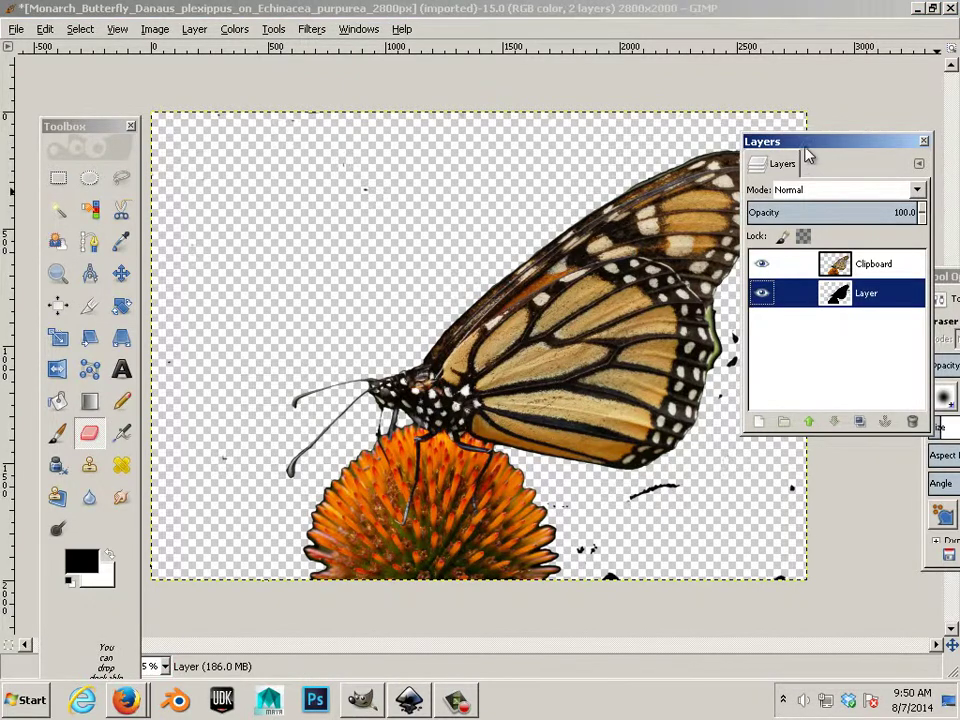
pyautogui.moveTo(805, 149); pyautogui.dragTo(955, 178)
pyautogui.click(830, 315)
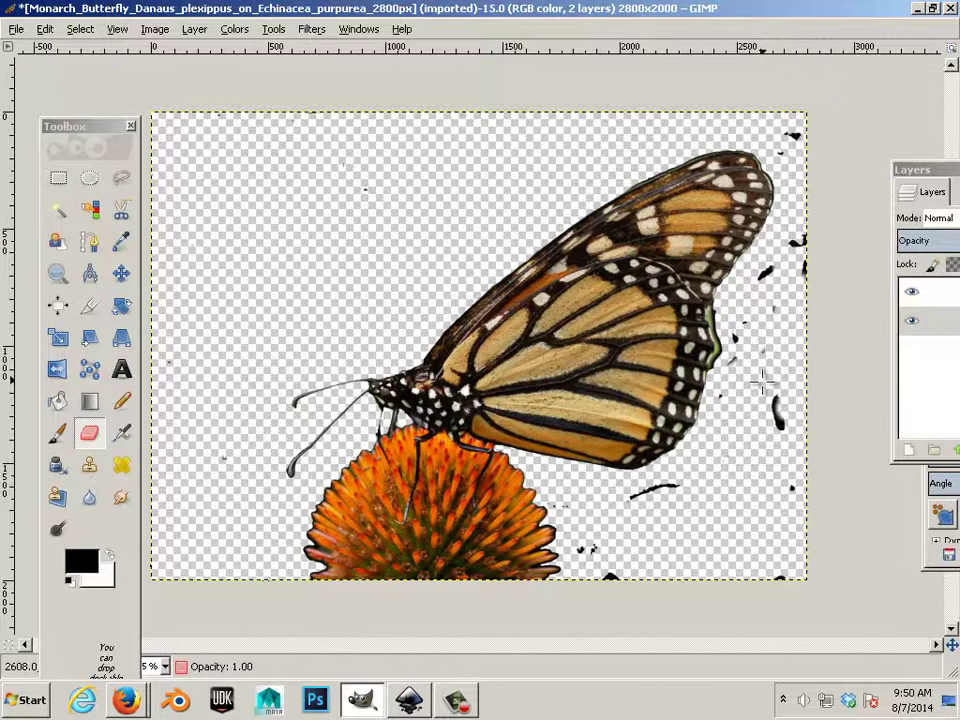
pyautogui.scroll(2, 762, 381)
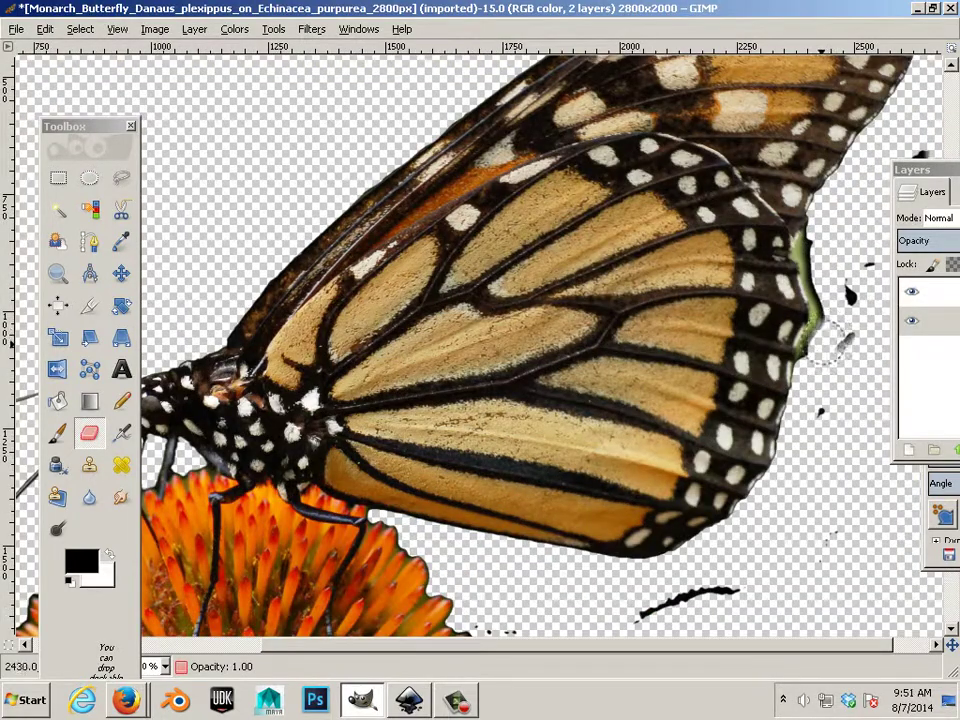
pyautogui.press(']')
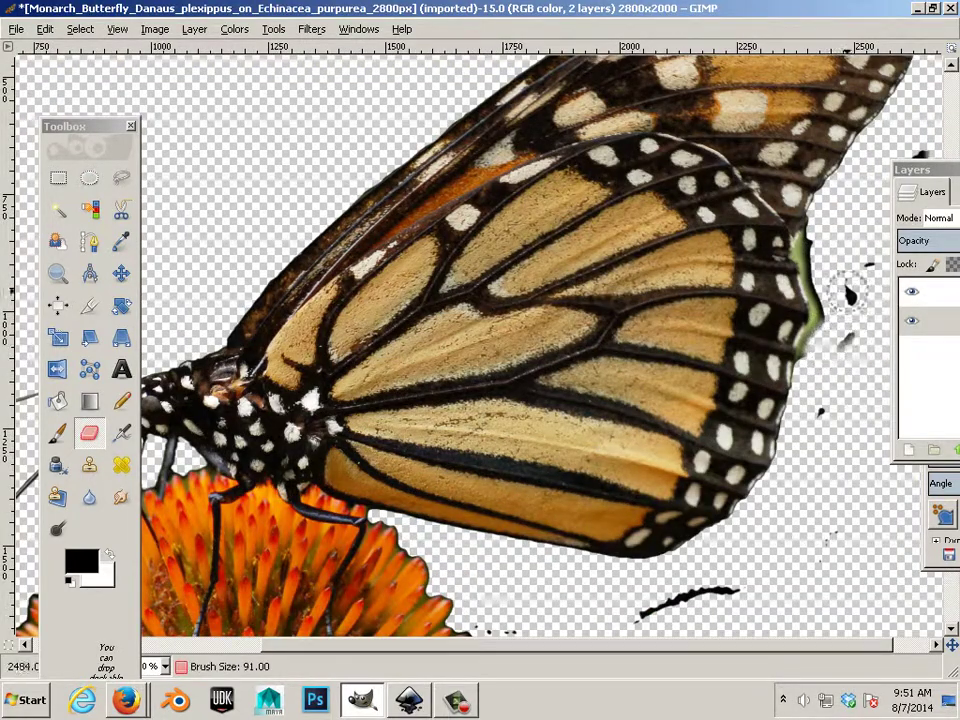
pyautogui.press('[')
pyautogui.press('[')
pyautogui.press('[')
pyautogui.press('[')
pyautogui.press('[')
pyautogui.press('[')
pyautogui.press('[')
pyautogui.press('[')
pyautogui.press('[')
pyautogui.press(']')
pyautogui.press(']')
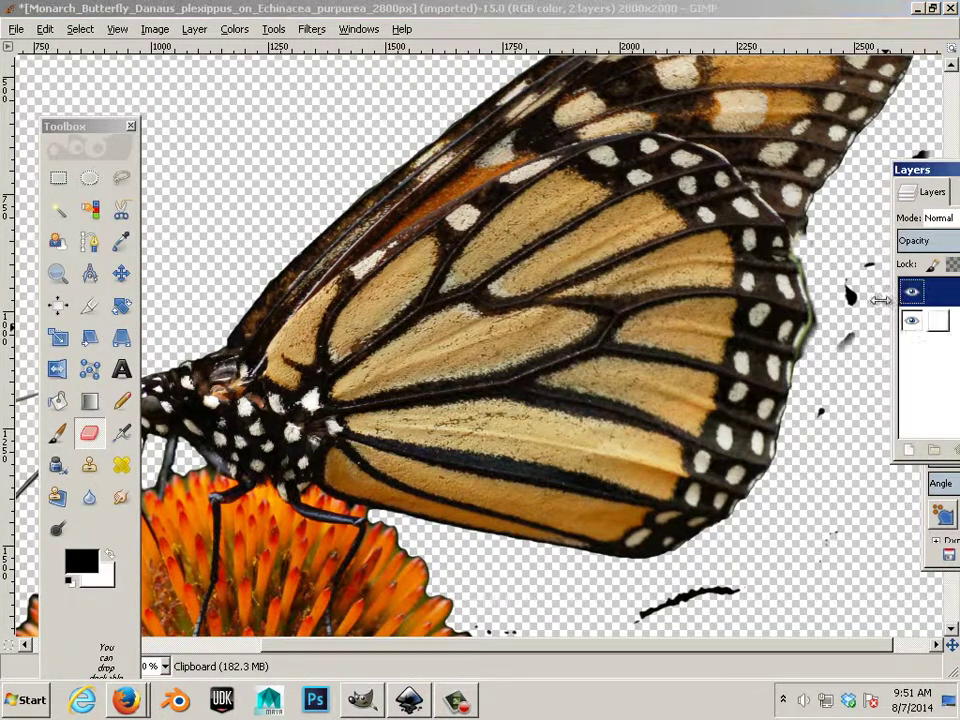
pyautogui.press(']')
pyautogui.press(']')
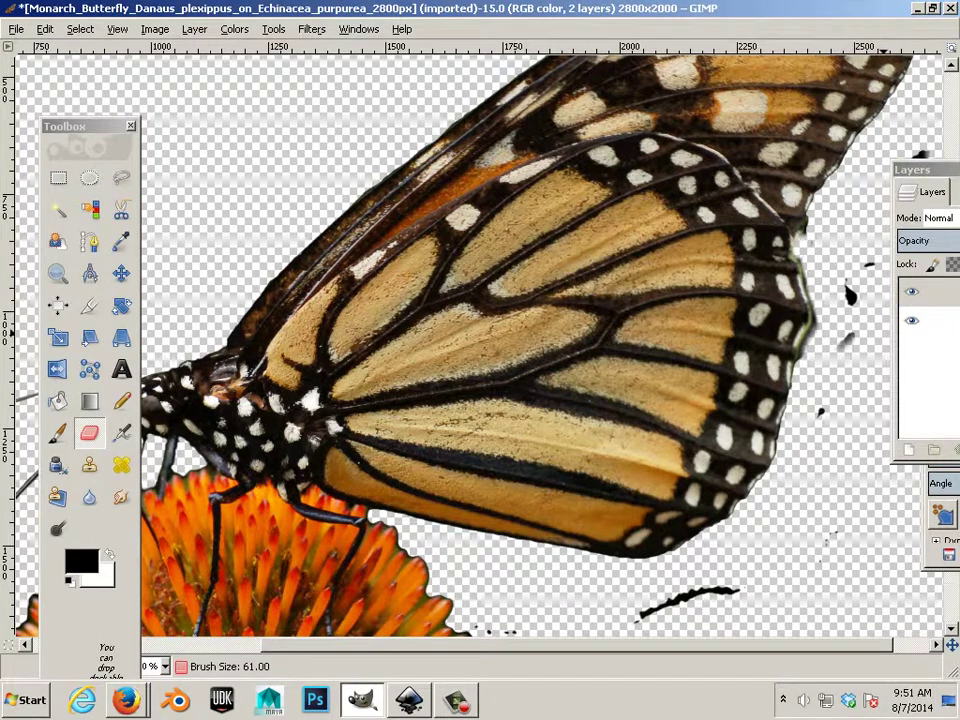
pyautogui.click(930, 291)
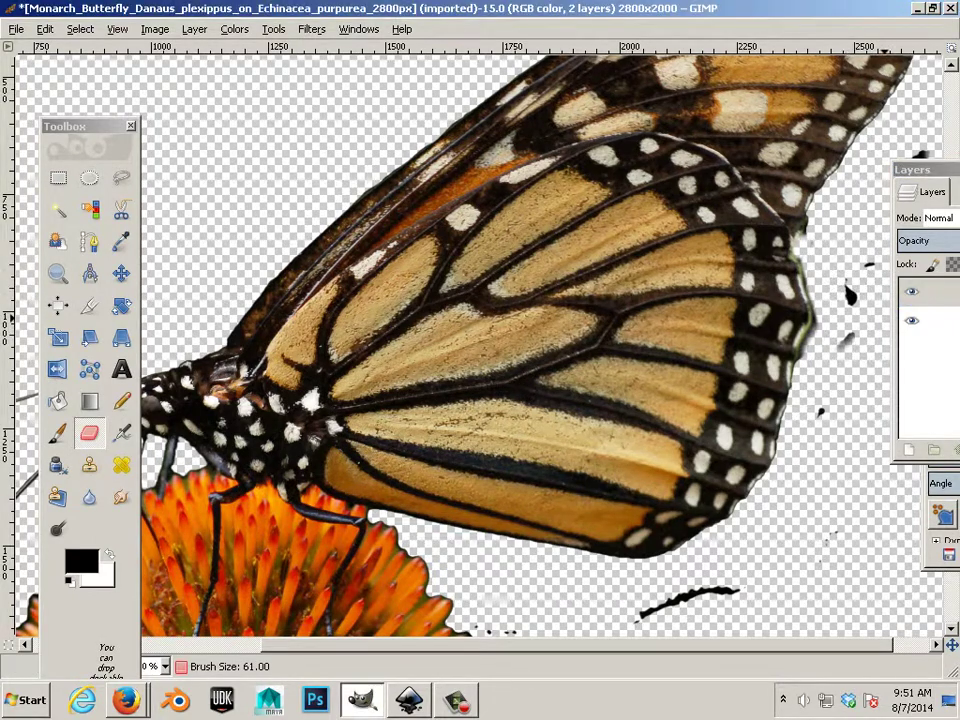
pyautogui.click(930, 320)
# Step: Erase the black specks right of the butterfly and at the top-right corner
pyautogui.moveTo(850, 290); pyautogui.dragTo(825, 375)
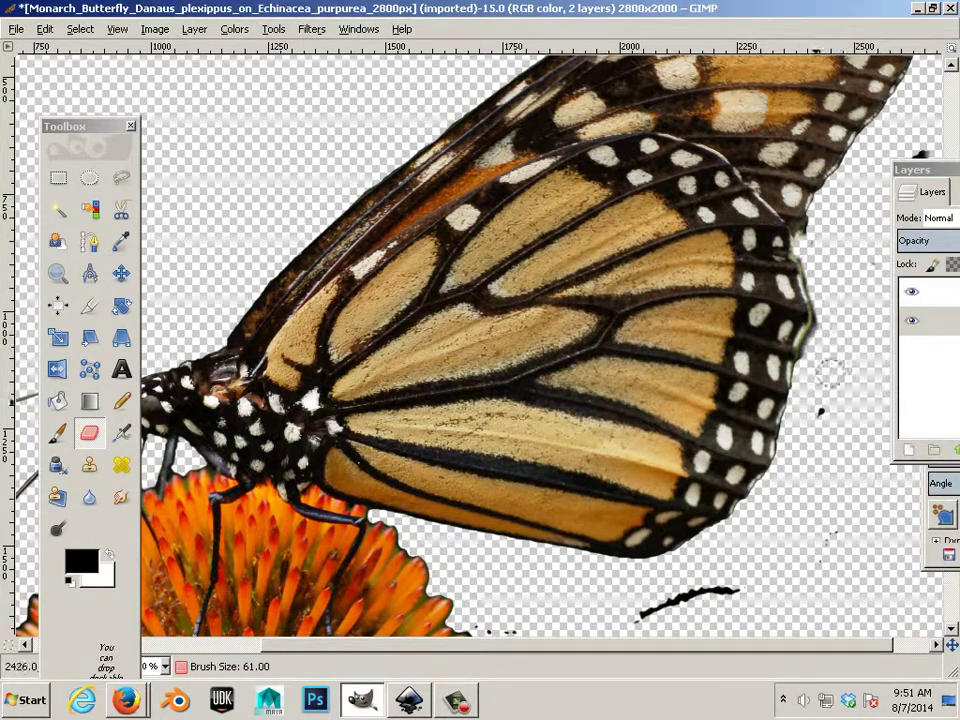
pyautogui.scroll(-2, 758, 499)
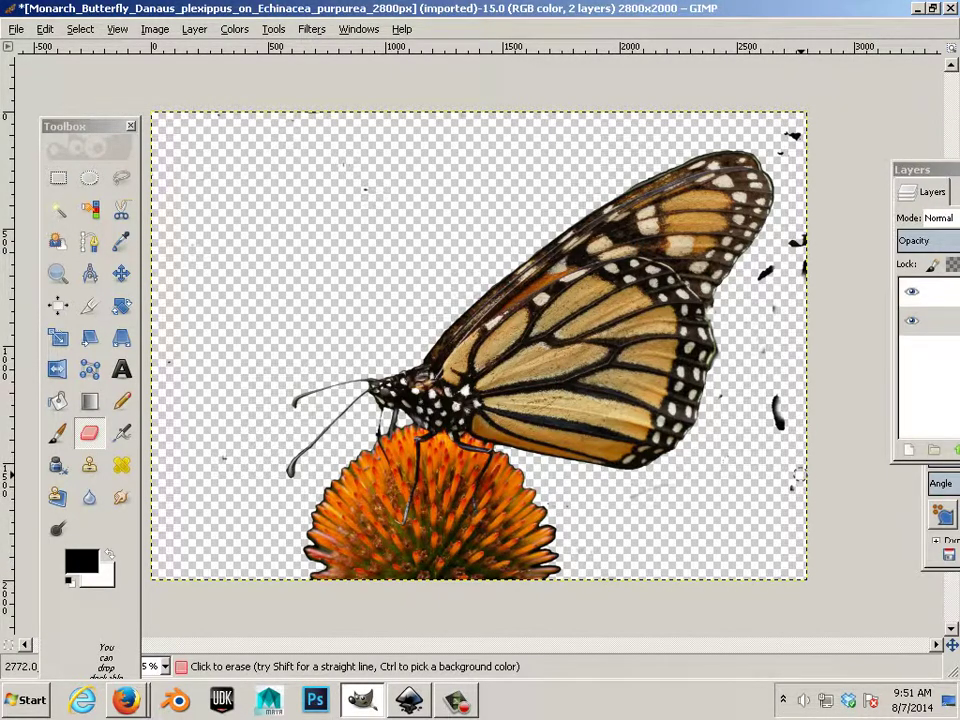
pyautogui.press(']')
pyautogui.press(']')
pyautogui.press(']')
pyautogui.press(']')
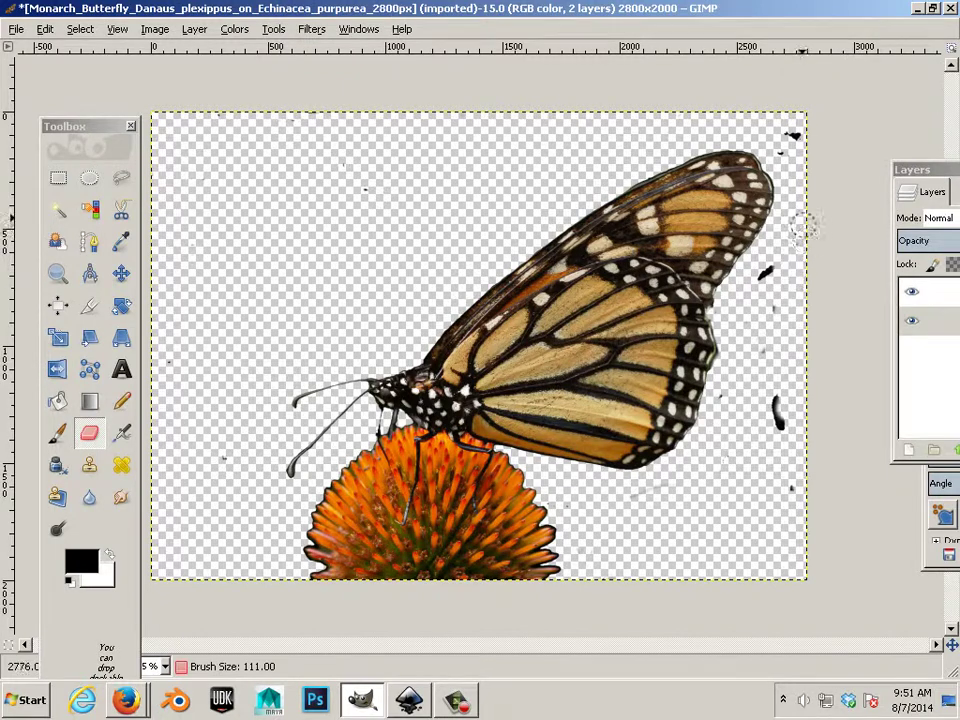
pyautogui.moveTo(792, 134); pyautogui.dragTo(781, 150)
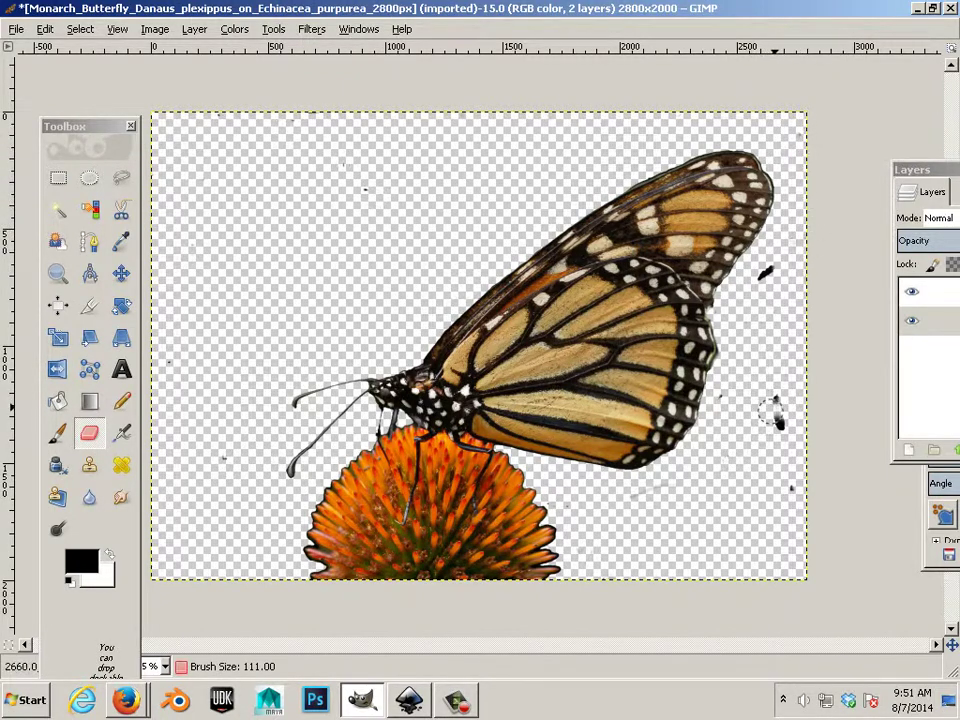
pyautogui.moveTo(777, 410); pyautogui.dragTo(778, 508)
pyautogui.moveTo(754, 294); pyautogui.dragTo(758, 298)
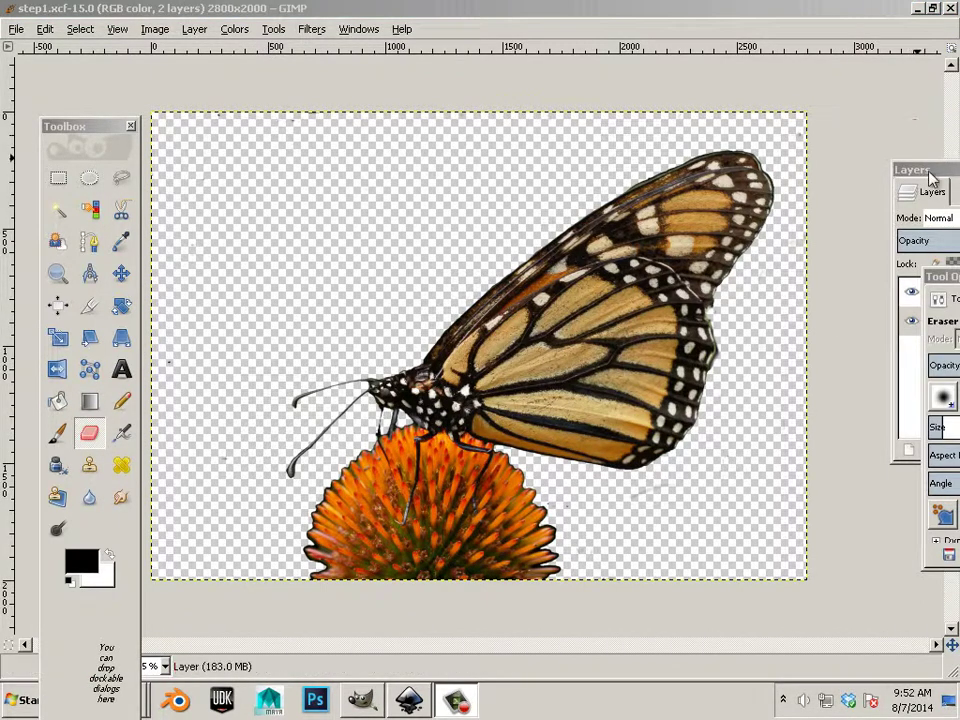
# Step: Copy the visible canvas and paste it as a new layer, Clipboard #1
pyautogui.moveTo(930, 170); pyautogui.dragTo(673, 158)
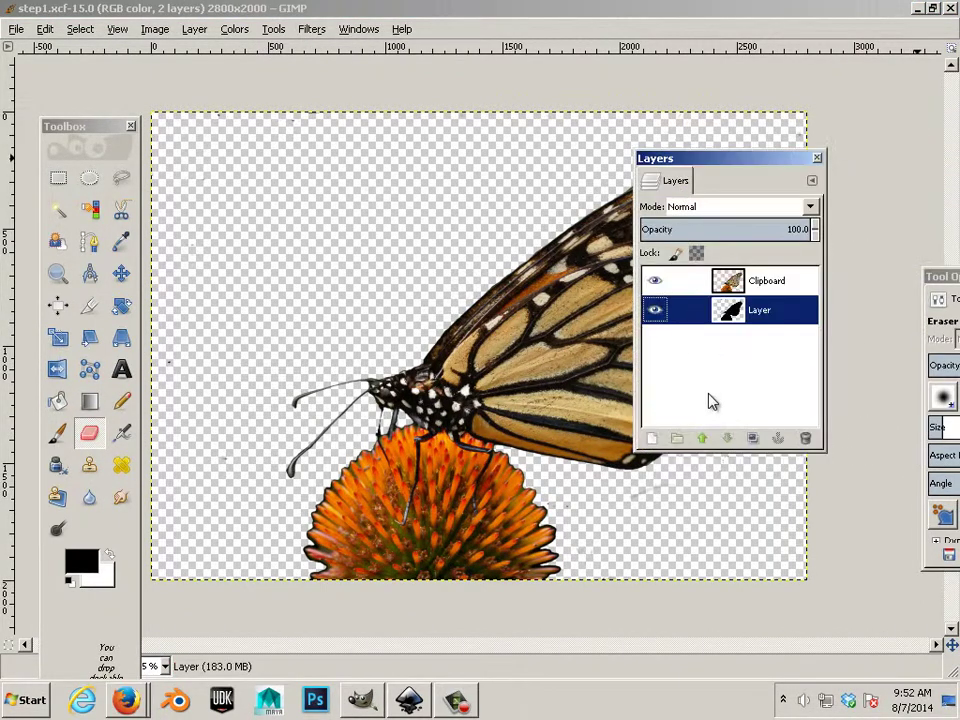
pyautogui.click(762, 285)
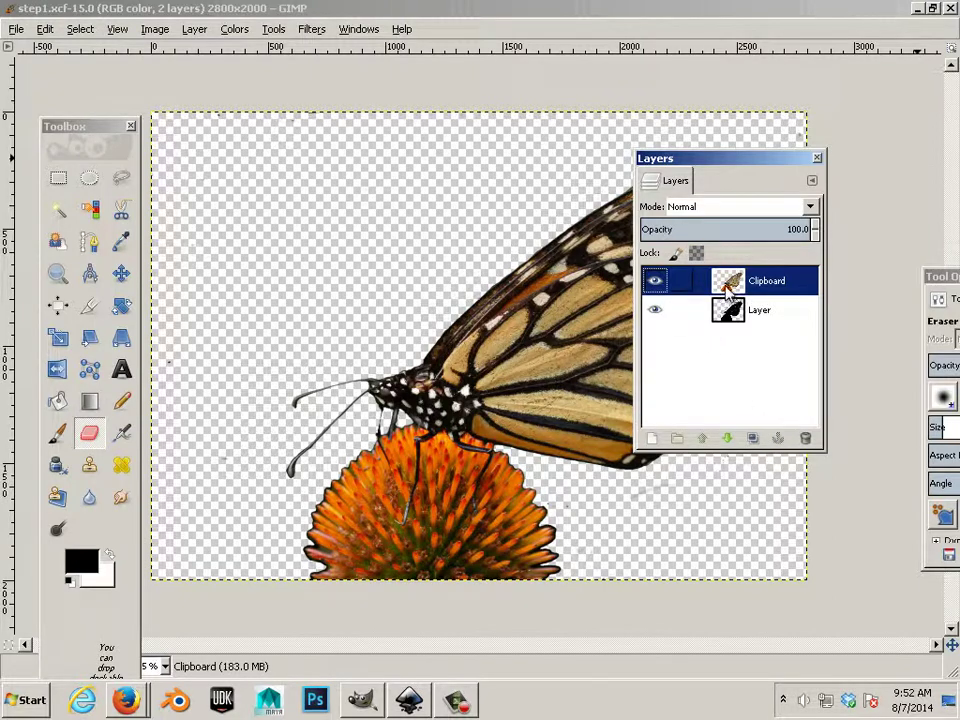
pyautogui.click(60, 179)
pyautogui.moveTo(127, 77); pyautogui.dragTo(820, 600)
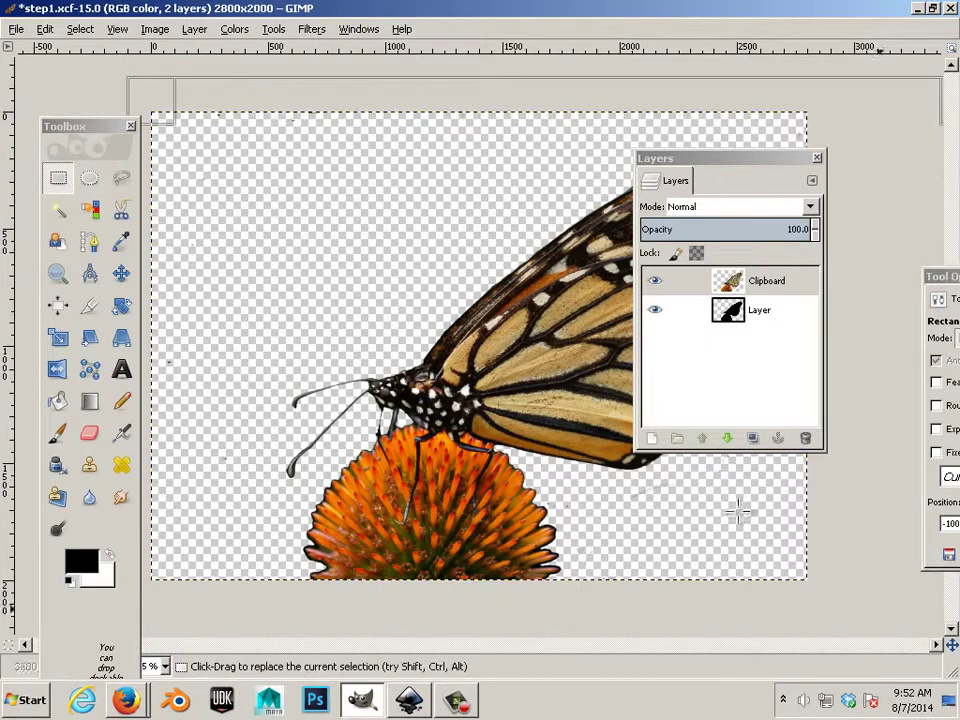
pyautogui.click(47, 30)
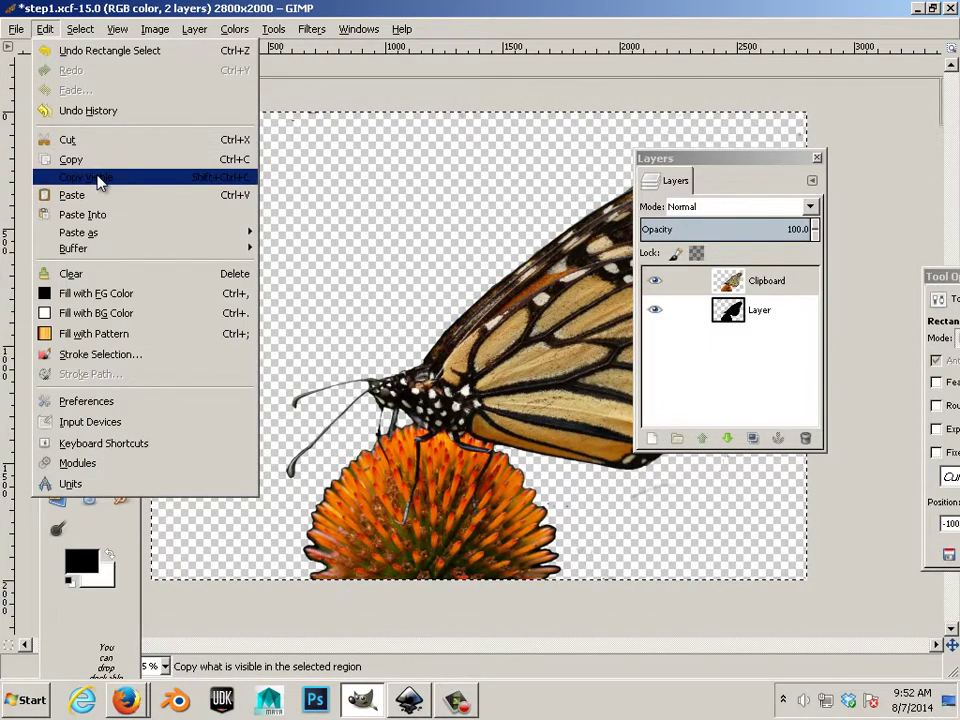
pyautogui.click(86, 177)
pyautogui.click(45, 29)
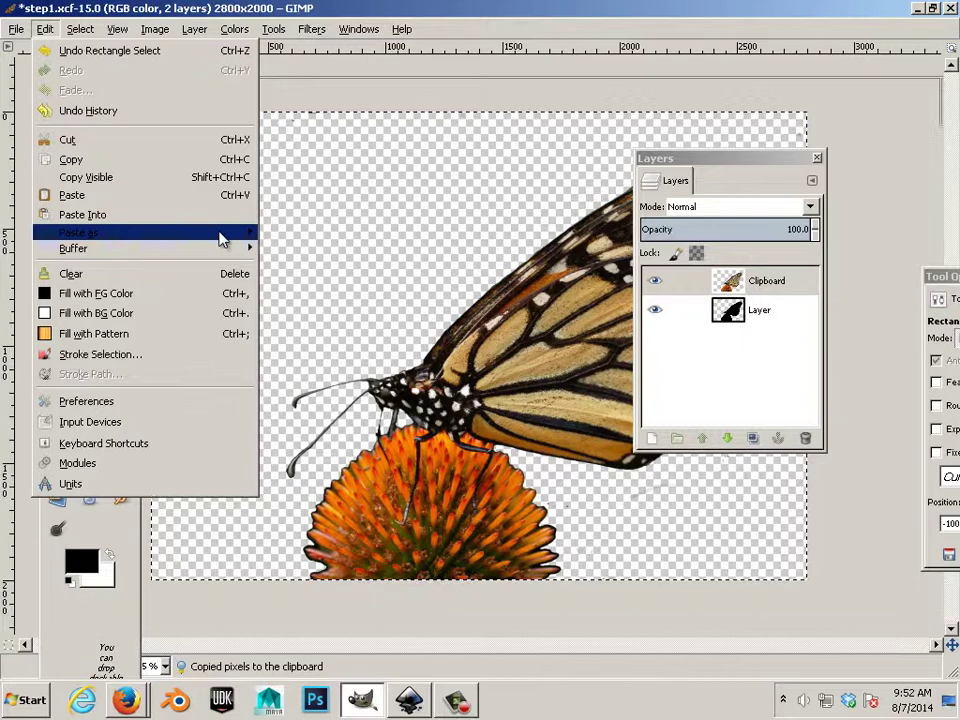
pyautogui.moveTo(222, 238)
pyautogui.click(300, 252)
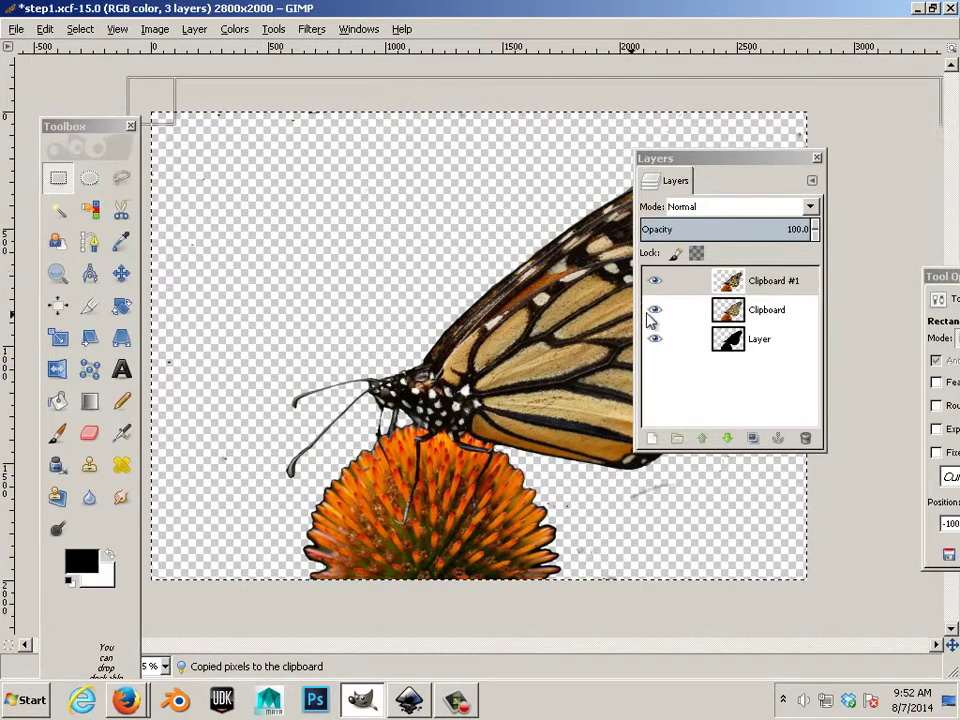
# Step: Hide the lower layers, duplicate the pasted layer as Clipboard #2, and hide Clipboard #1
pyautogui.click(654, 310)
pyautogui.click(654, 339)
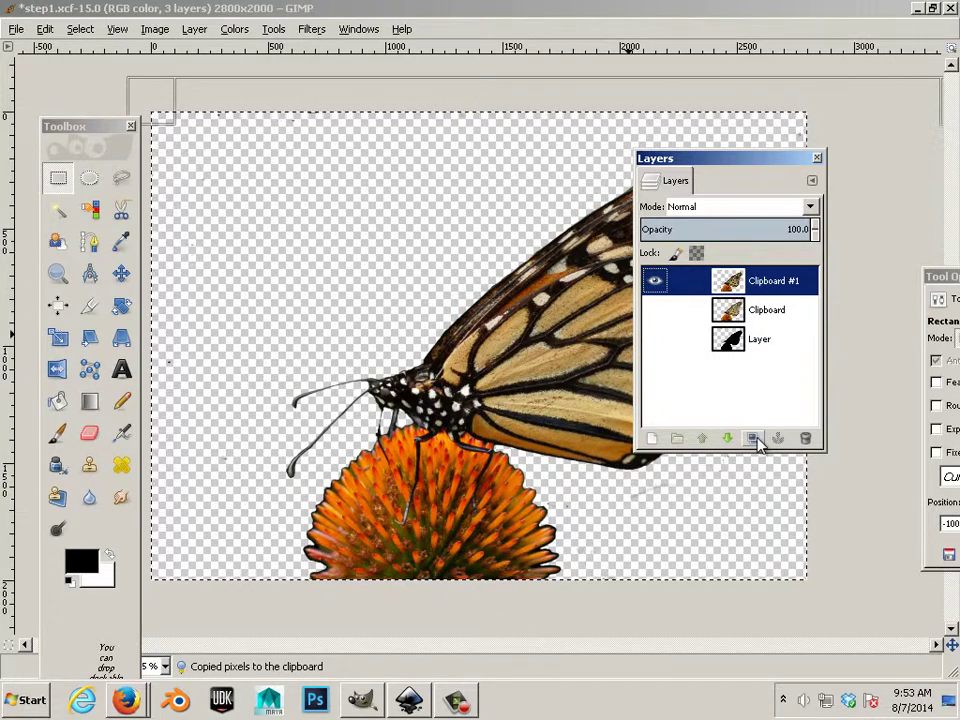
pyautogui.click(756, 440)
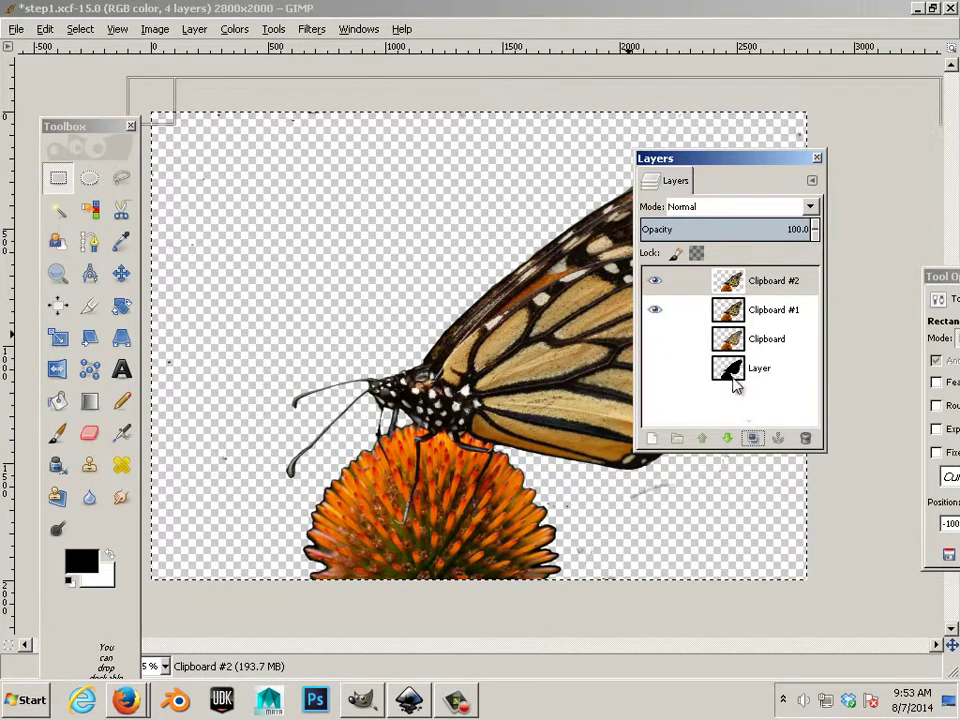
pyautogui.click(655, 312)
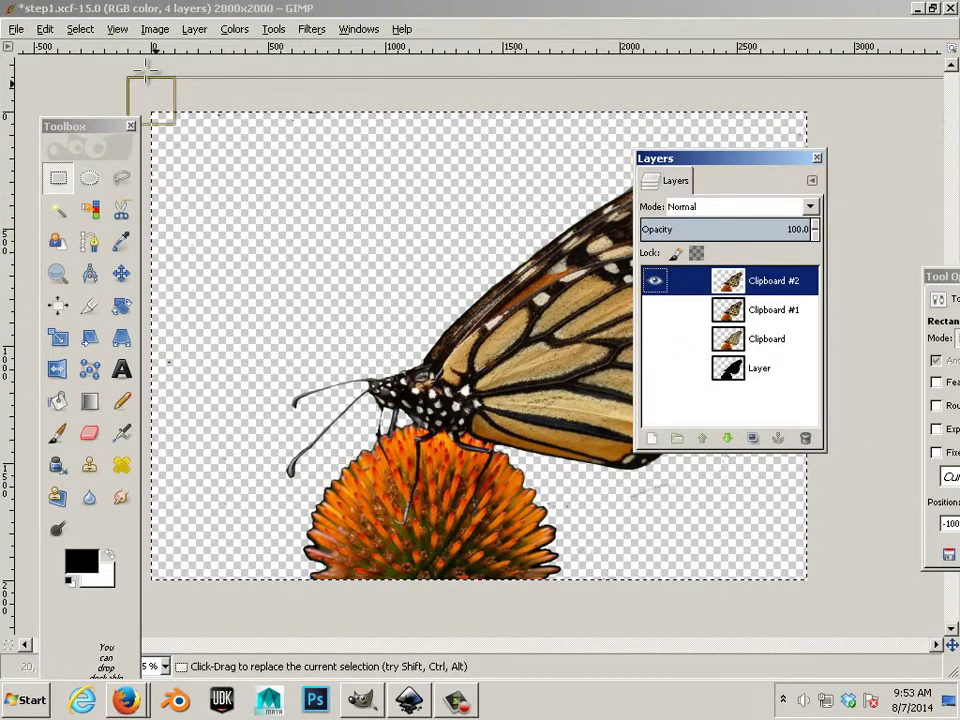
pyautogui.click(120, 29)
# Step: Apply a Gaussian blur with a 9-pixel radius to the Clipboard #2 layer
pyautogui.moveTo(305, 32)
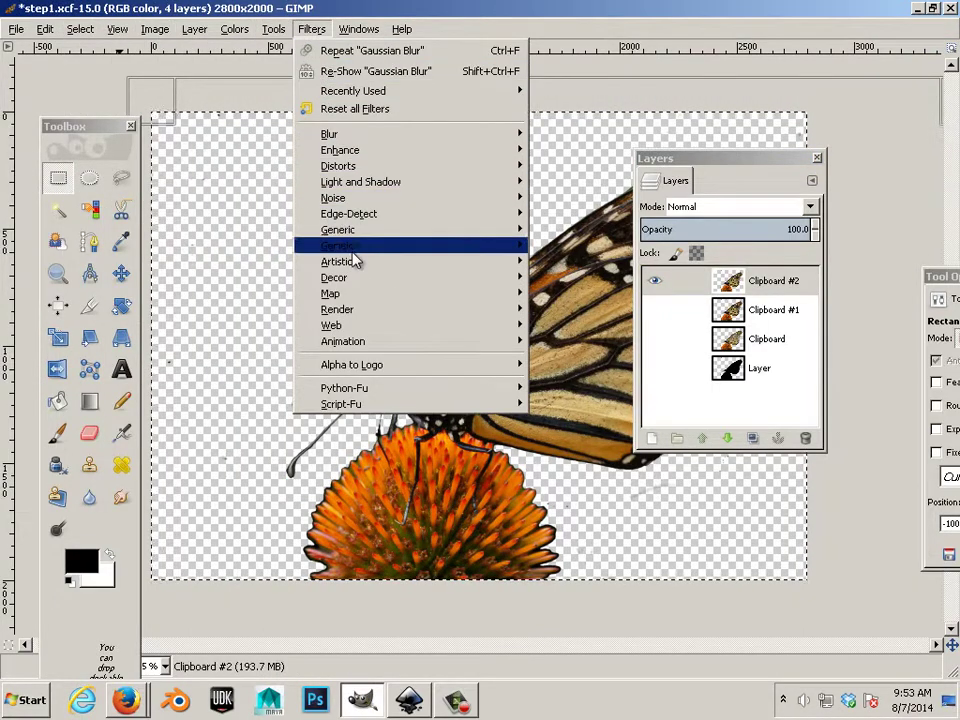
pyautogui.moveTo(340, 137)
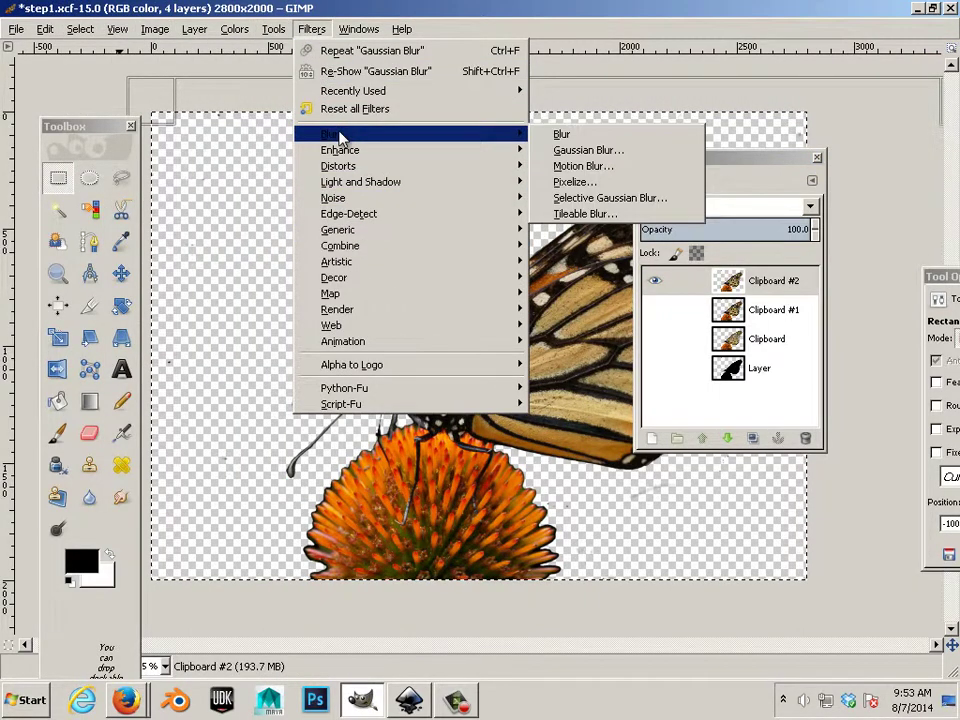
pyautogui.click(617, 151)
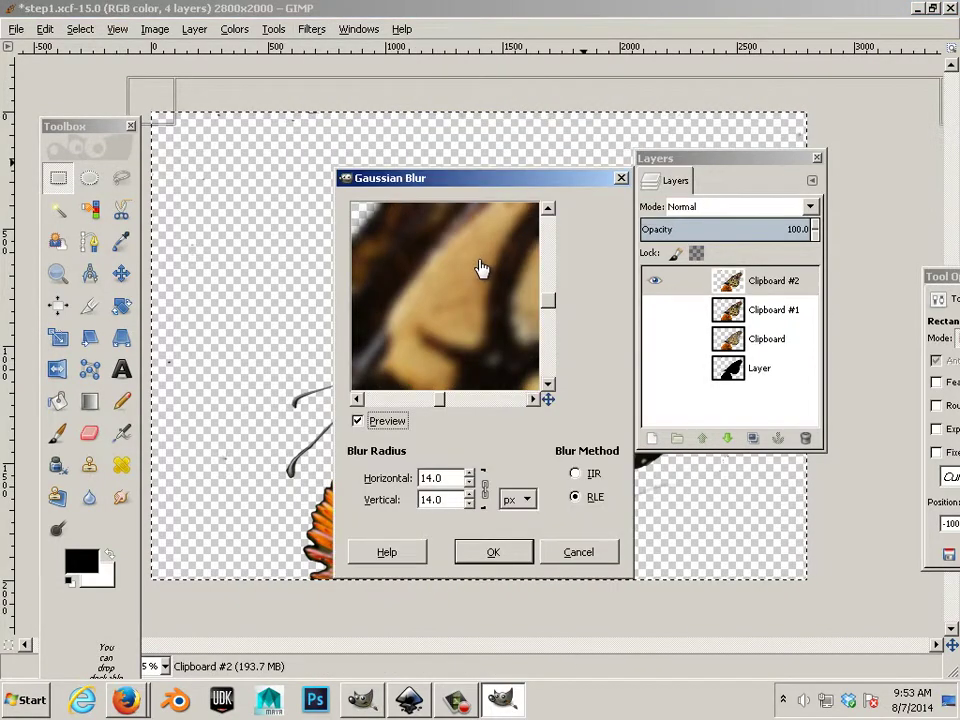
pyautogui.moveTo(481, 268); pyautogui.dragTo(452, 275)
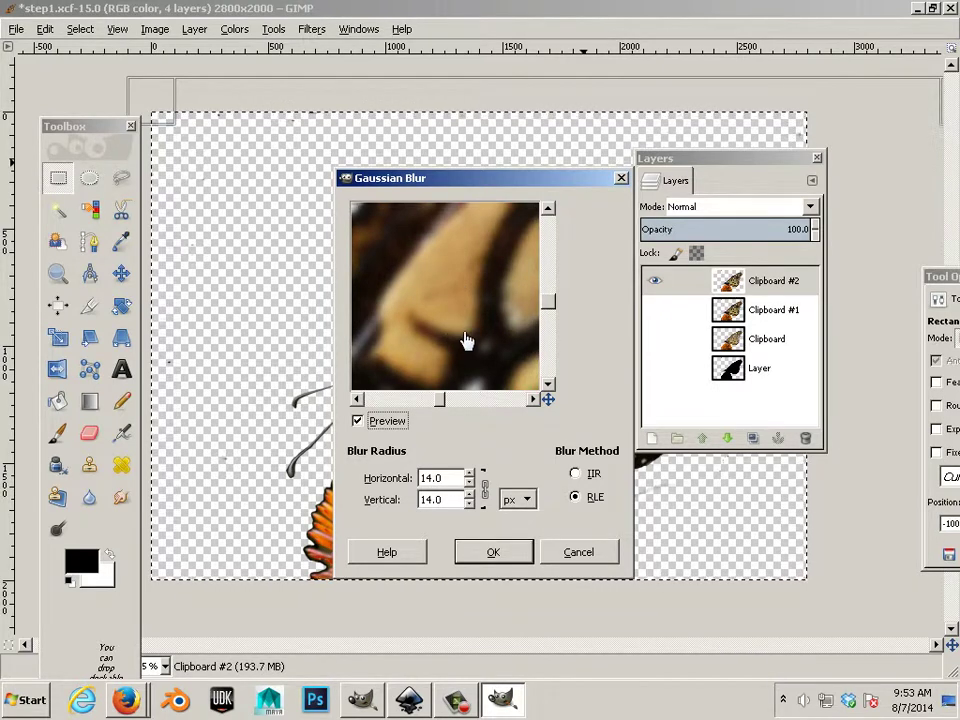
pyautogui.click(468, 484)
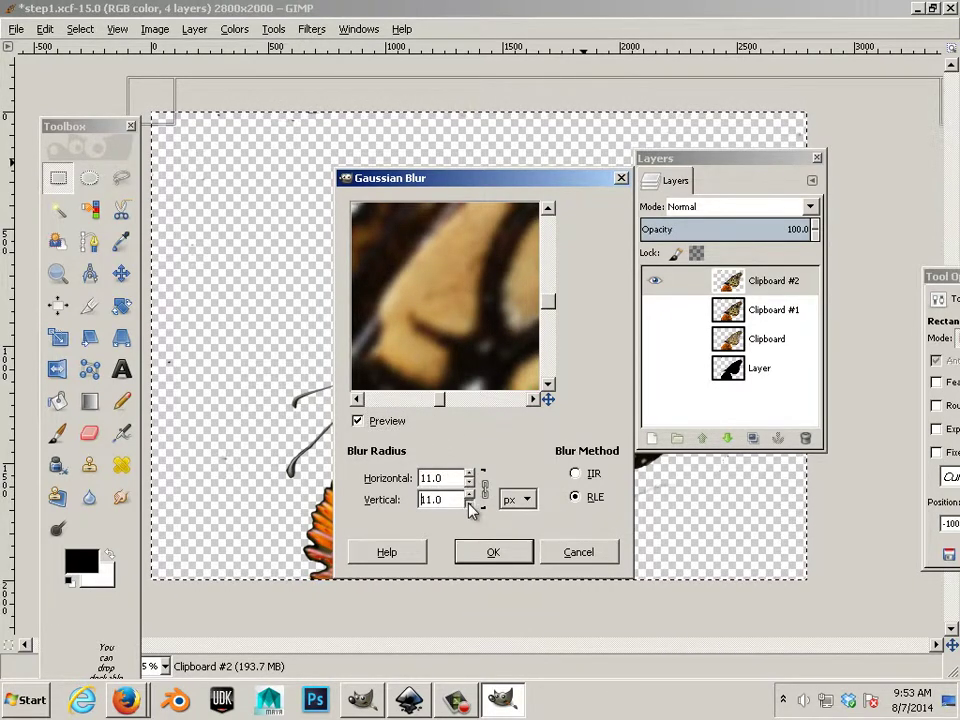
pyautogui.click(469, 504)
pyautogui.click(469, 504)
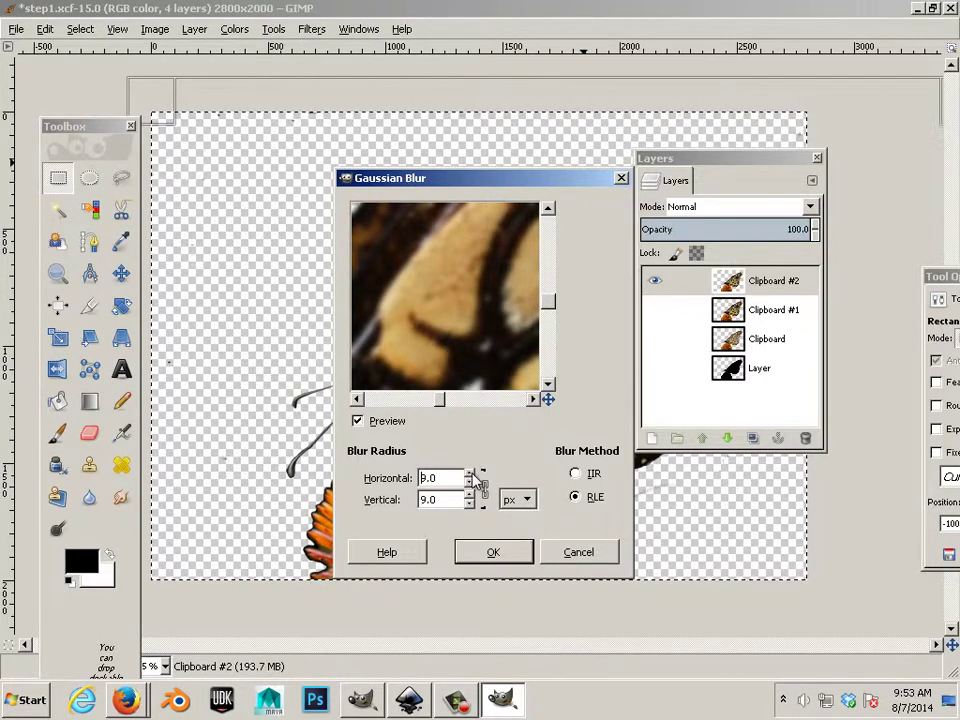
pyautogui.click(489, 551)
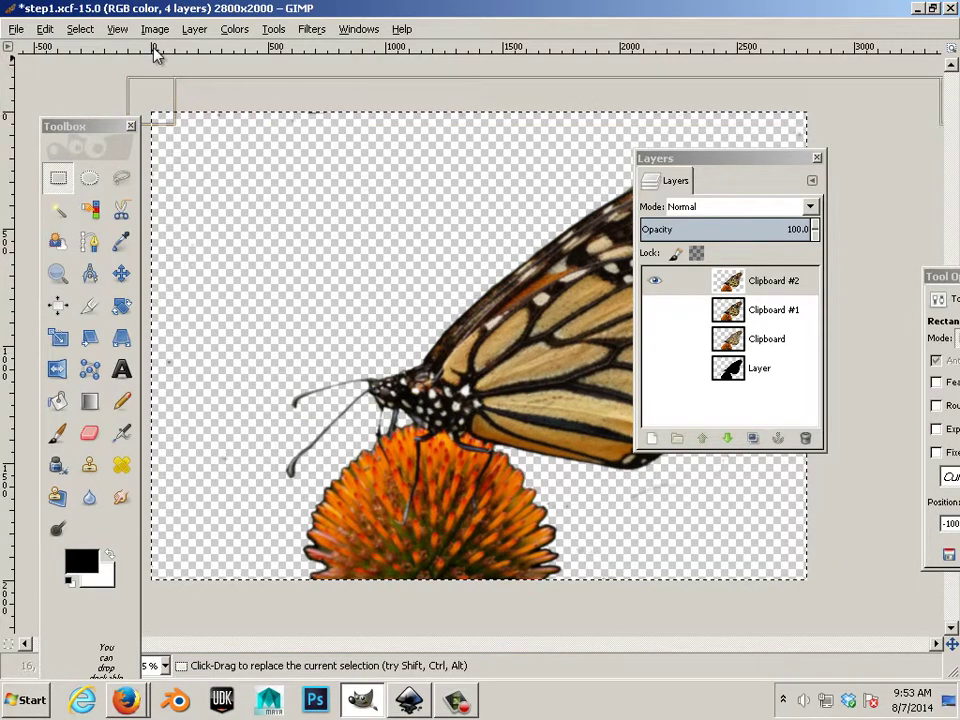
pyautogui.click(233, 30)
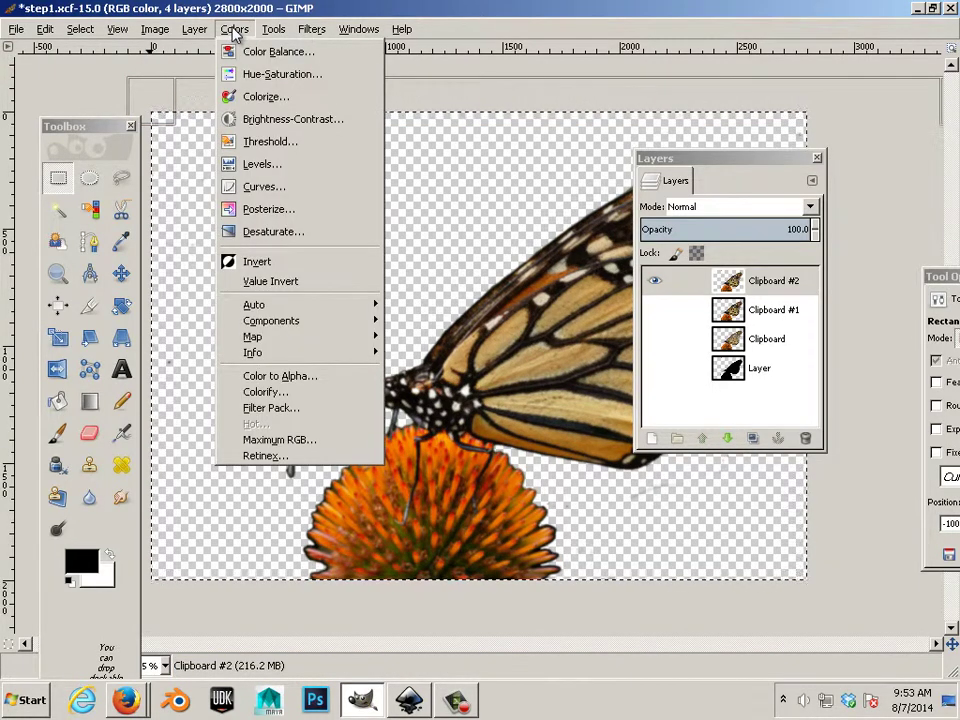
# Step: Posterize the butterfly image in GIMP to 2 levels and zoom out to see it whole
pyautogui.click(297, 209)
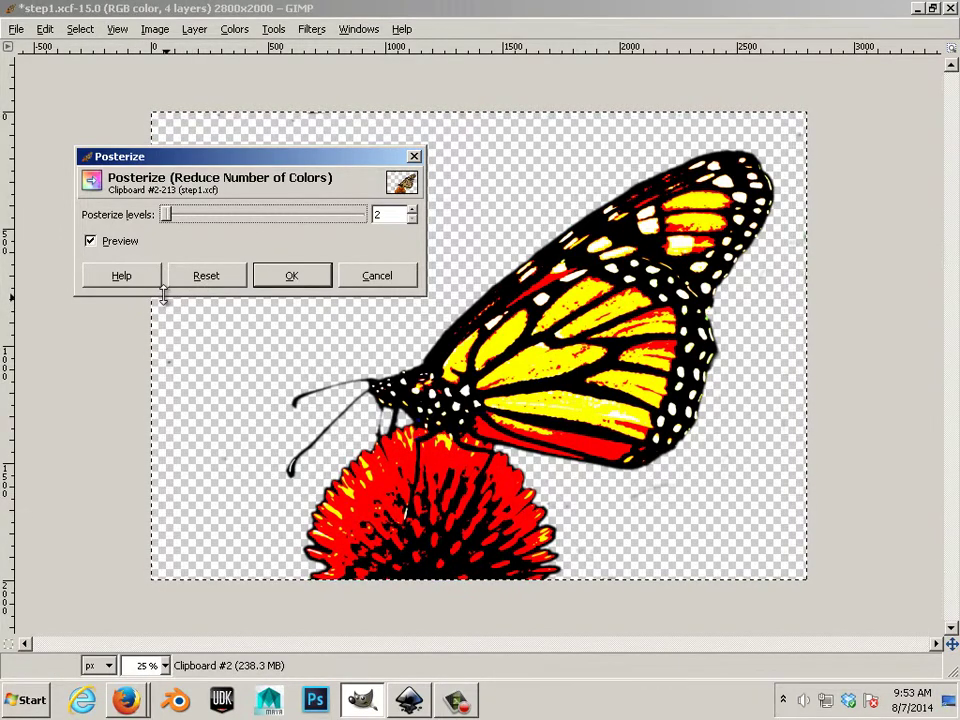
pyautogui.click(292, 277)
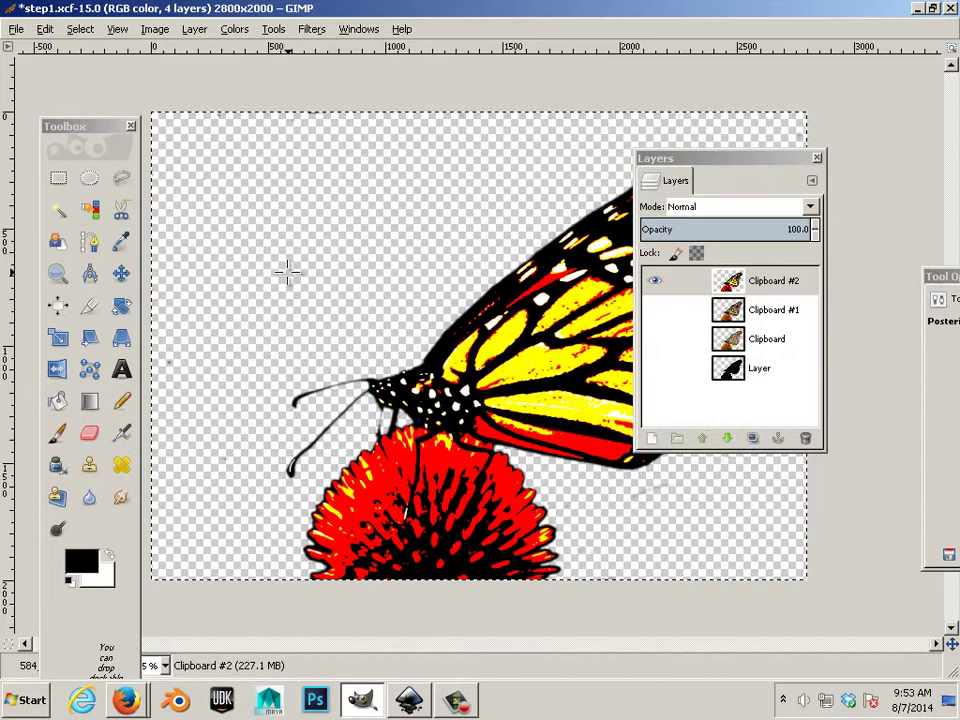
pyautogui.press('-')
pyautogui.press('-')
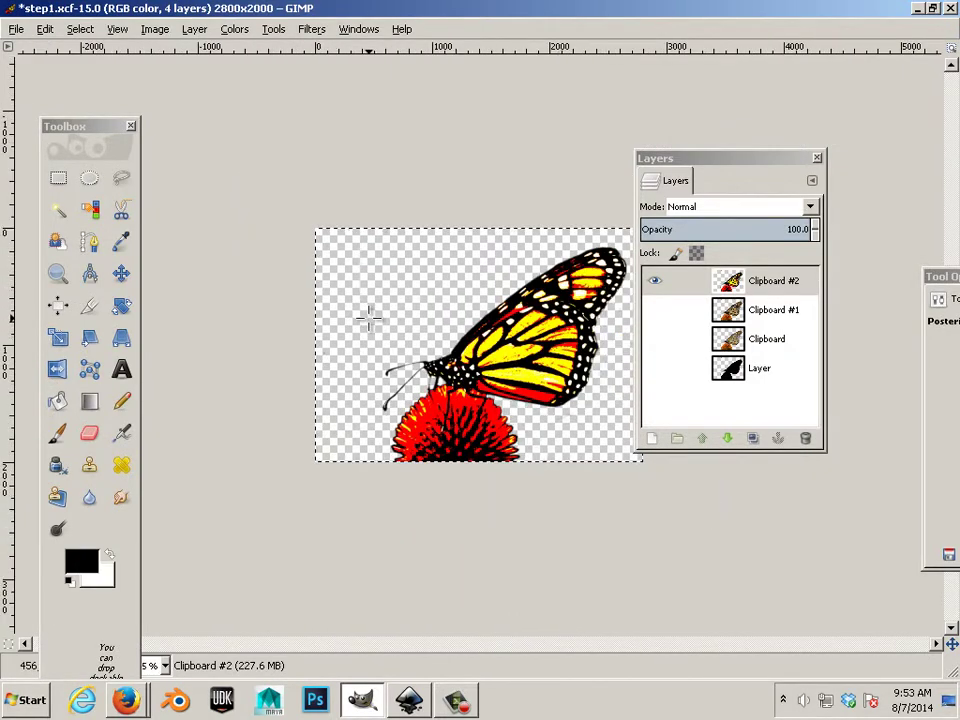
# Step: Select the whole image, Copy Visible to the clipboard, and return to Inkscape
pyautogui.press('r')
pyautogui.moveTo(192, 183); pyautogui.dragTo(819, 573)
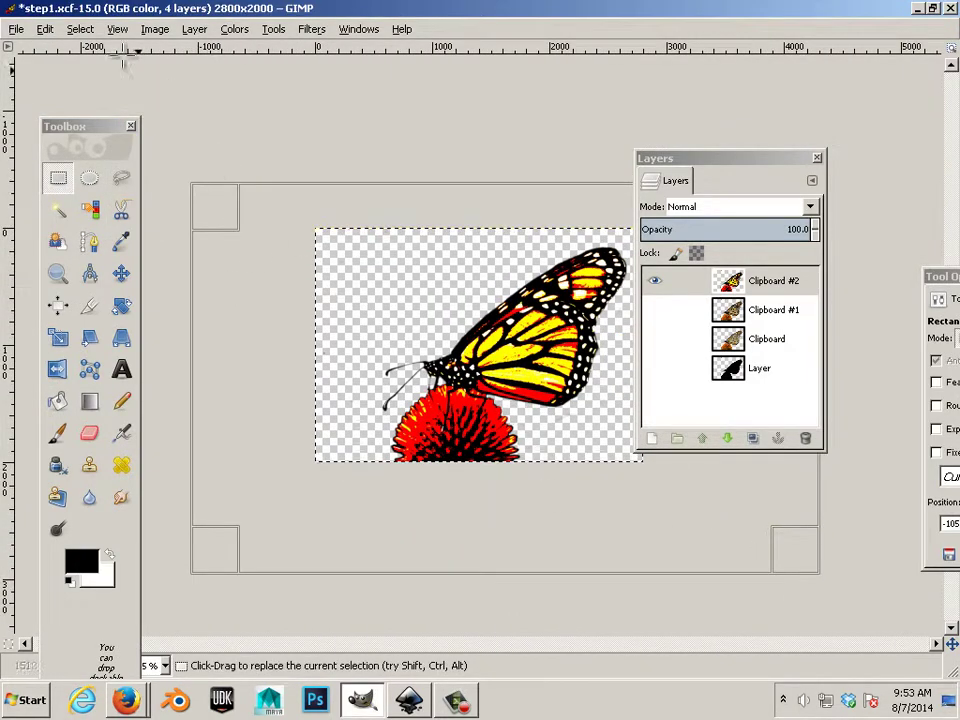
pyautogui.click(45, 29)
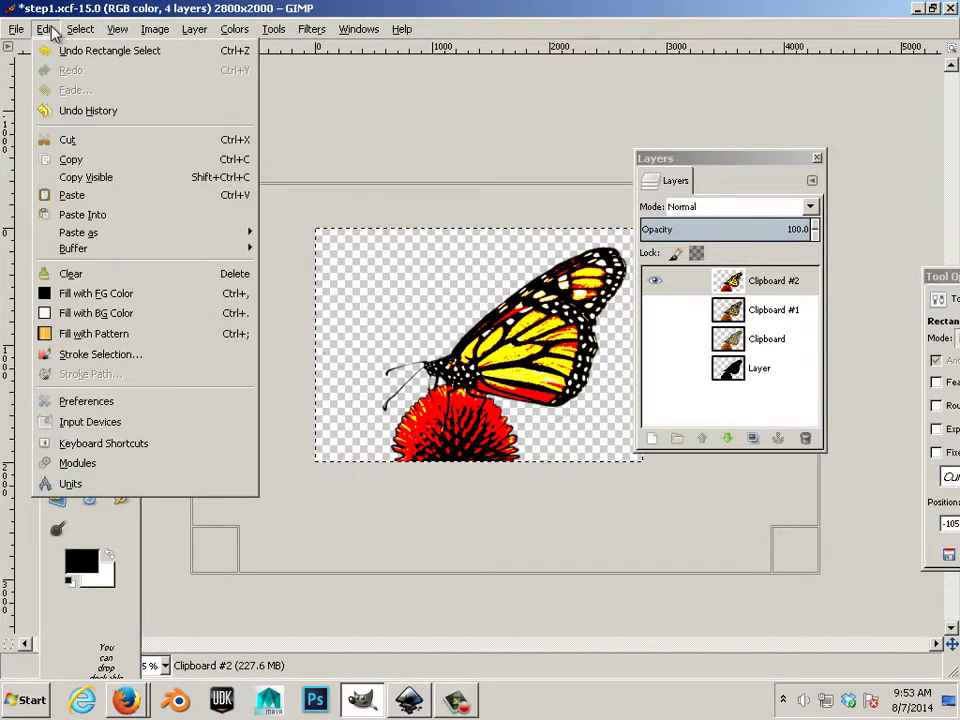
pyautogui.click(100, 180)
pyautogui.hotkey('alt', 'Tab')
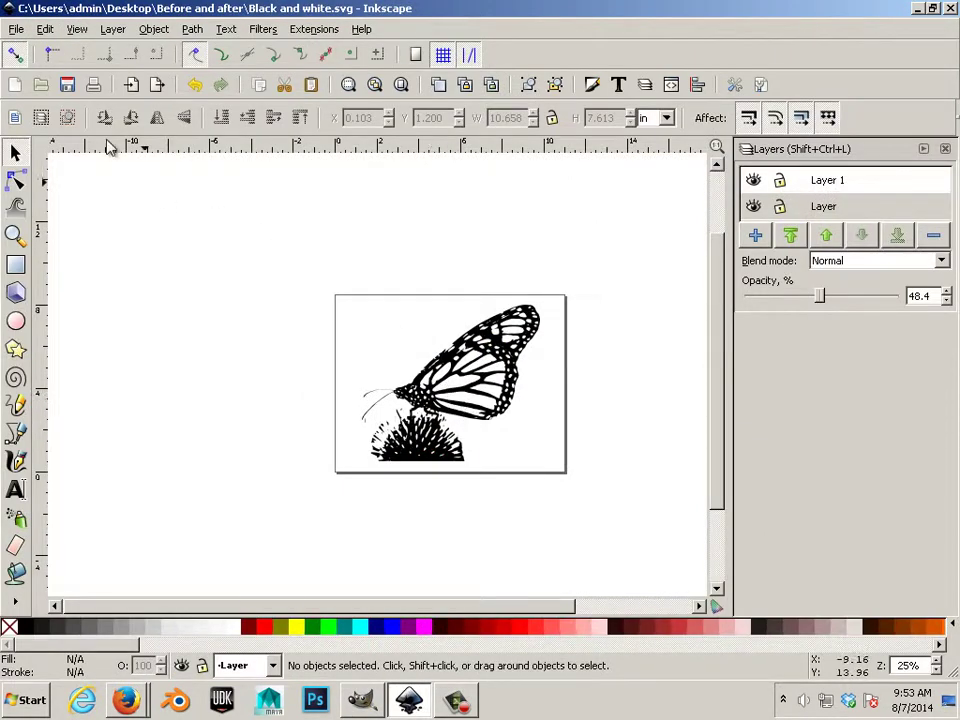
pyautogui.click(45, 29)
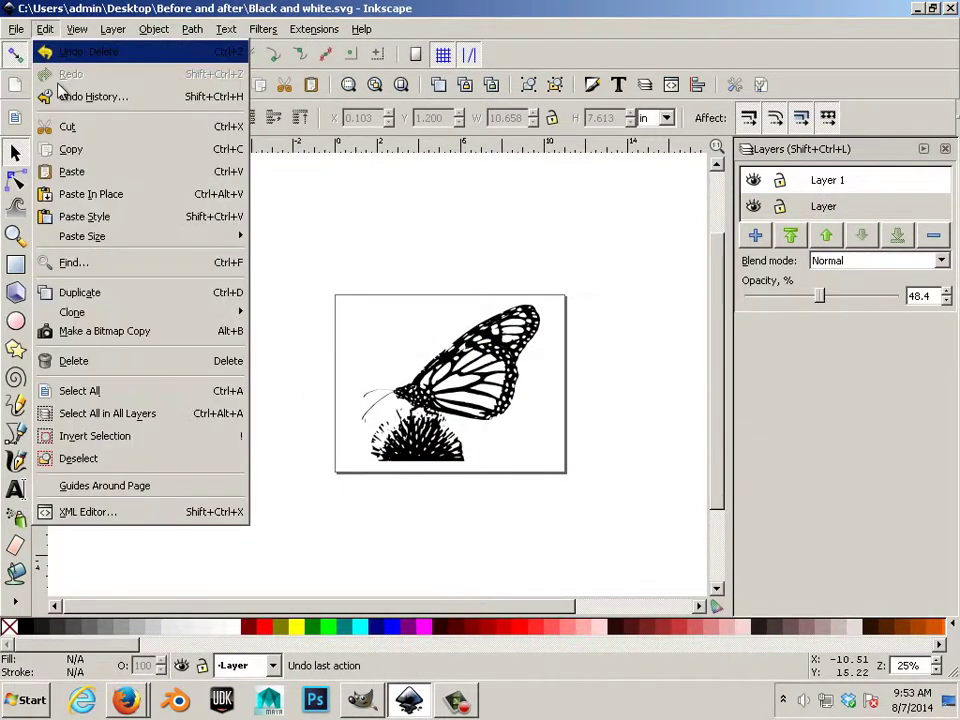
pyautogui.click(90, 177)
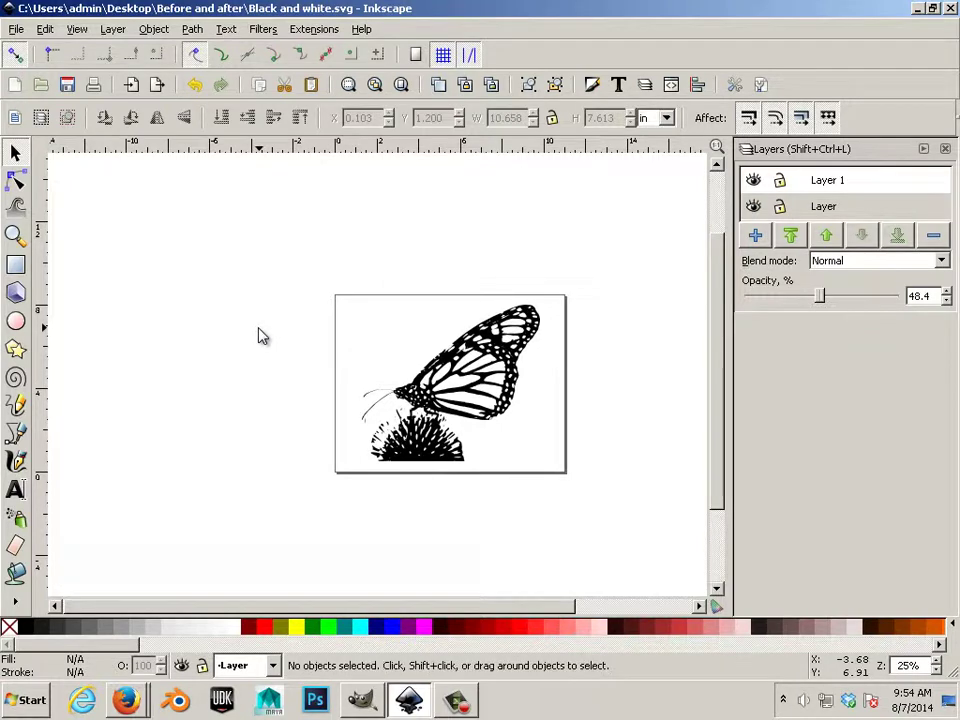
pyautogui.scroll(-2, 258, 335)
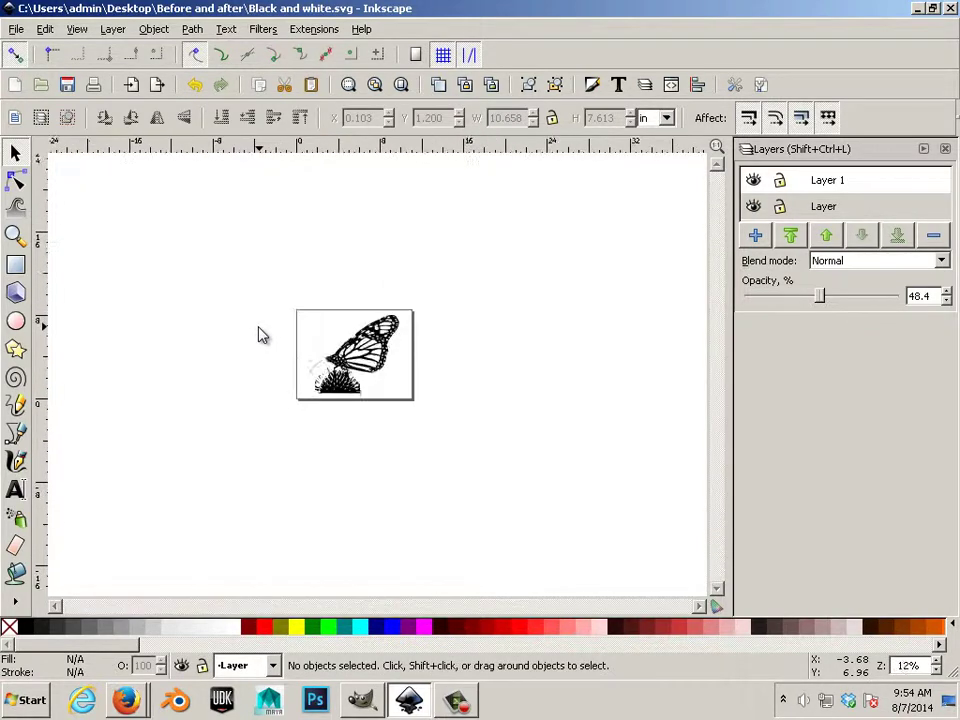
pyautogui.scroll(1, 258, 335)
pyautogui.click(368, 706)
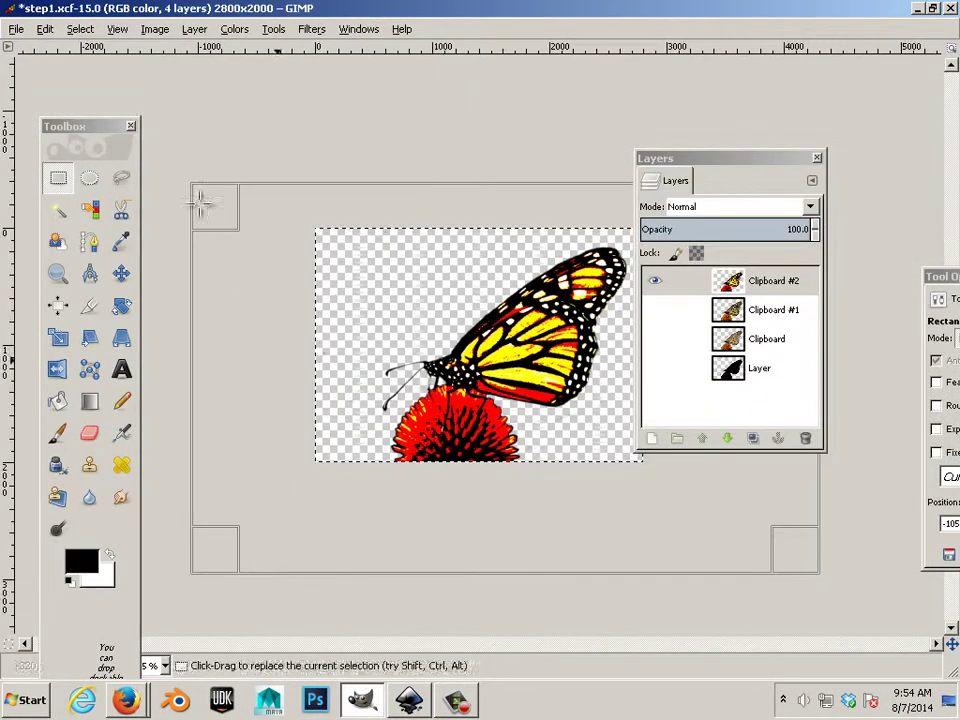
pyautogui.click(45, 29)
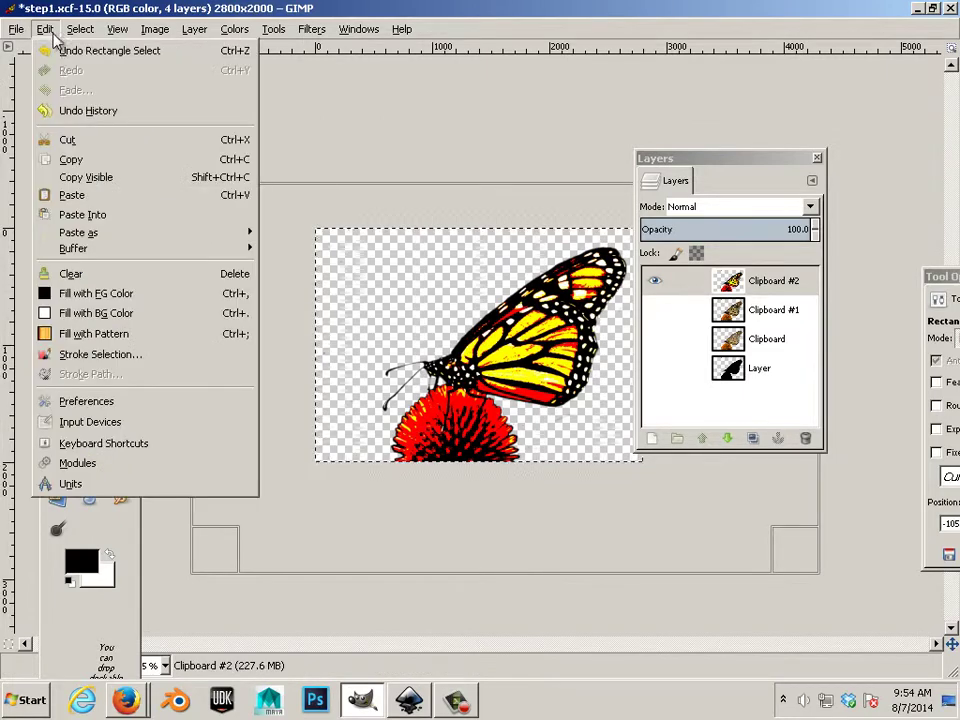
pyautogui.click(100, 177)
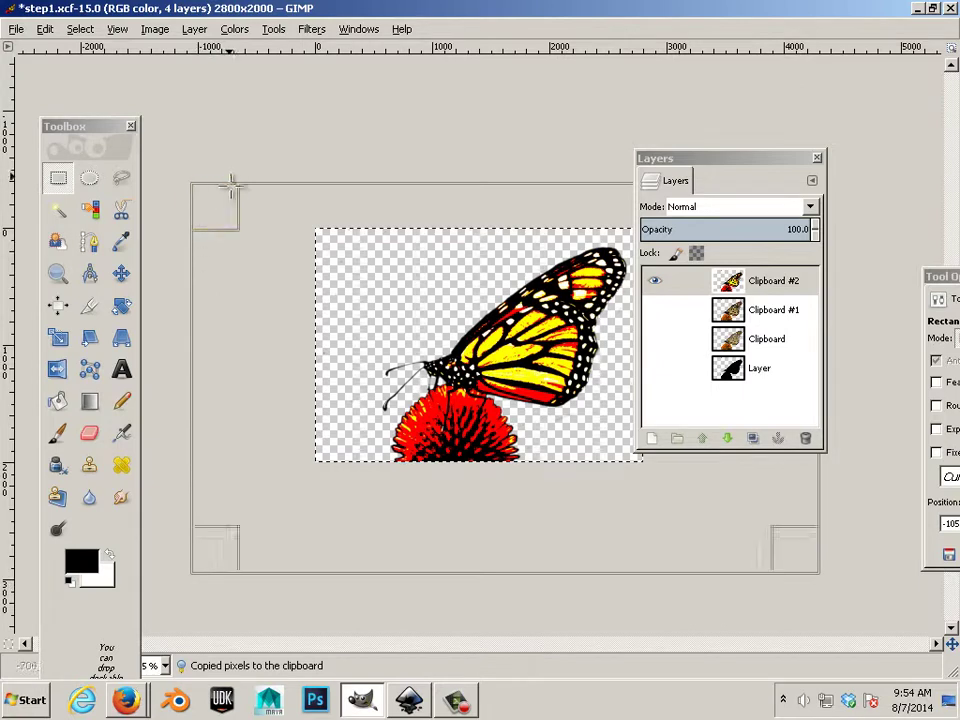
pyautogui.click(413, 704)
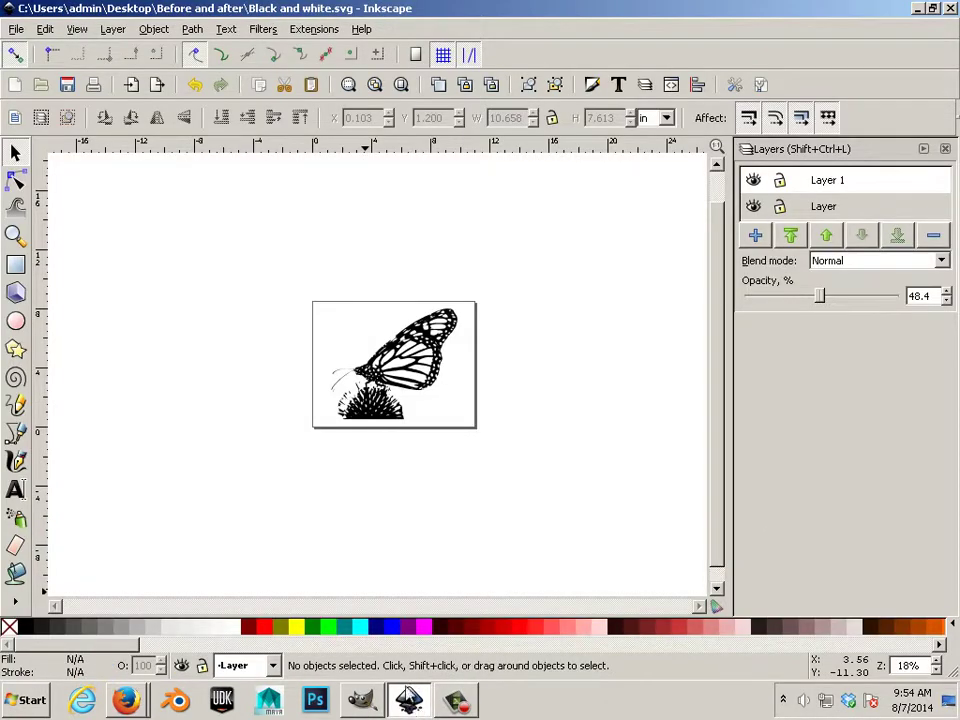
pyautogui.click(45, 29)
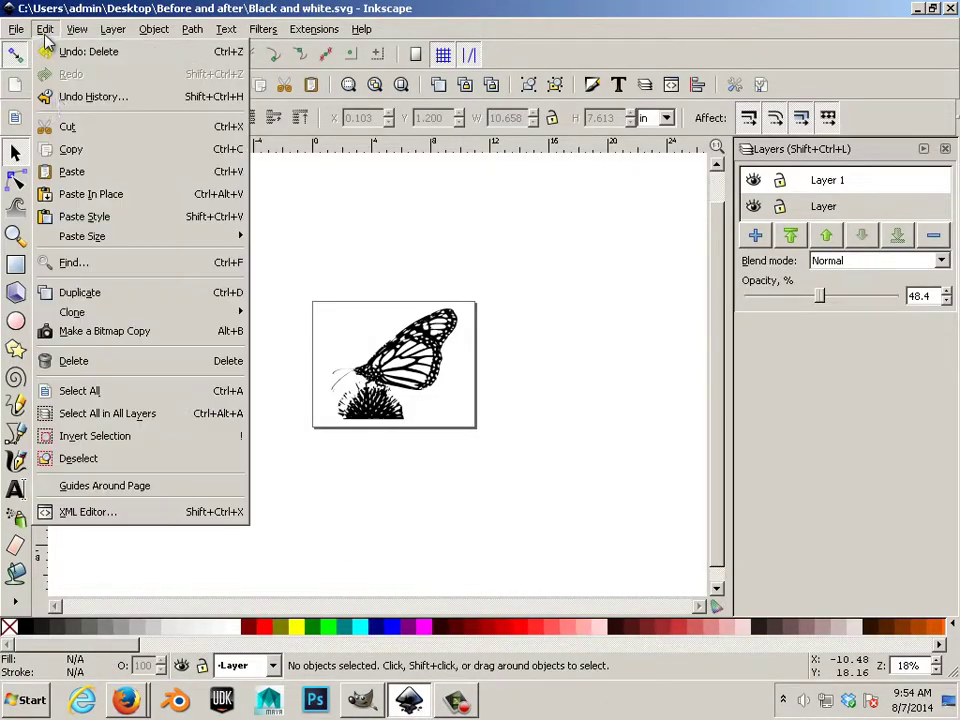
pyautogui.click(74, 172)
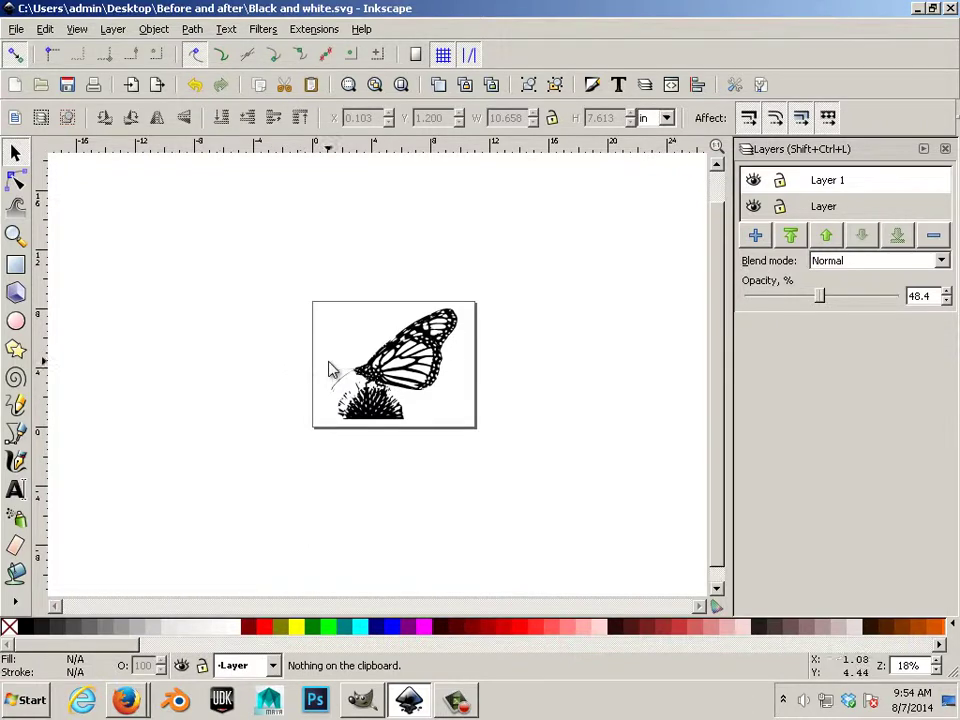
pyautogui.scroll(-2, 330, 369)
pyautogui.scroll(3, 333, 371)
pyautogui.scroll(-2, 337, 374)
pyautogui.scroll(3, 338, 375)
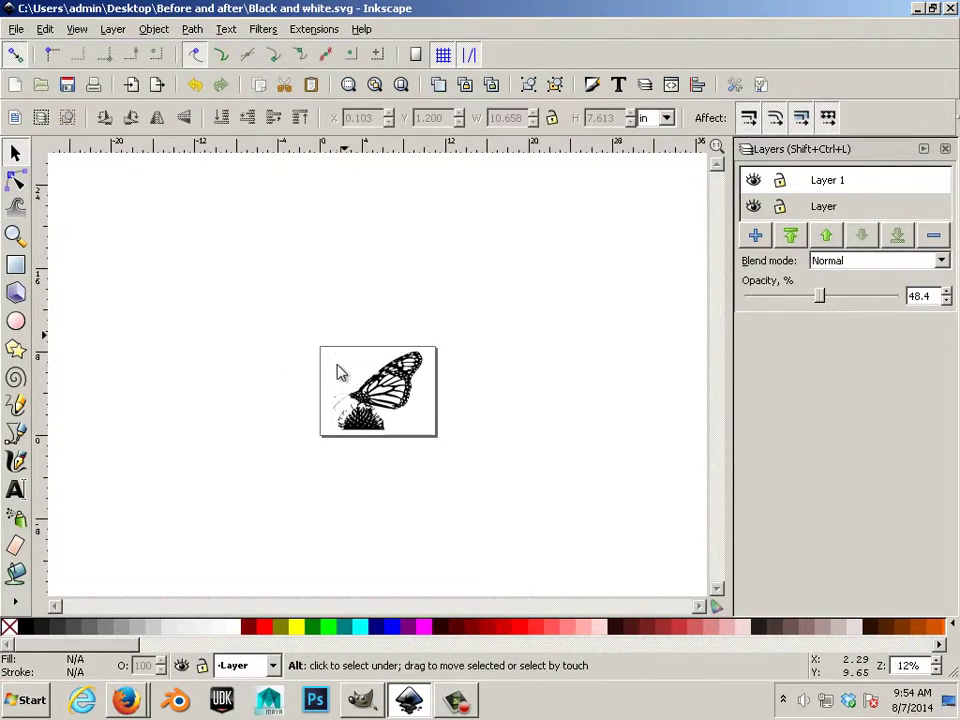
# Step: Start a PNG export in GIMP and open the Before and after folder
pyautogui.click(362, 703)
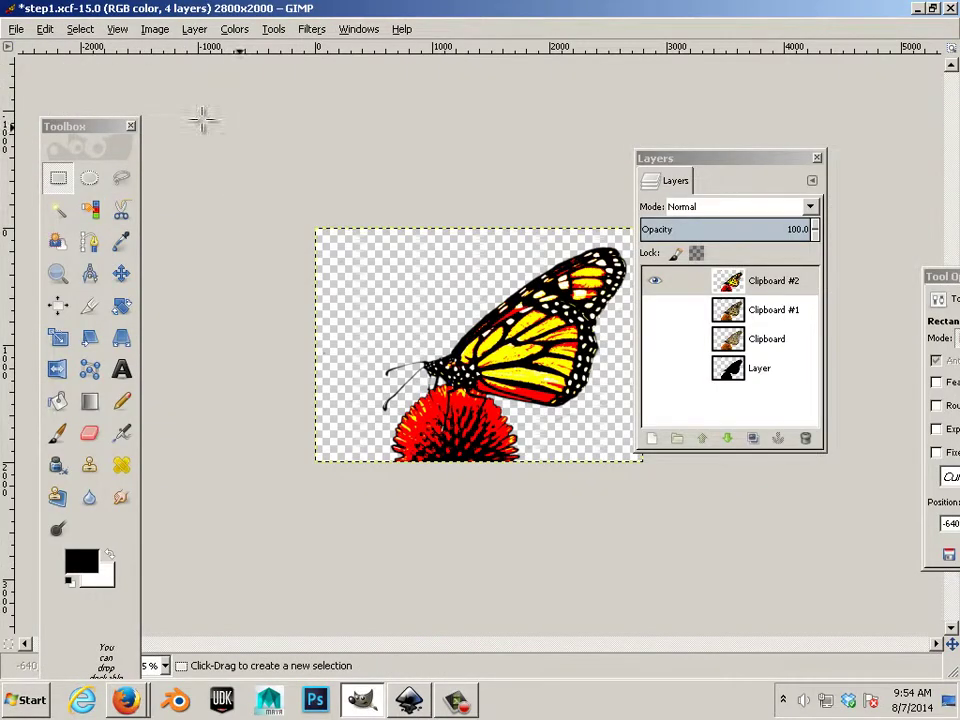
pyautogui.click(16, 29)
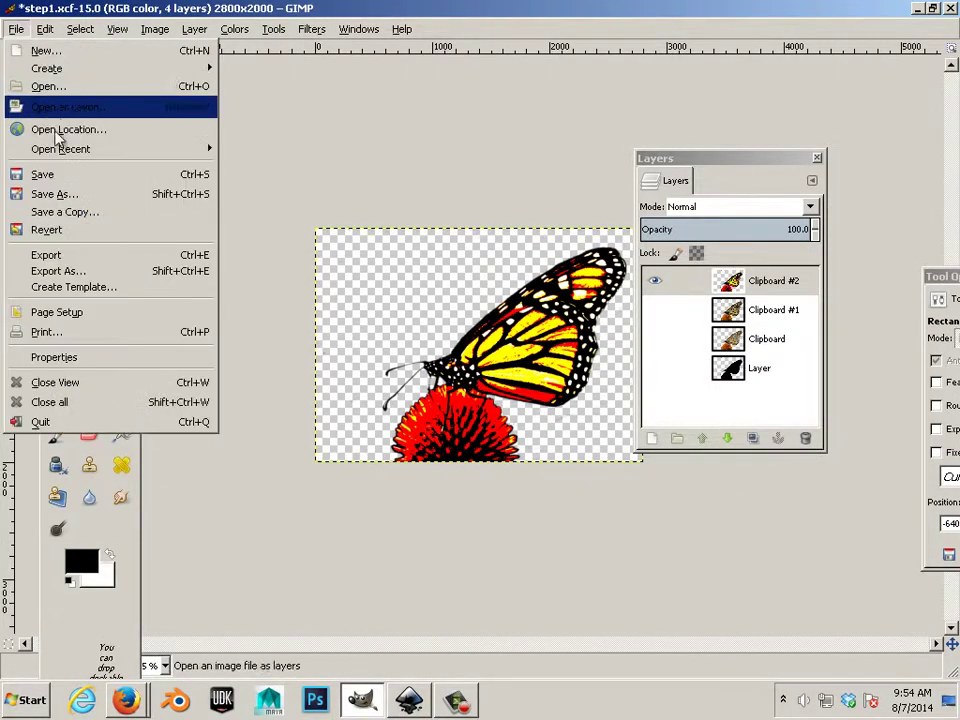
pyautogui.click(70, 196)
pyautogui.click(652, 460)
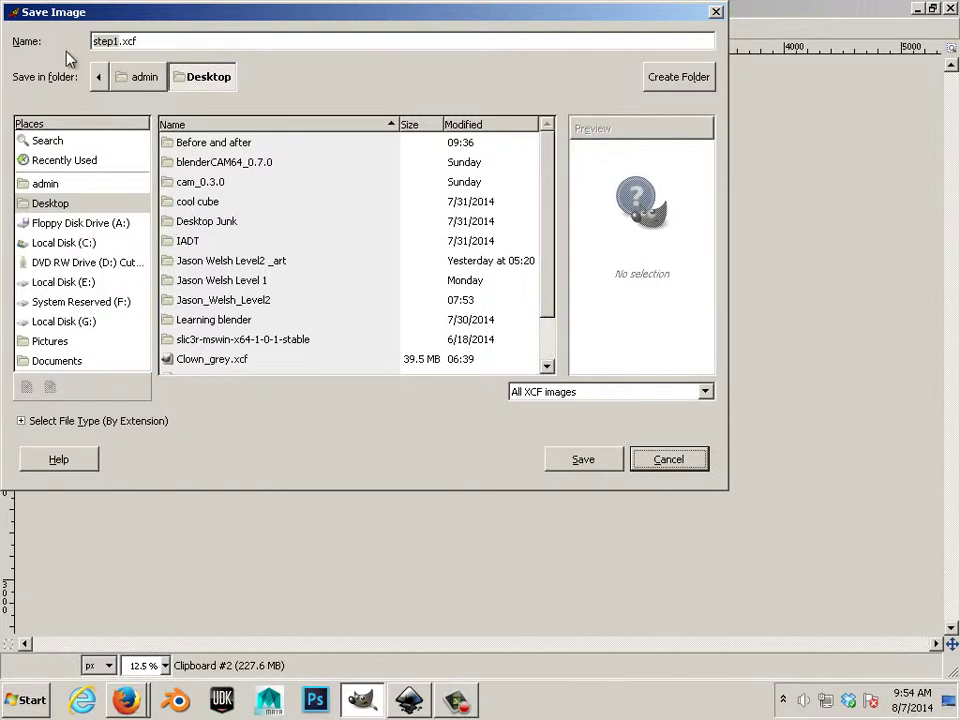
pyautogui.click(645, 458)
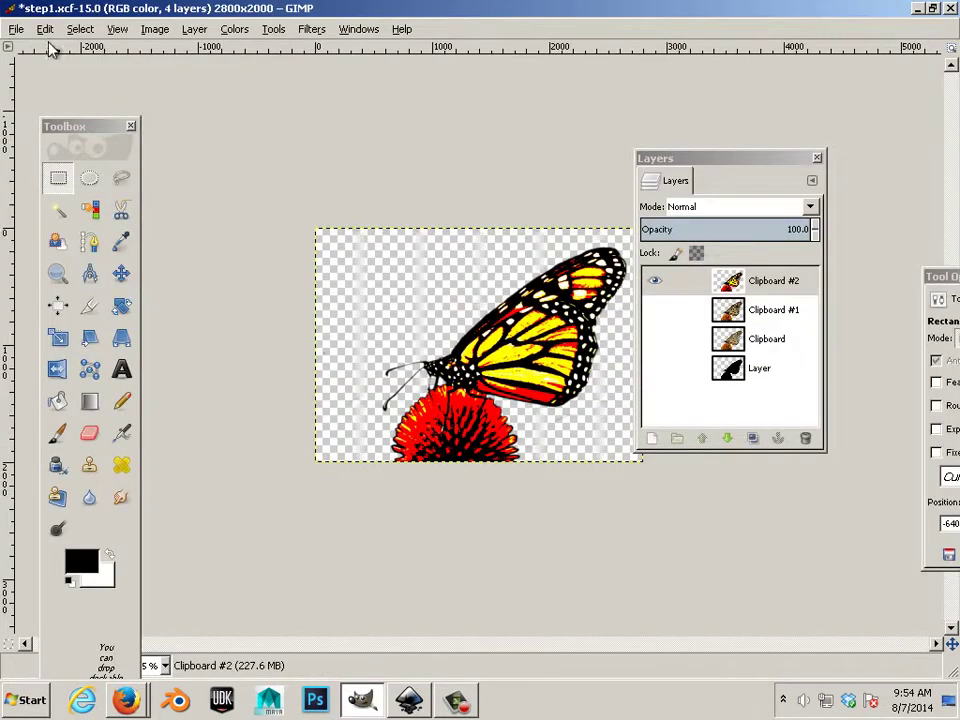
pyautogui.click(17, 30)
pyautogui.click(92, 270)
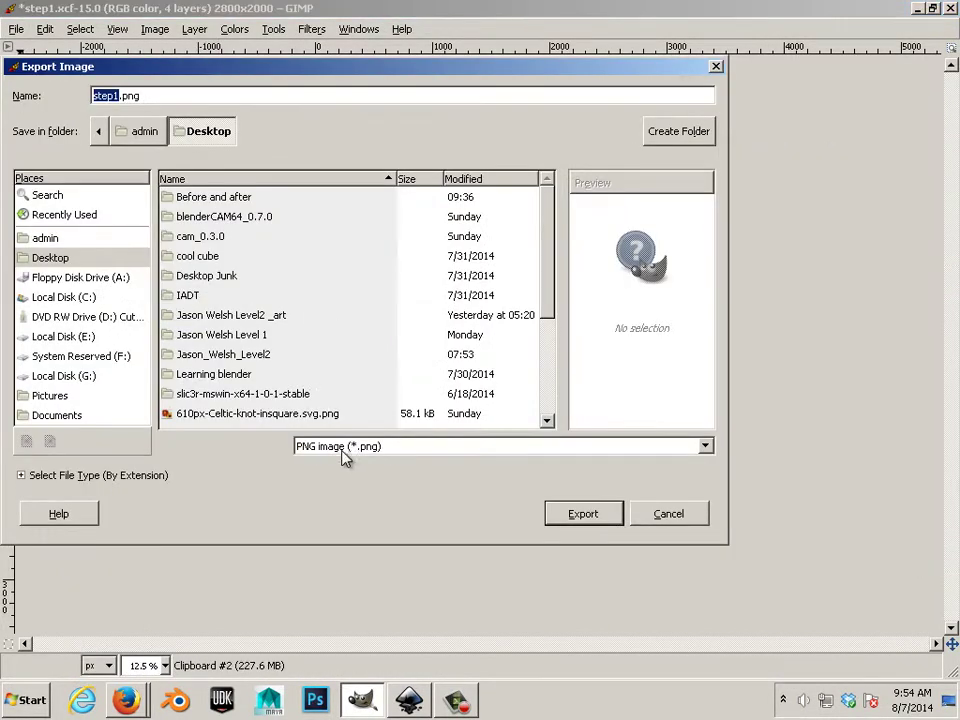
pyautogui.click(195, 199)
pyautogui.doubleClick(208, 206)
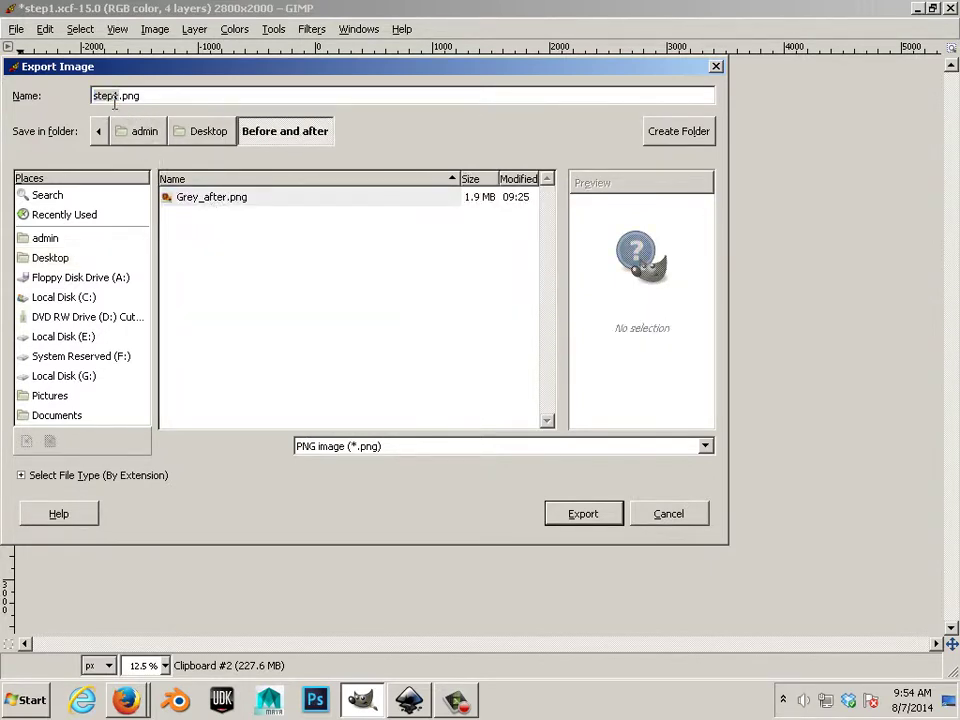
# Step: Name the file 3color.png and export it with the default PNG options
pyautogui.write('3color')
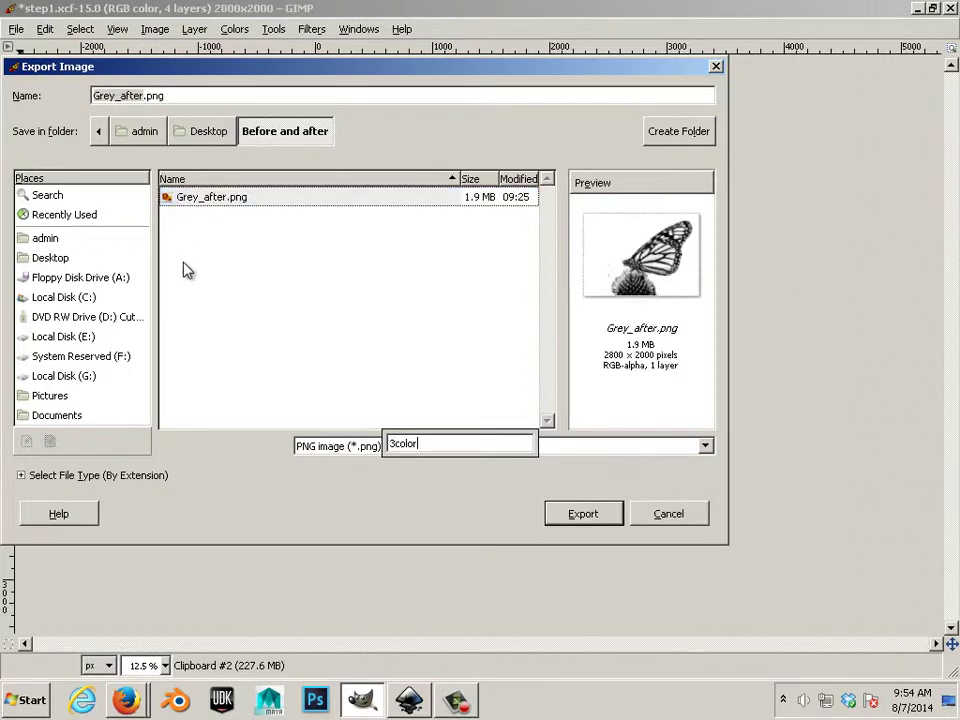
pyautogui.click(348, 364)
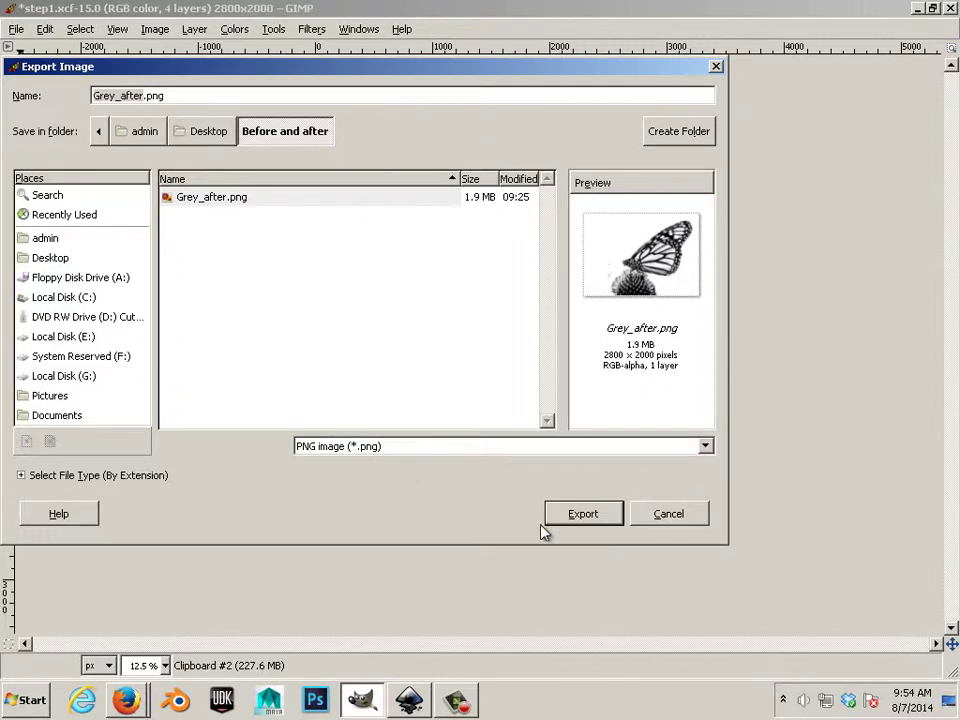
pyautogui.tripleClick(138, 96)
pyautogui.click(141, 95)
pyautogui.hotkey('shift', 'Home')
pyautogui.write('3')
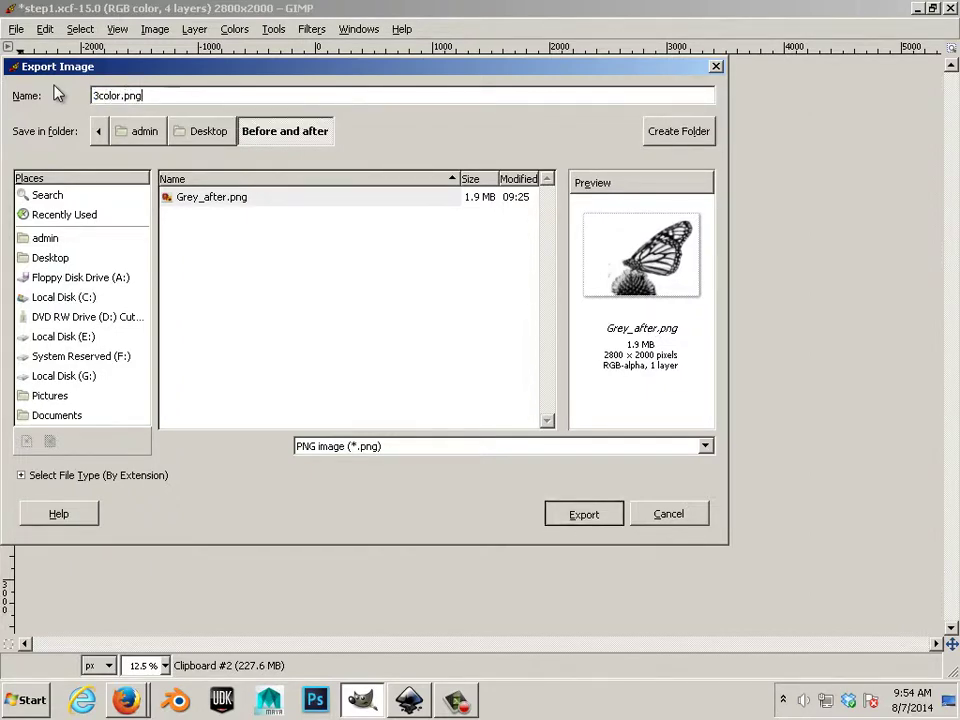
pyautogui.press('Return')
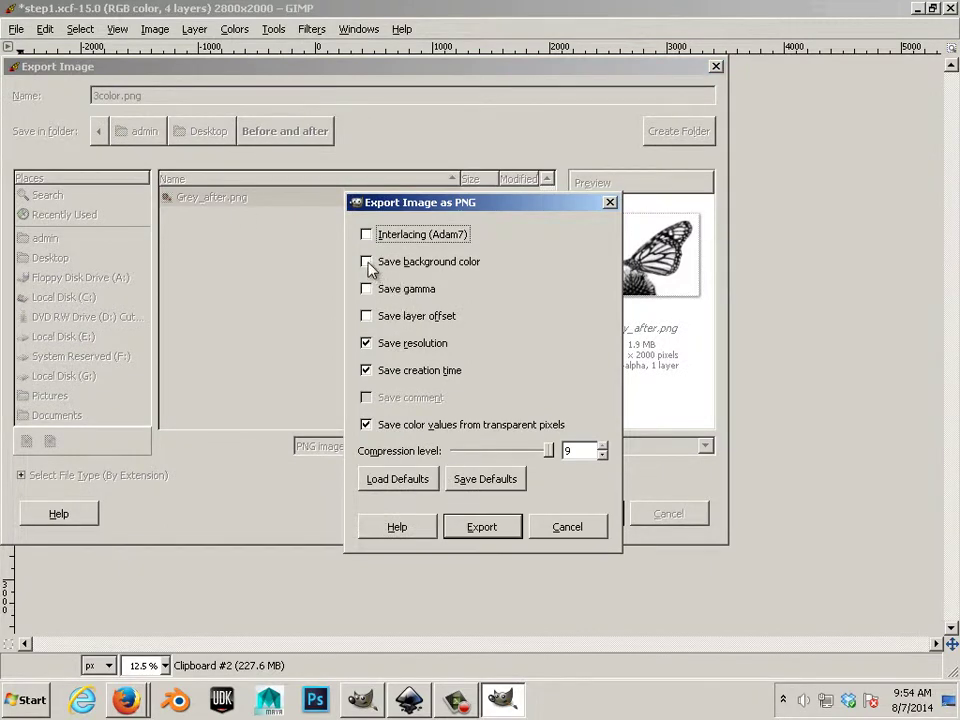
pyautogui.click(481, 527)
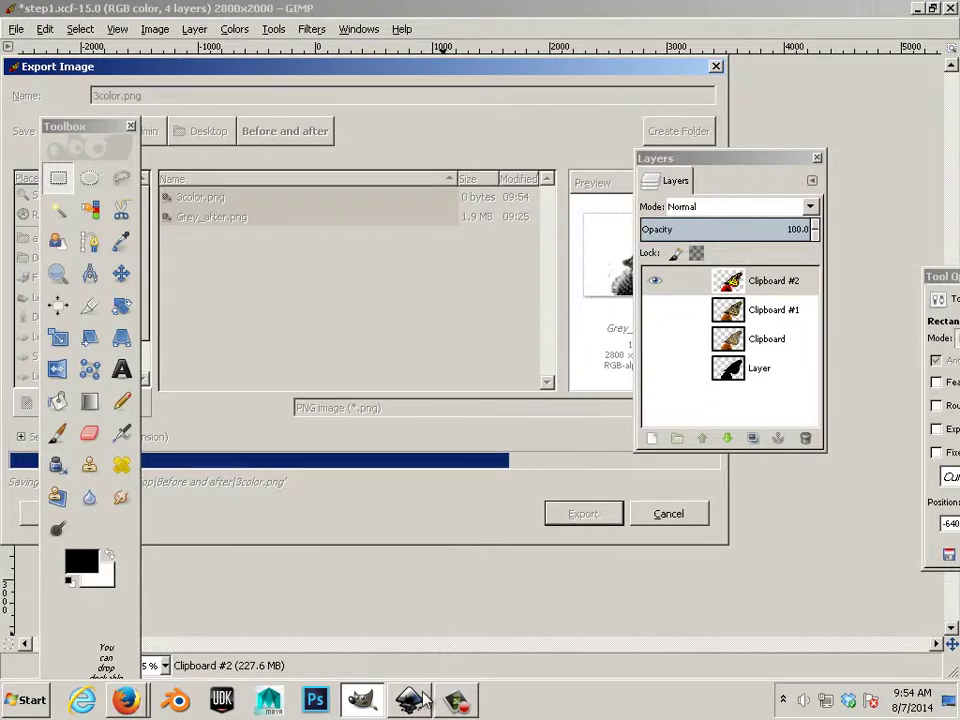
# Step: Import 3color.png from the Before and after folder into the Inkscape drawing
pyautogui.click(457, 703)
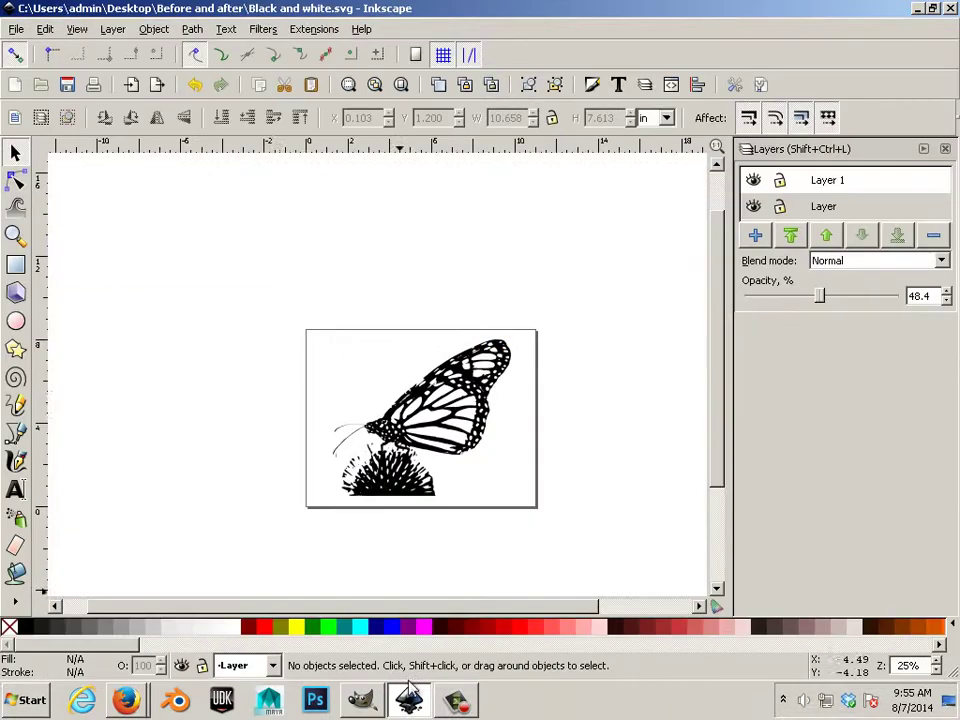
pyautogui.click(17, 30)
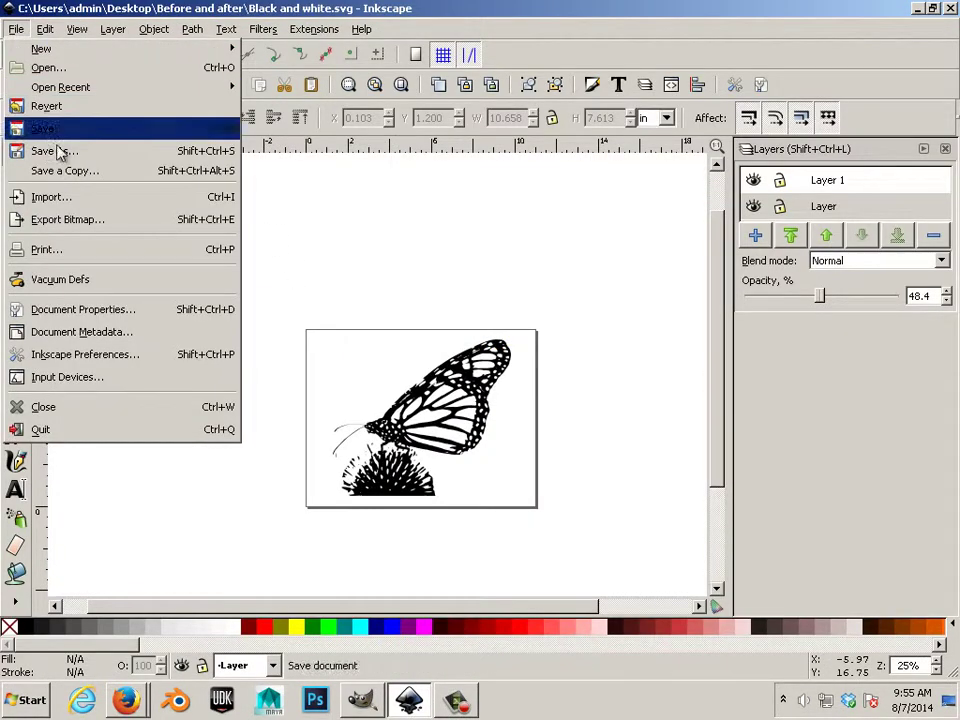
pyautogui.click(73, 197)
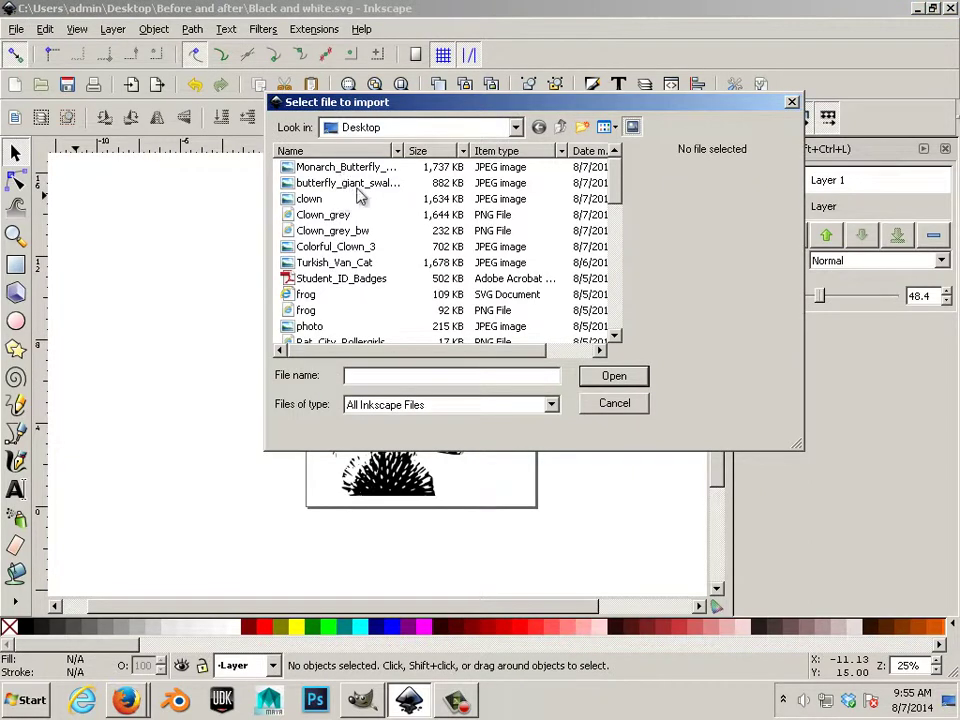
pyautogui.click(332, 230)
pyautogui.scroll(-8, 340, 262)
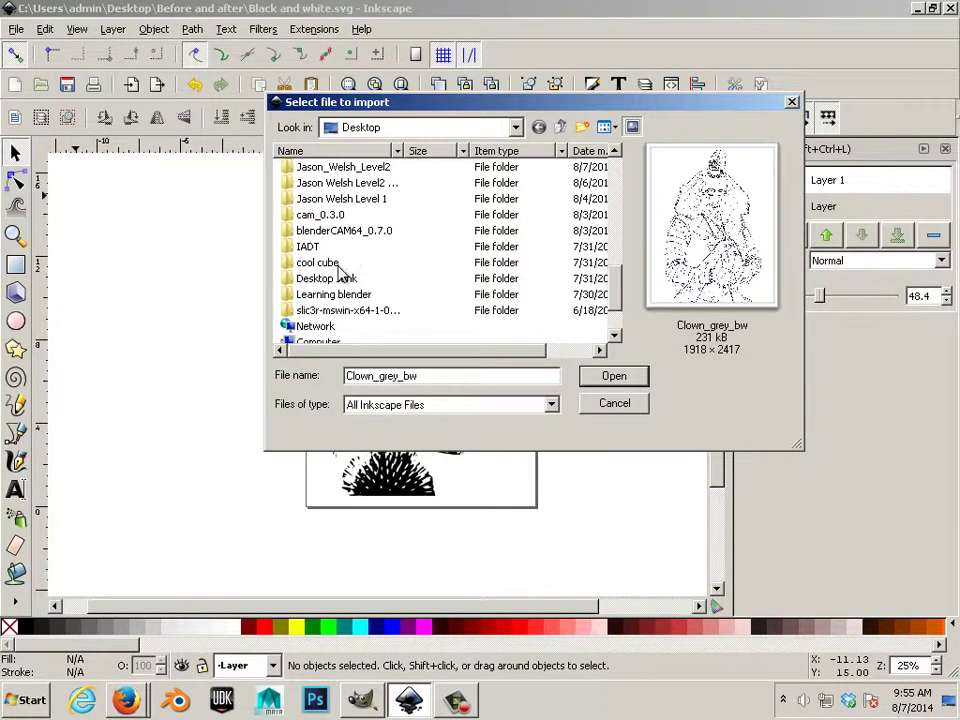
pyautogui.scroll(-2, 350, 316)
pyautogui.scroll(3, 350, 316)
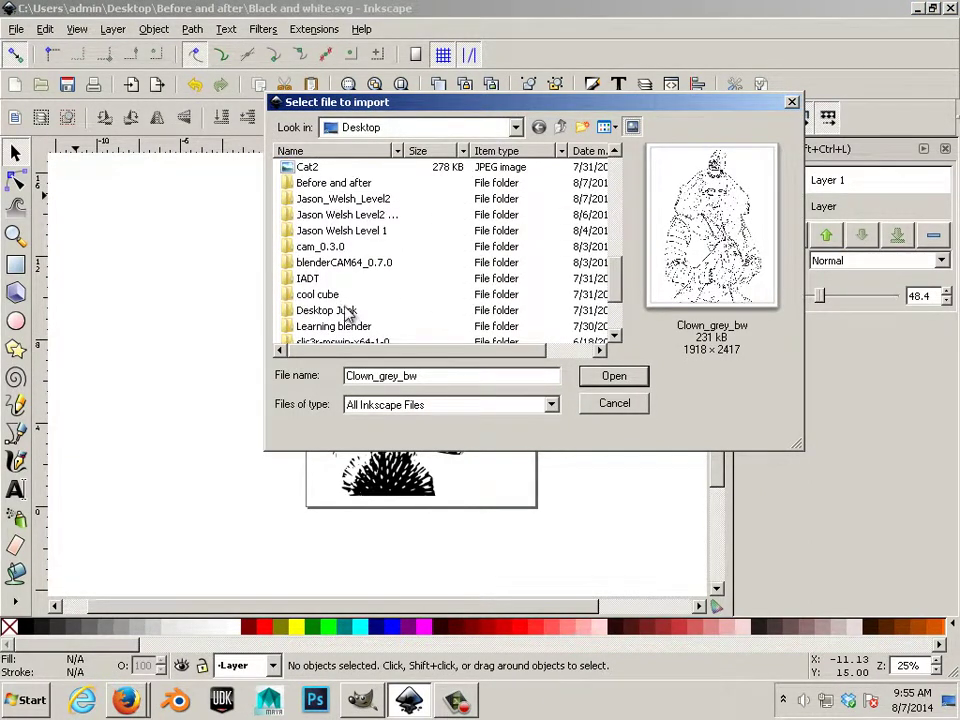
pyautogui.doubleClick(330, 183)
pyautogui.doubleClick(322, 232)
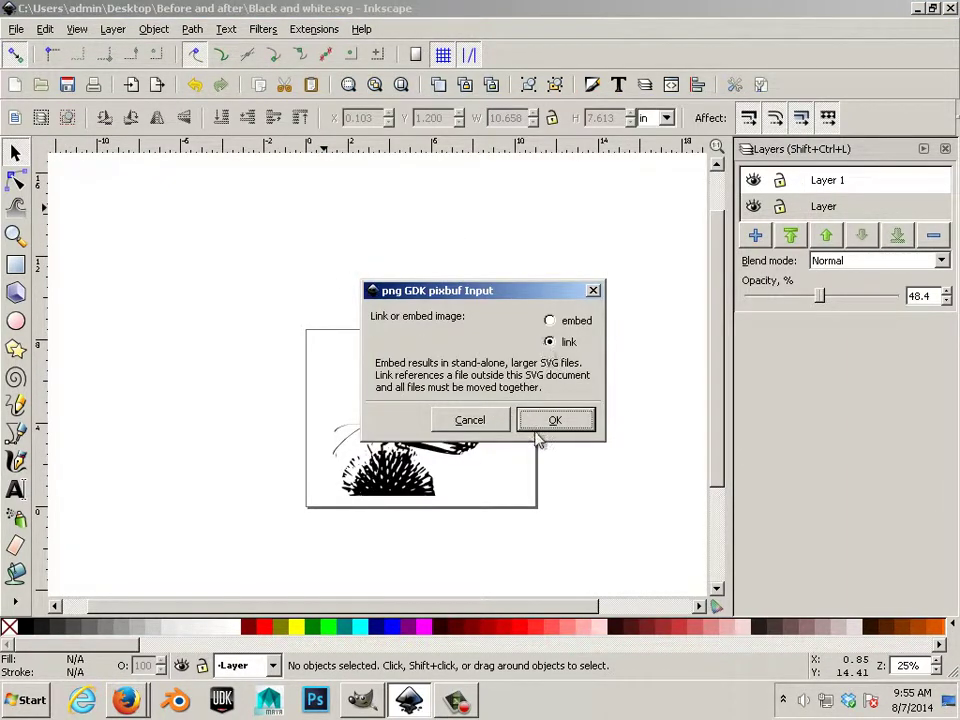
# Step: Link the imported image and move it left, clear of the black-and-white butterfly
pyautogui.click(555, 420)
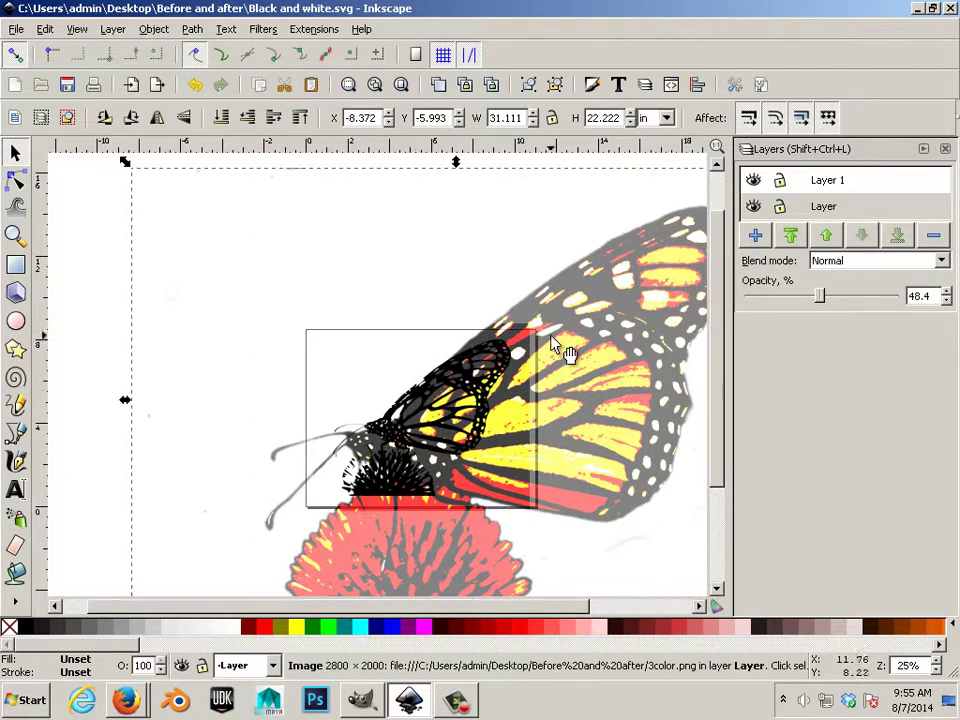
pyautogui.scroll(-2, 552, 341)
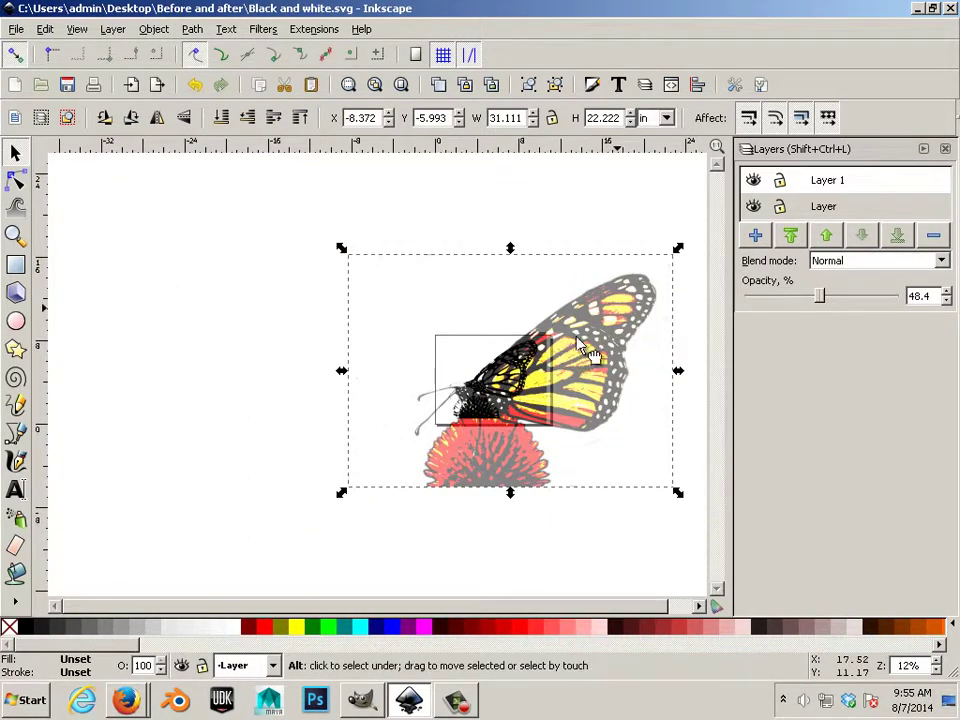
pyautogui.moveTo(588, 352); pyautogui.dragTo(338, 301)
# Step: Set the colour butterfly's layer to 100% opacity and reselect the image
pyautogui.click(875, 208)
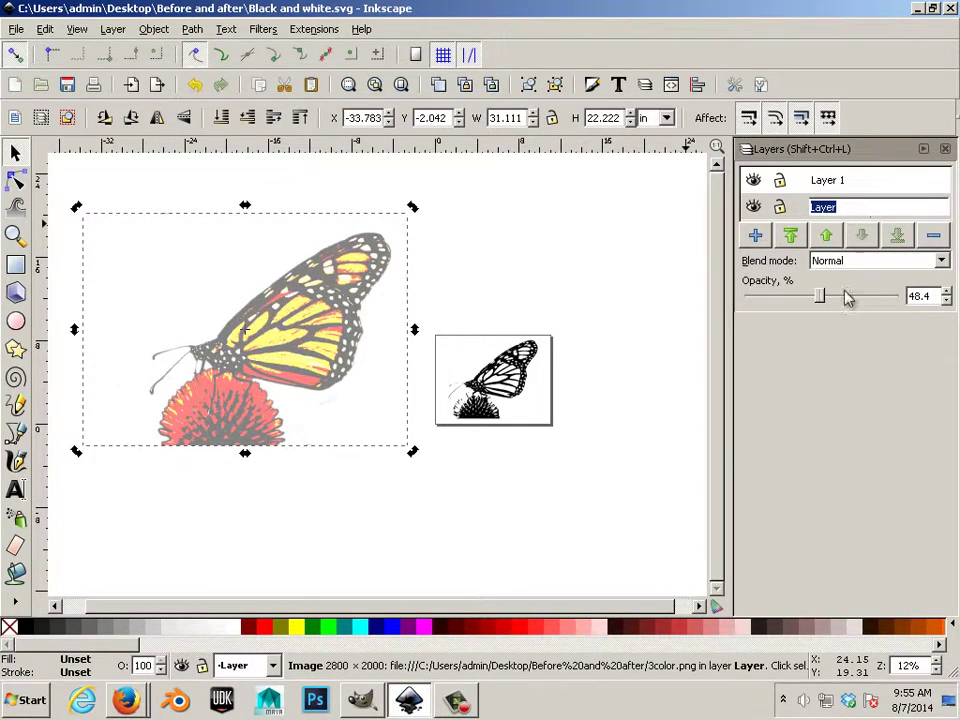
pyautogui.moveTo(820, 300); pyautogui.dragTo(896, 296)
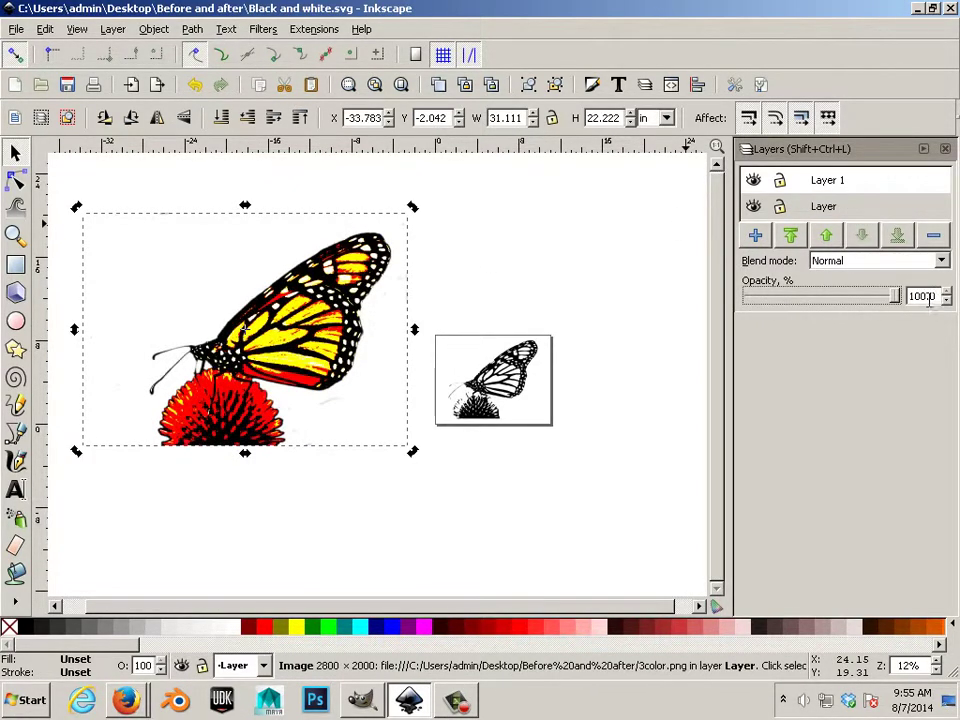
pyautogui.press('Escape')
pyautogui.hotkey('ctrl', 'Up')
pyautogui.hotkey('ctrl', 'Up')
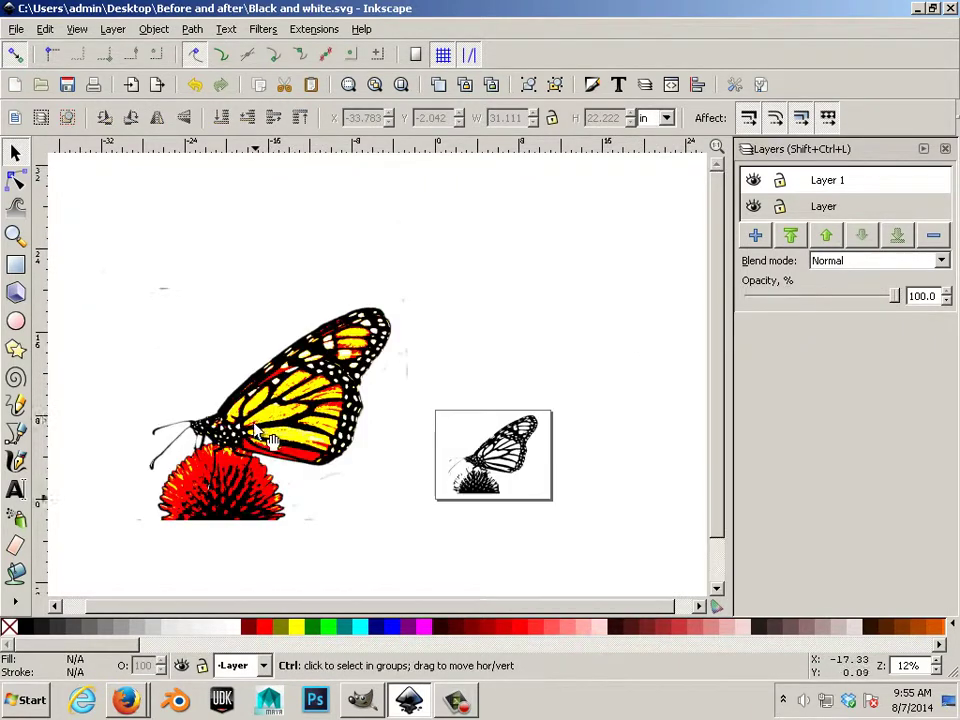
pyautogui.click(245, 315)
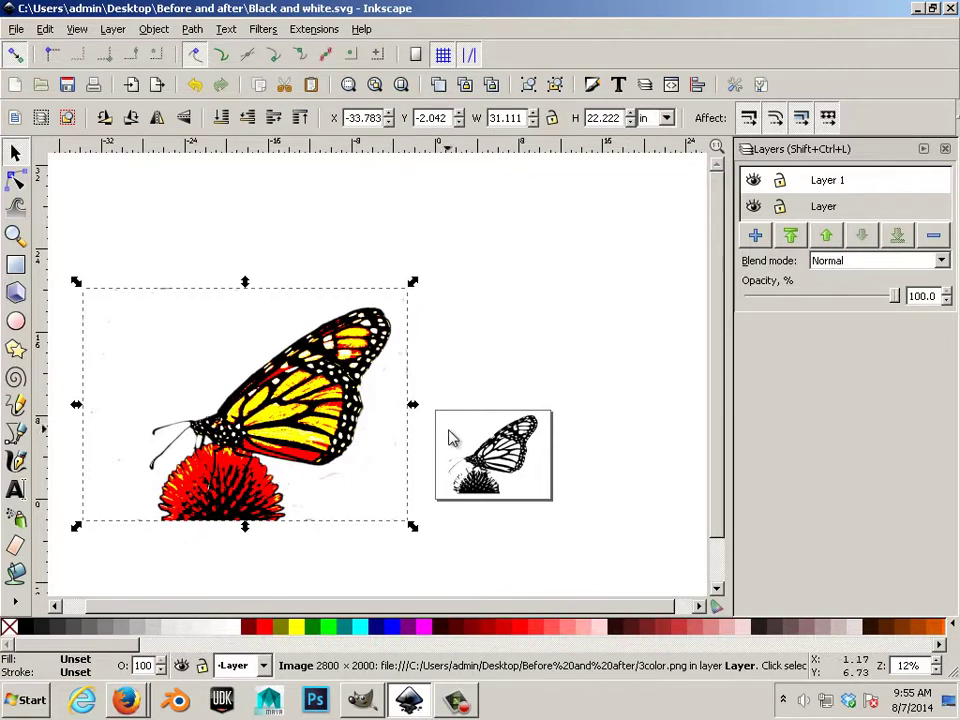
pyautogui.hotkey('ctrl', 'Up')
pyautogui.hotkey('ctrl', 'Up')
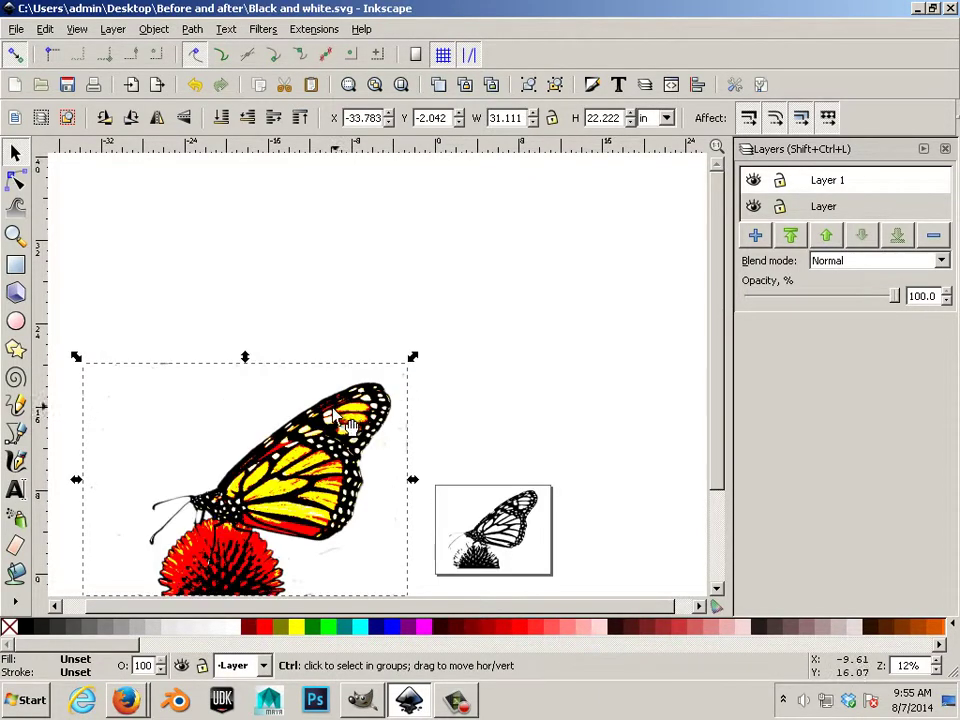
pyautogui.scroll(-1, 345, 432)
pyautogui.scroll(2, 345, 432)
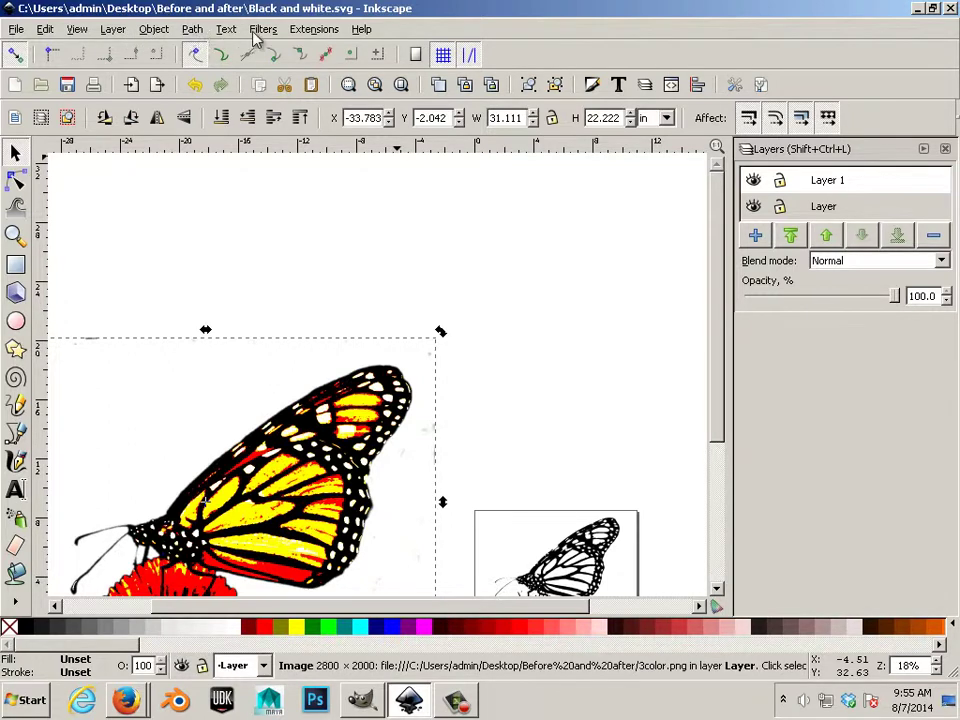
# Step: Trace the bitmap in Colors mode with 3 scans and Remove background ticked
pyautogui.click(192, 30)
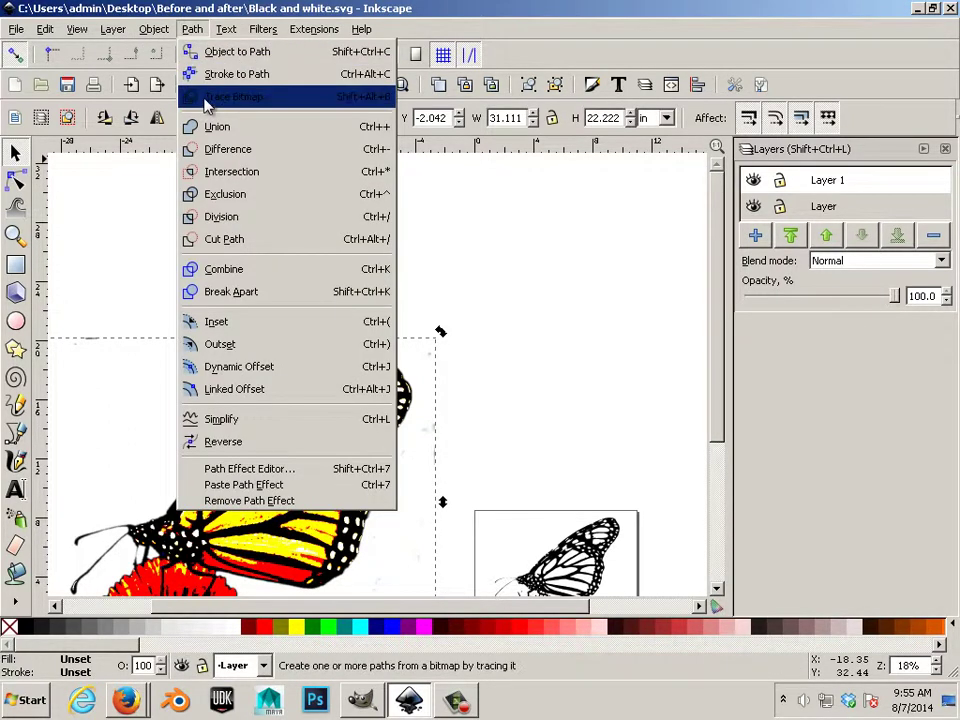
pyautogui.click(255, 97)
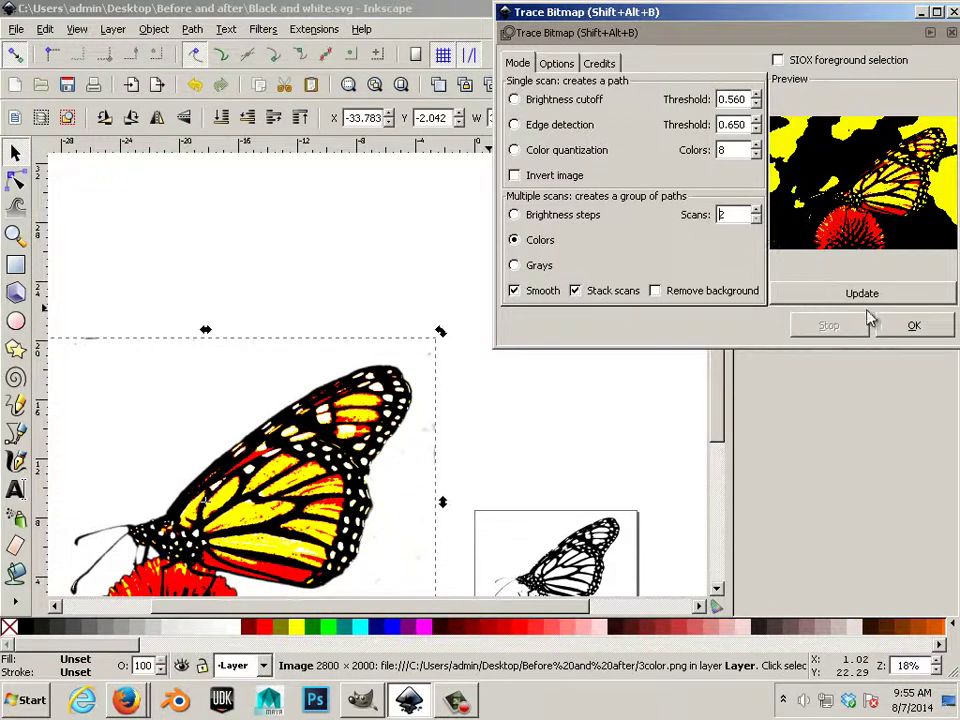
pyautogui.click(756, 211)
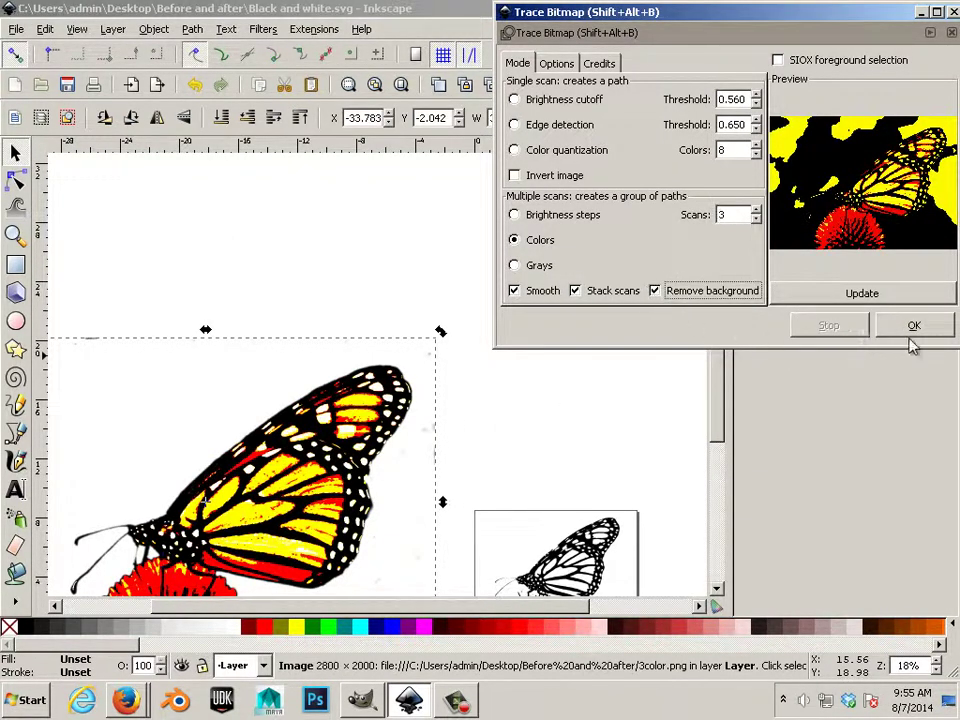
pyautogui.click(910, 330)
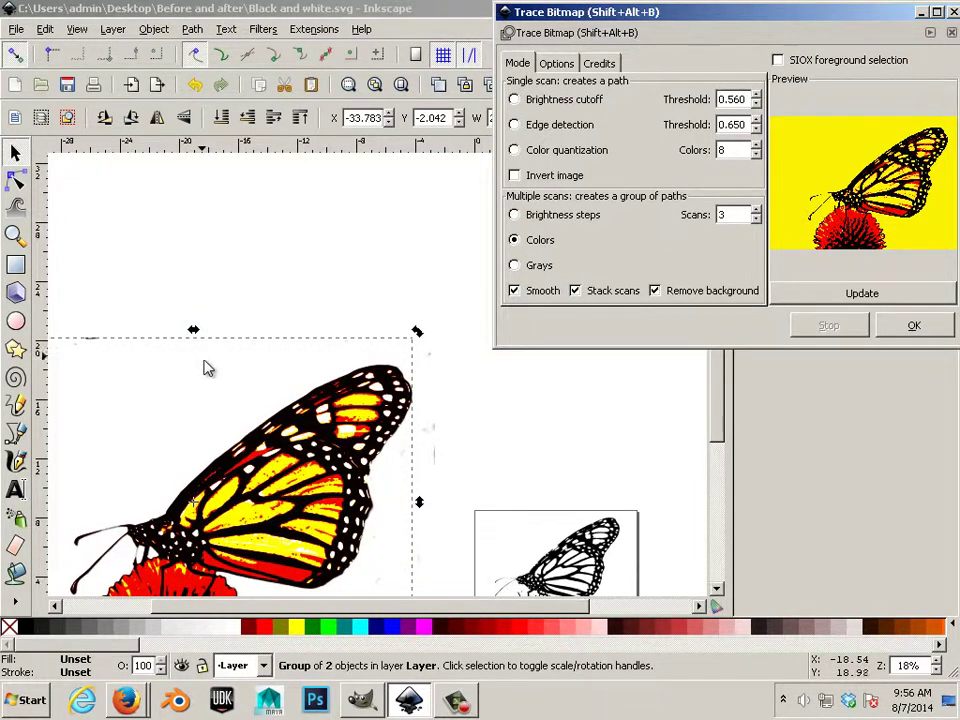
pyautogui.scroll(-3, 208, 369)
# Step: Move the 3-scan trace off the original bitmap and reselect the bitmap
pyautogui.click(314, 466)
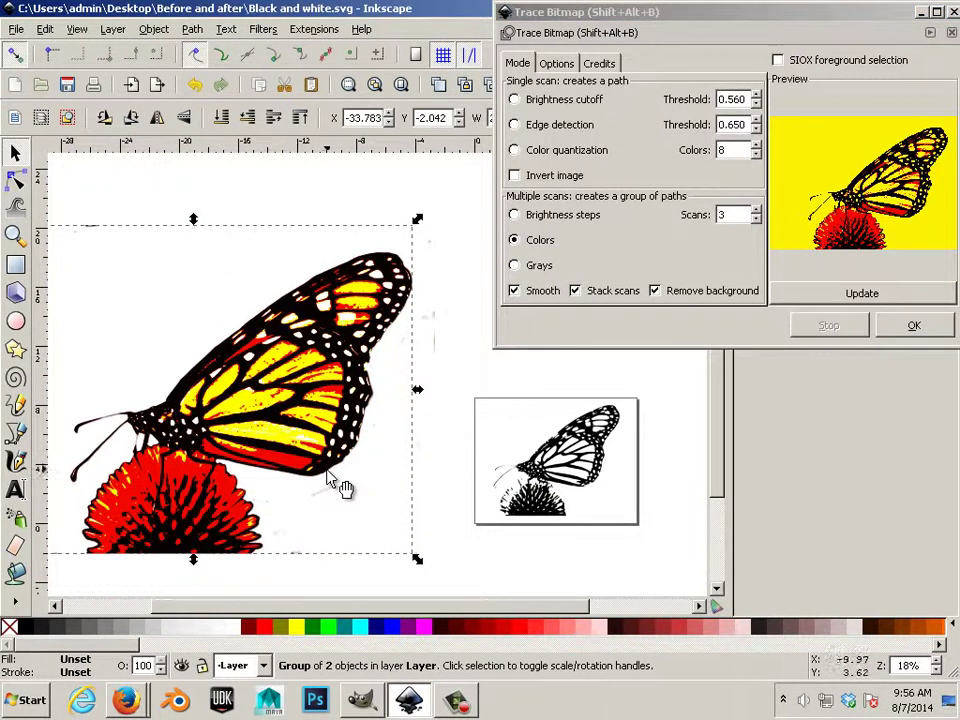
pyautogui.moveTo(328, 470)
pyautogui.mouseDown()
pyautogui.moveTo(210, 372)
pyautogui.moveTo(198, 350)
pyautogui.mouseUp()
pyautogui.scroll(-2, 198, 350)
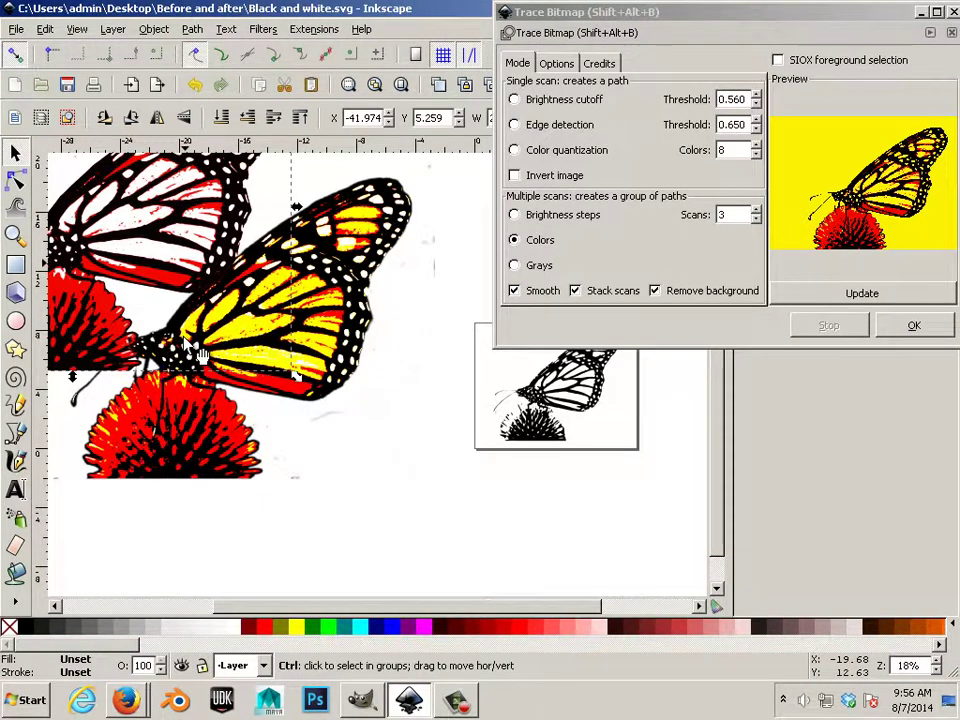
pyautogui.moveTo(276, 384); pyautogui.dragTo(158, 471)
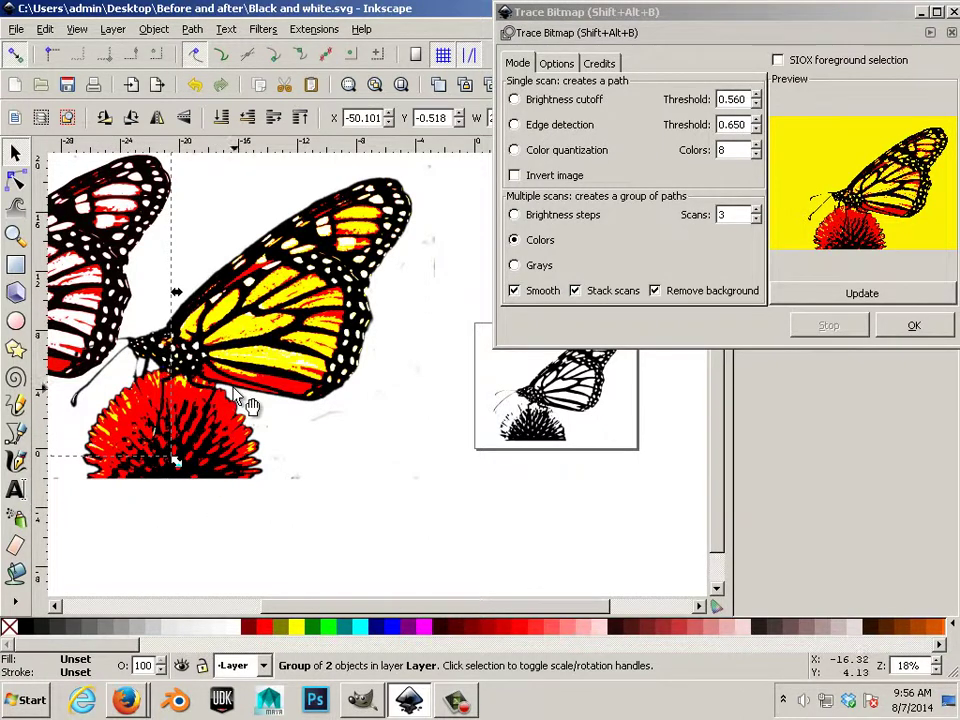
pyautogui.click(190, 272)
# Step: Retrace with 4 colour scans, move the result aside, and delete the original bitmap
pyautogui.click(757, 210)
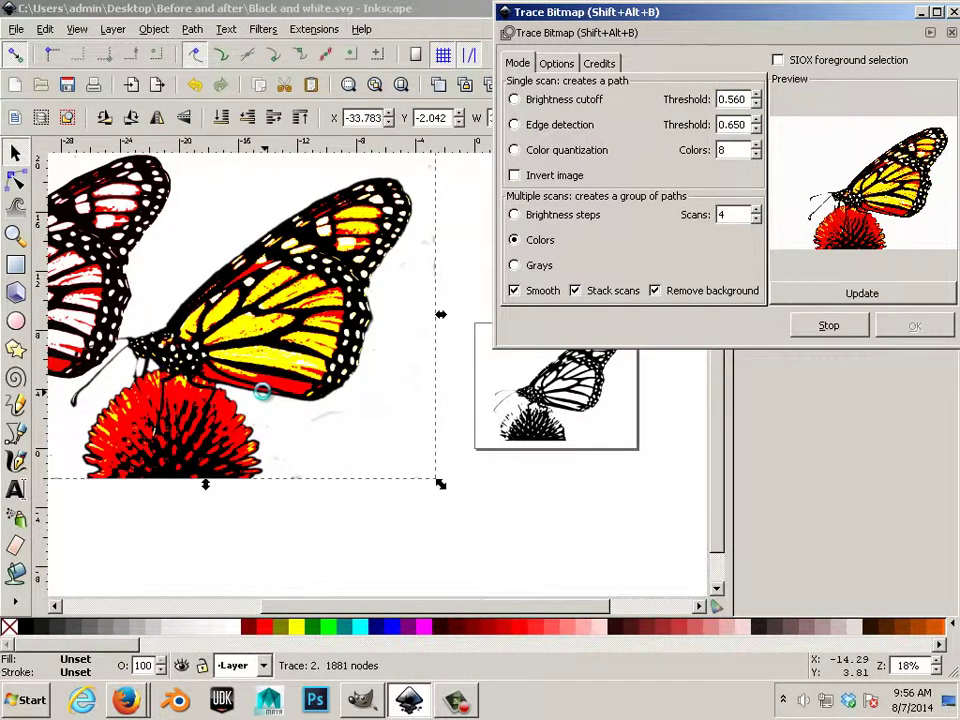
pyautogui.moveTo(263, 382); pyautogui.dragTo(535, 525)
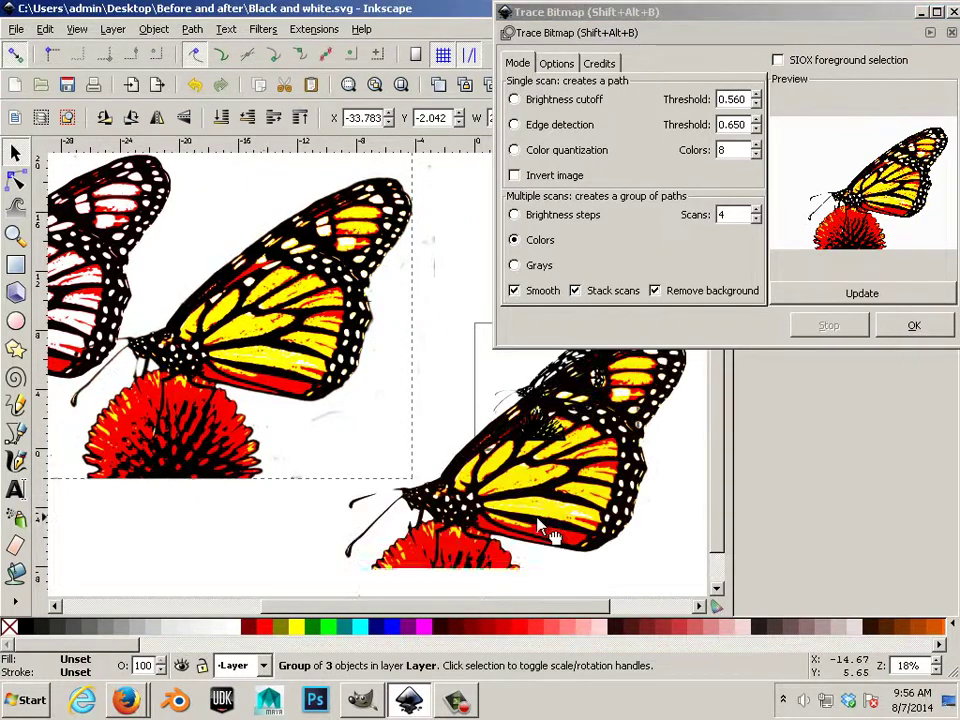
pyautogui.moveTo(369, 564); pyautogui.dragTo(179, 596)
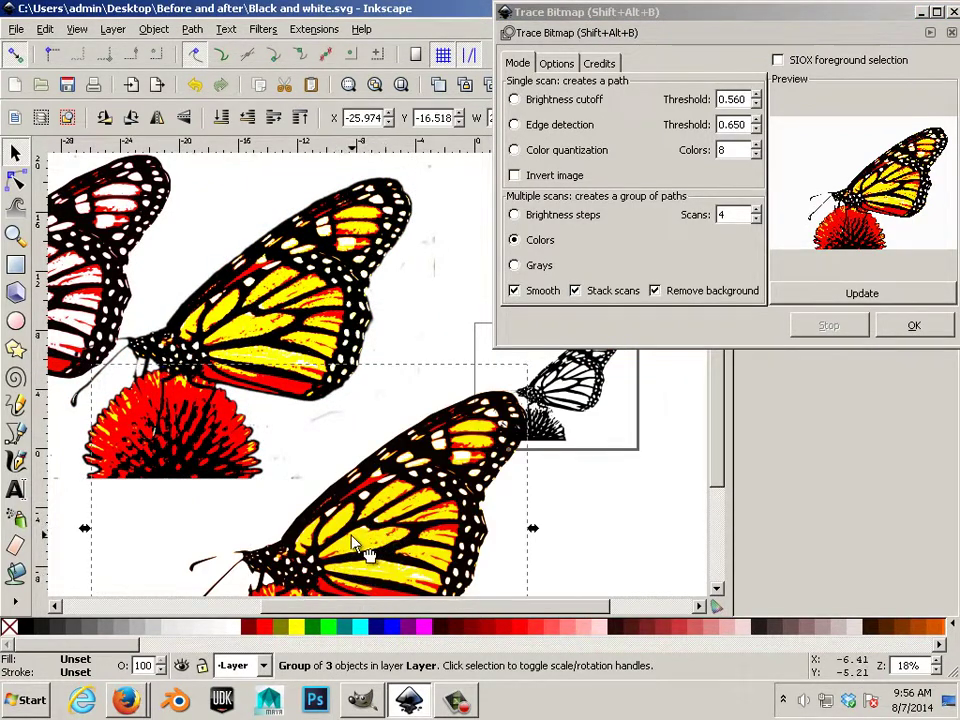
pyautogui.click(257, 387)
pyautogui.press('Delete')
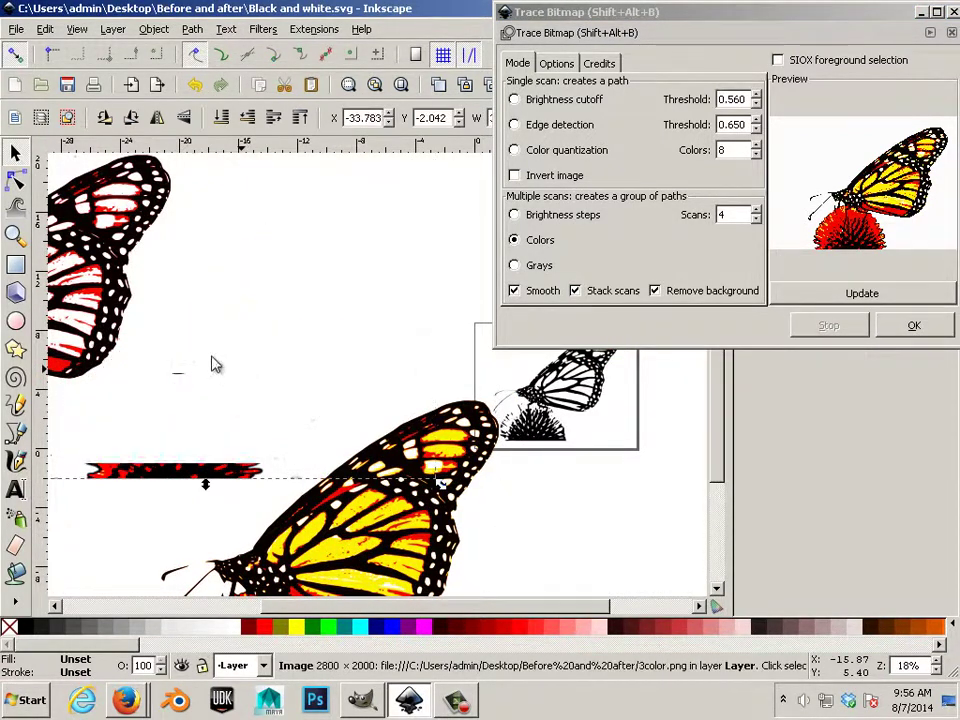
# Step: Shrink the traced colour butterfly to about 54% and move it toward the small frame
pyautogui.moveTo(352, 516)
pyautogui.mouseDown()
pyautogui.moveTo(386, 542)
pyautogui.moveTo(259, 313)
pyautogui.moveTo(300, 390)
pyautogui.moveTo(295, 398)
pyautogui.mouseUp()
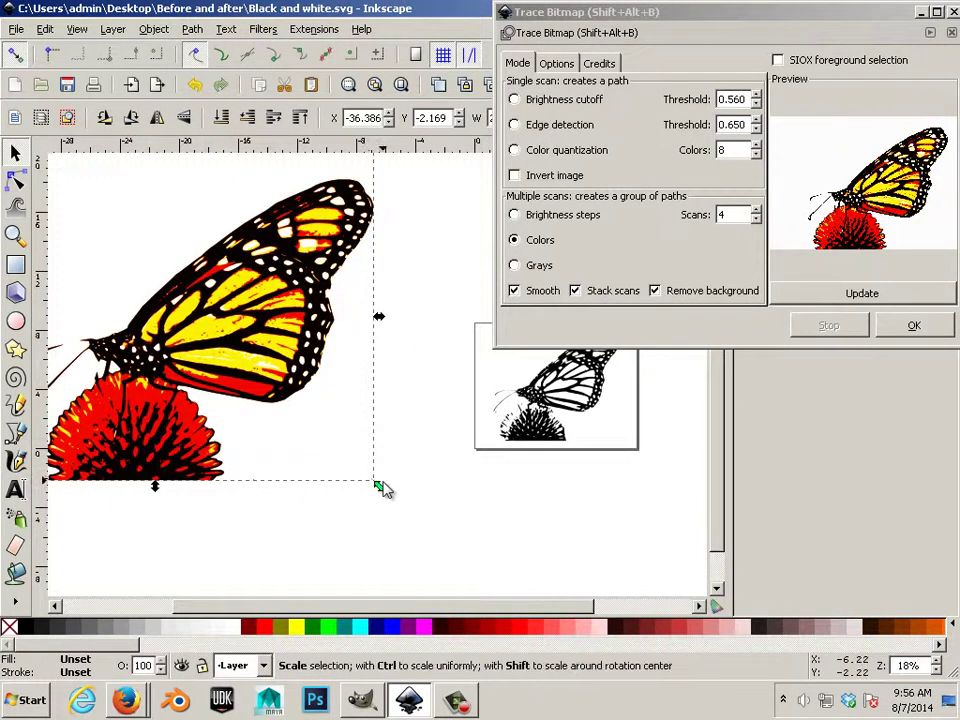
pyautogui.moveTo(379, 489); pyautogui.dragTo(282, 427)
pyautogui.moveTo(281, 347)
pyautogui.mouseDown()
pyautogui.moveTo(456, 486)
pyautogui.moveTo(489, 471)
pyautogui.mouseUp()
# Step: Delete the black-and-white trace and fit the colour butterfly, scaled to about 50%, into the frame
pyautogui.click(548, 437)
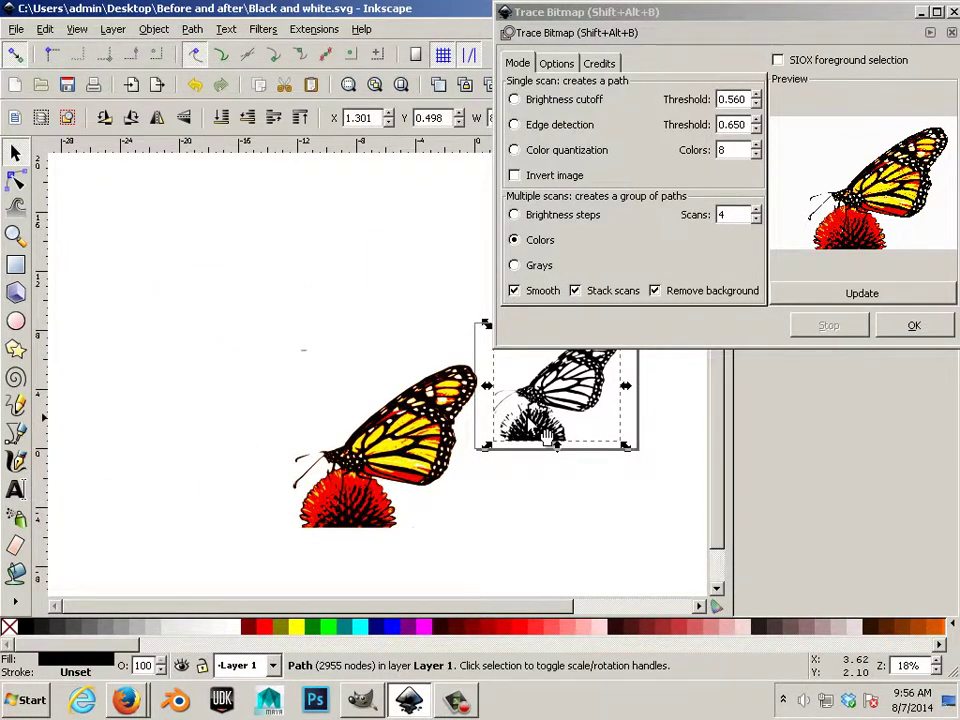
pyautogui.press('Delete')
pyautogui.moveTo(468, 405)
pyautogui.mouseDown()
pyautogui.moveTo(603, 390)
pyautogui.moveTo(600, 454)
pyautogui.mouseUp()
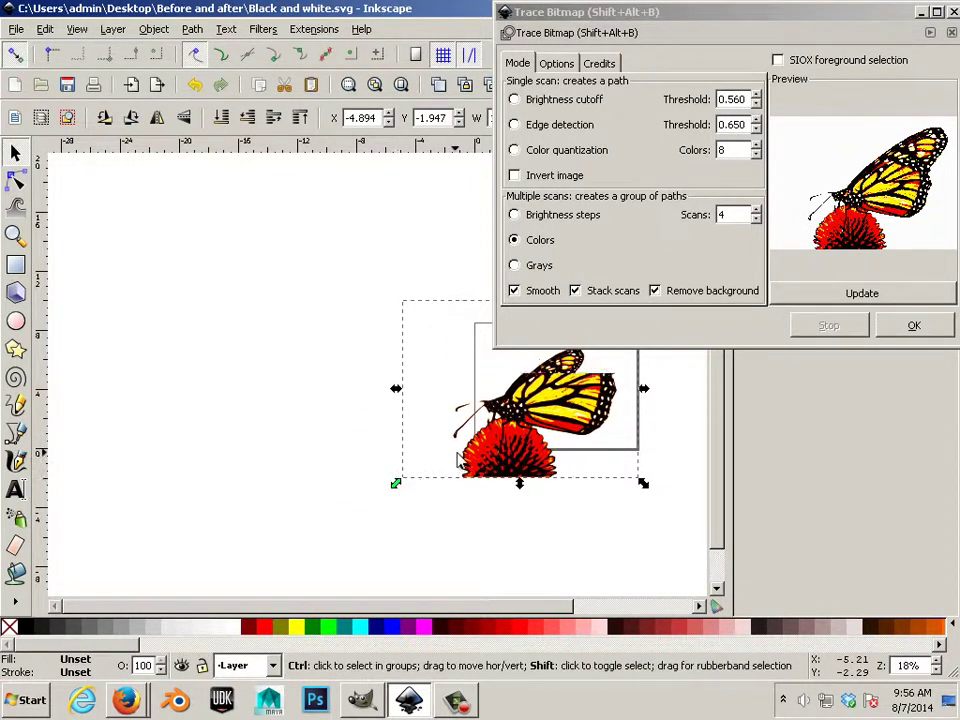
pyautogui.moveTo(396, 483)
pyautogui.mouseDown()
pyautogui.moveTo(548, 427)
pyautogui.moveTo(575, 433)
pyautogui.mouseUp()
pyautogui.moveTo(636, 14); pyautogui.dragTo(896, 112)
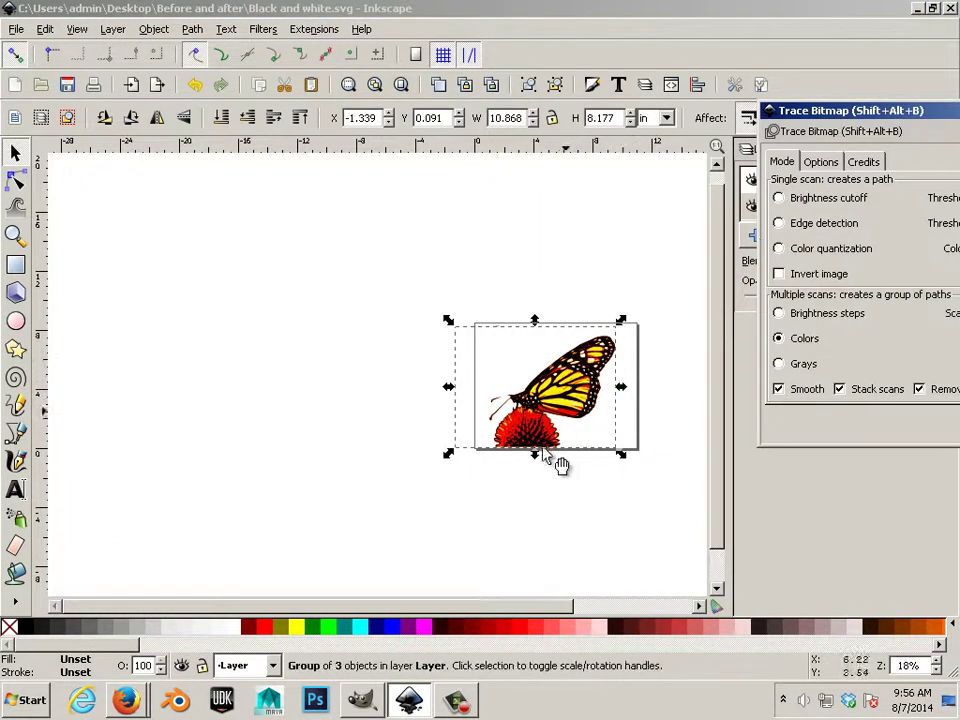
pyautogui.click(253, 347)
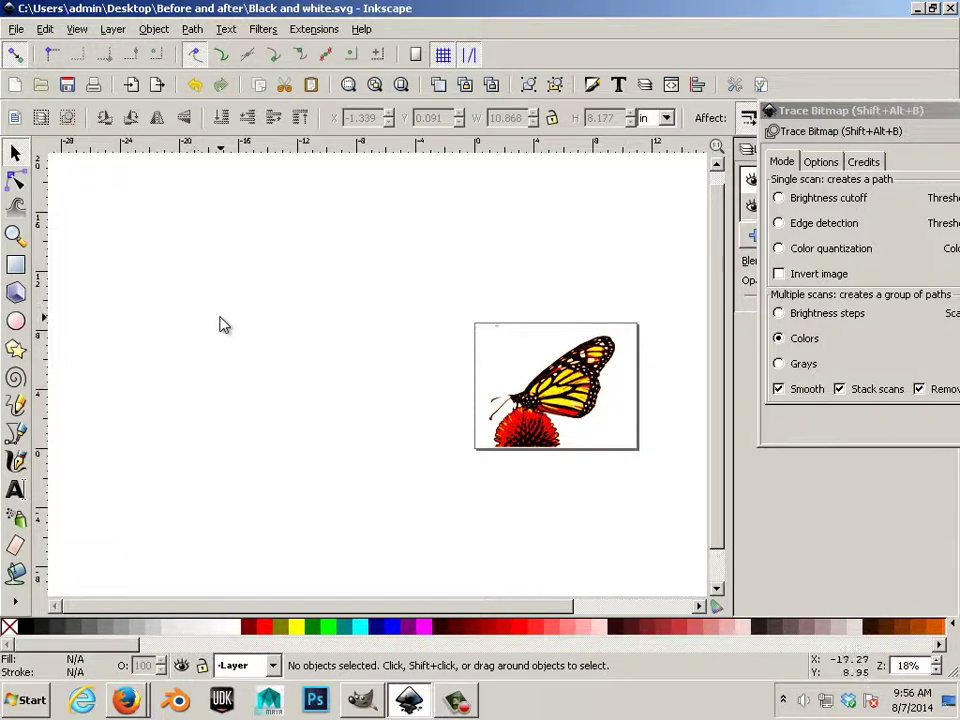
# Step: Use Save As to replace the old file name with 3color.SVG and save
pyautogui.click(16, 29)
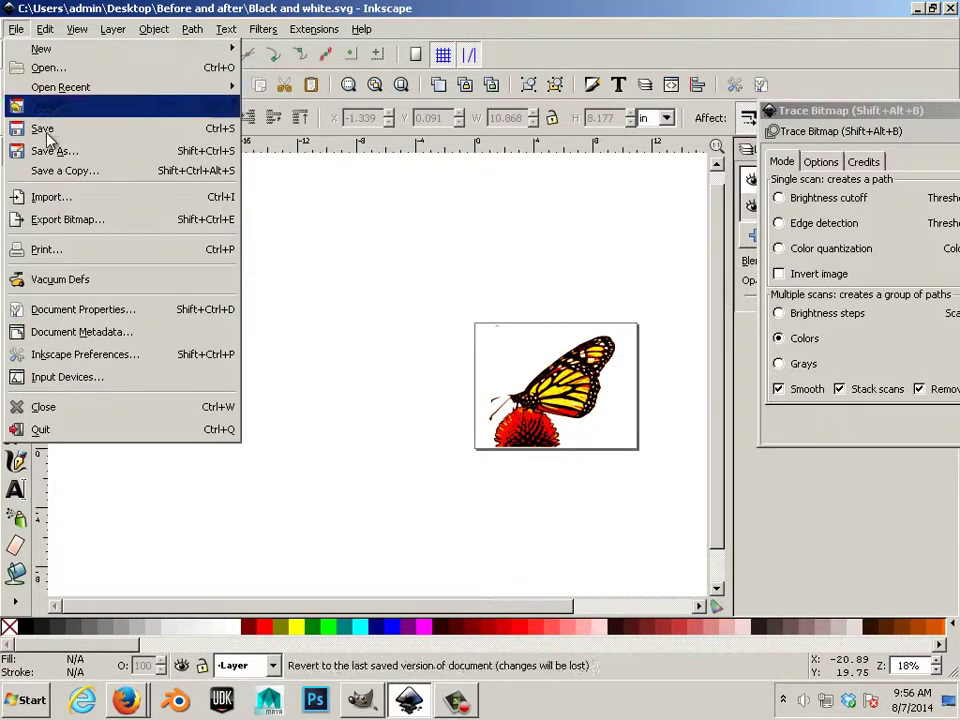
pyautogui.click(64, 152)
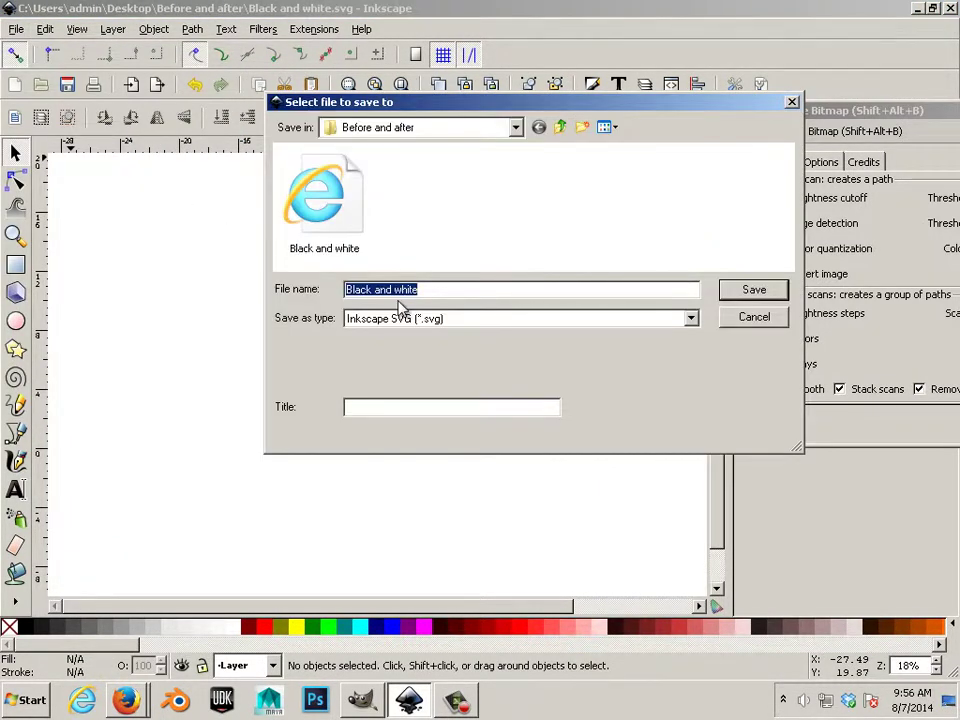
pyautogui.click(437, 289)
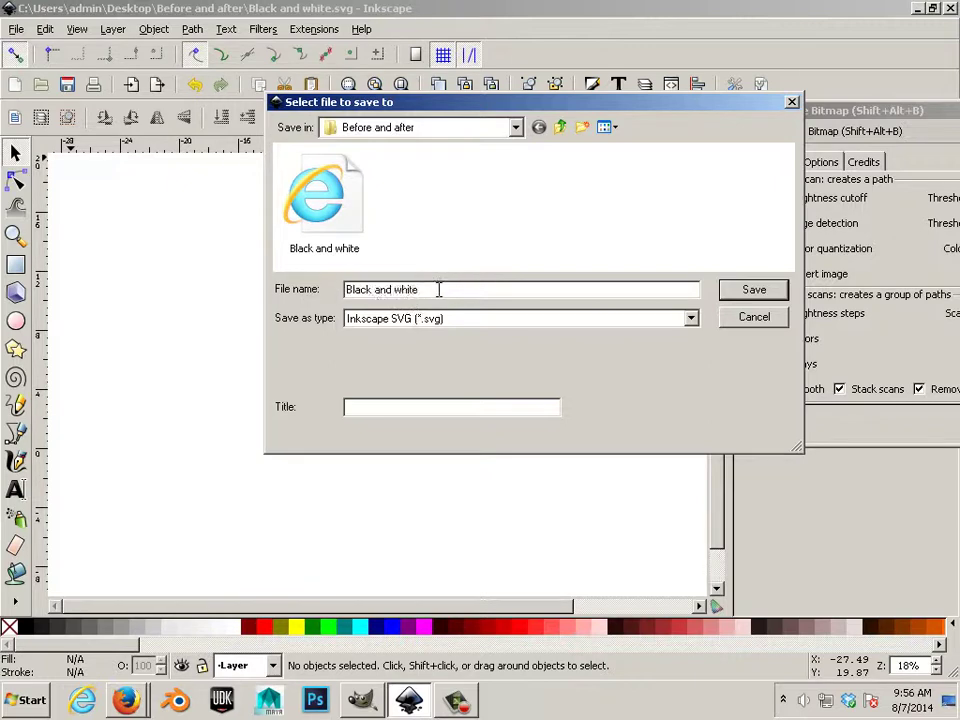
pyautogui.moveTo(435, 289); pyautogui.dragTo(332, 291)
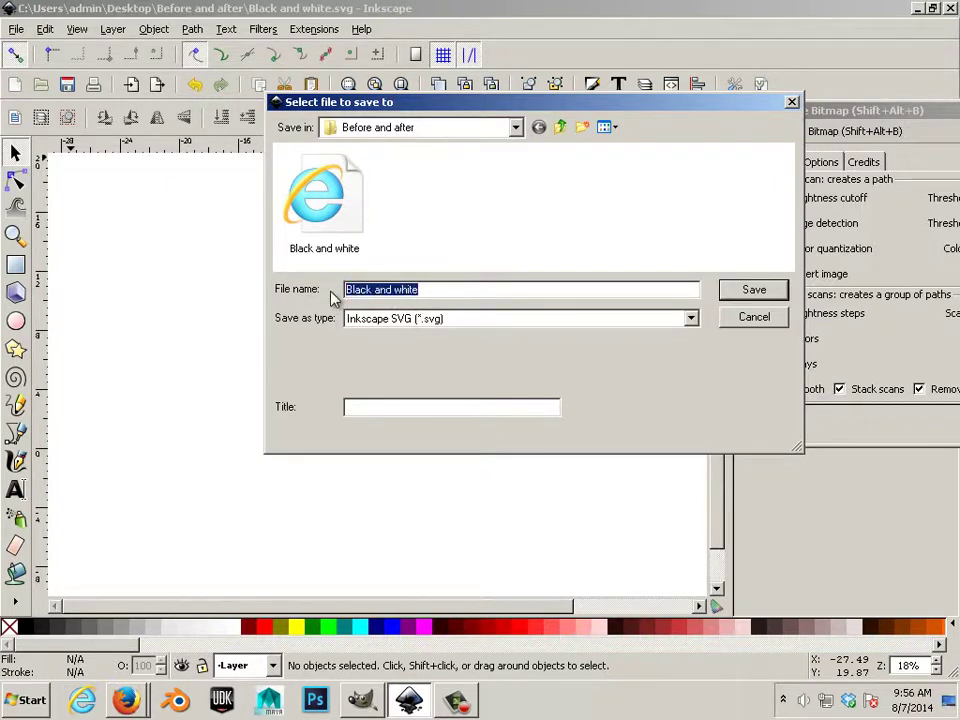
pyautogui.write('3color.')
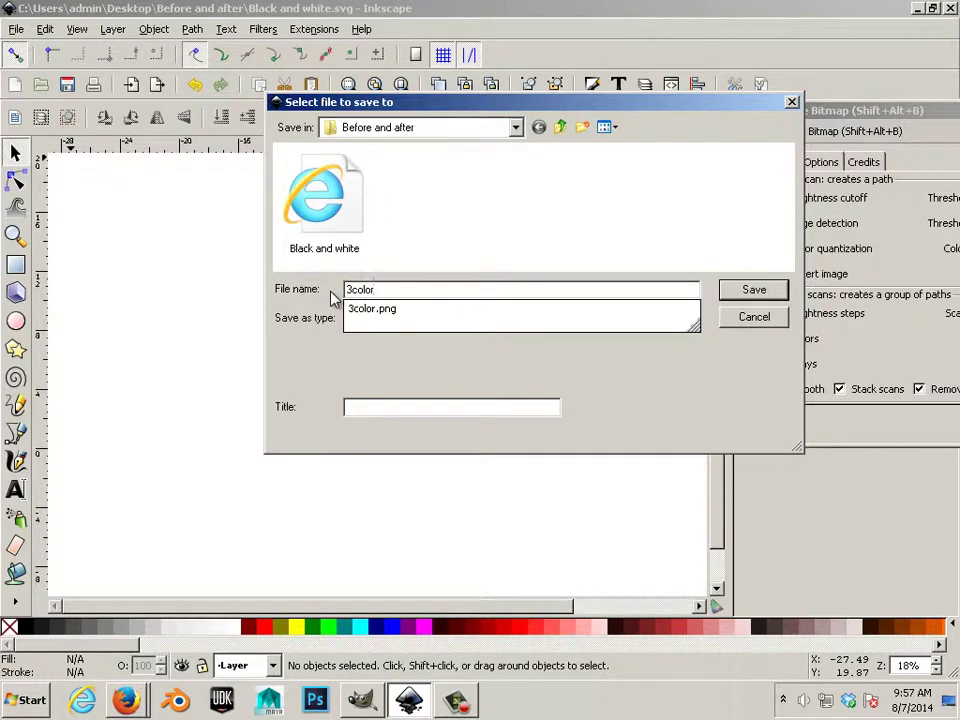
pyautogui.write('SVG')
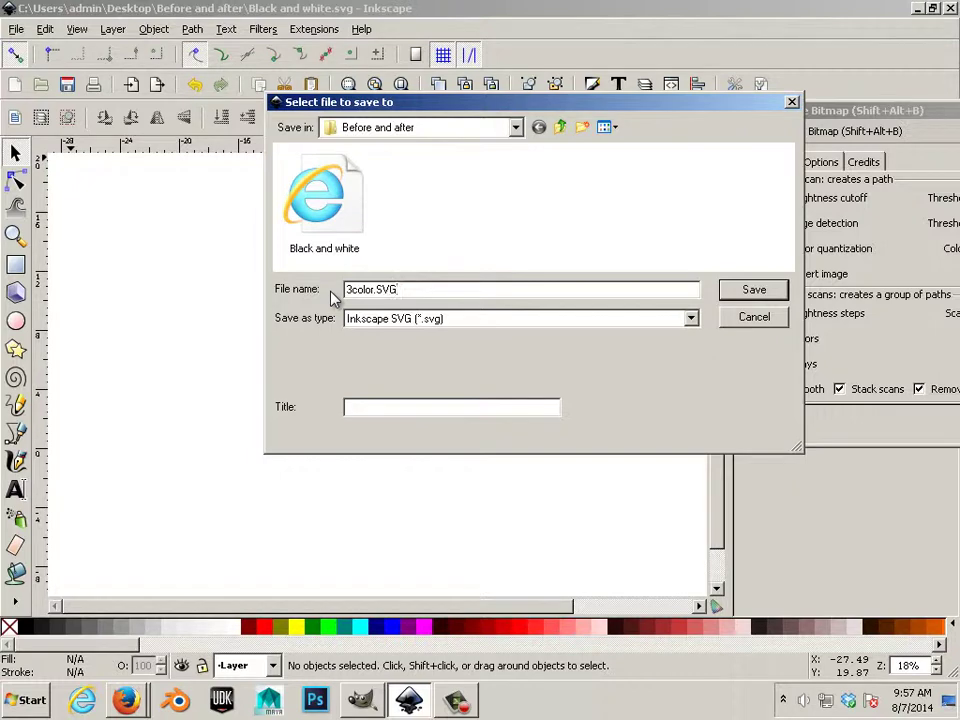
pyautogui.click(724, 291)
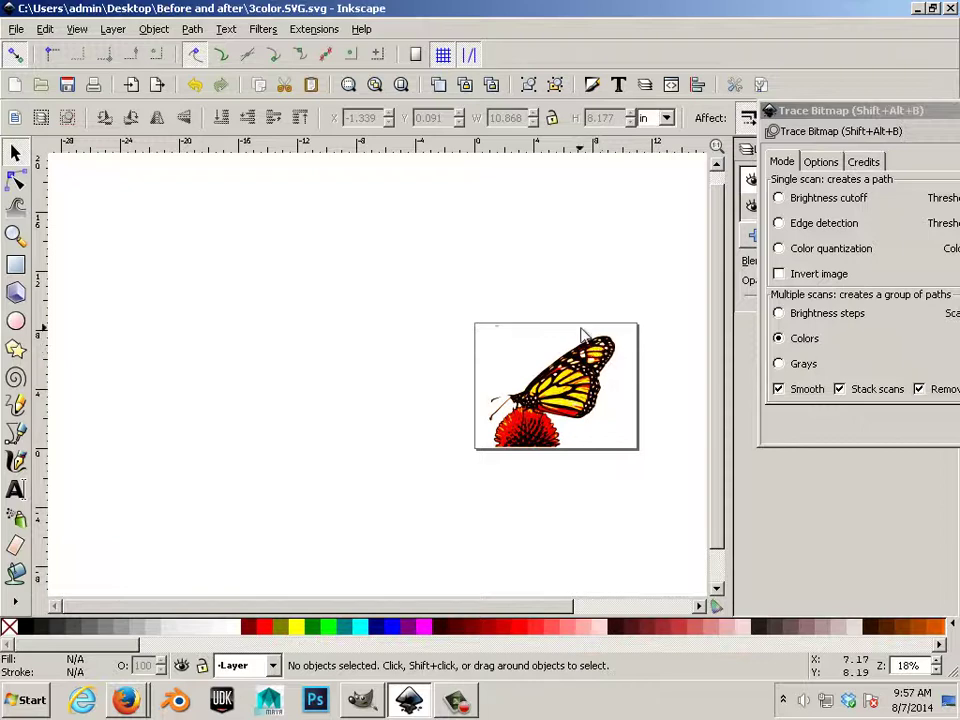
pyautogui.scroll(4, 574, 426)
pyautogui.scroll(-4, 600, 436)
pyautogui.keyDown('ctrl'); pyautogui.scroll(3, 620, 447); pyautogui.keyUp('ctrl')
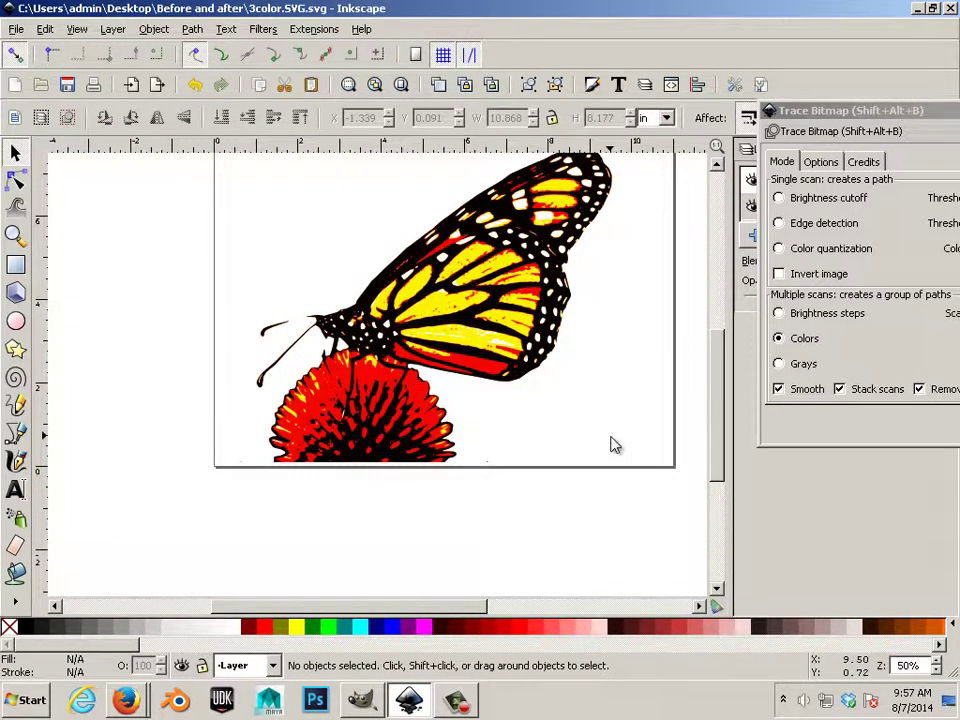
pyautogui.keyDown('ctrl'); pyautogui.scroll(1, 605, 440); pyautogui.keyUp('ctrl')
pyautogui.keyDown('ctrl'); pyautogui.scroll(-1, 604, 440); pyautogui.keyUp('ctrl')
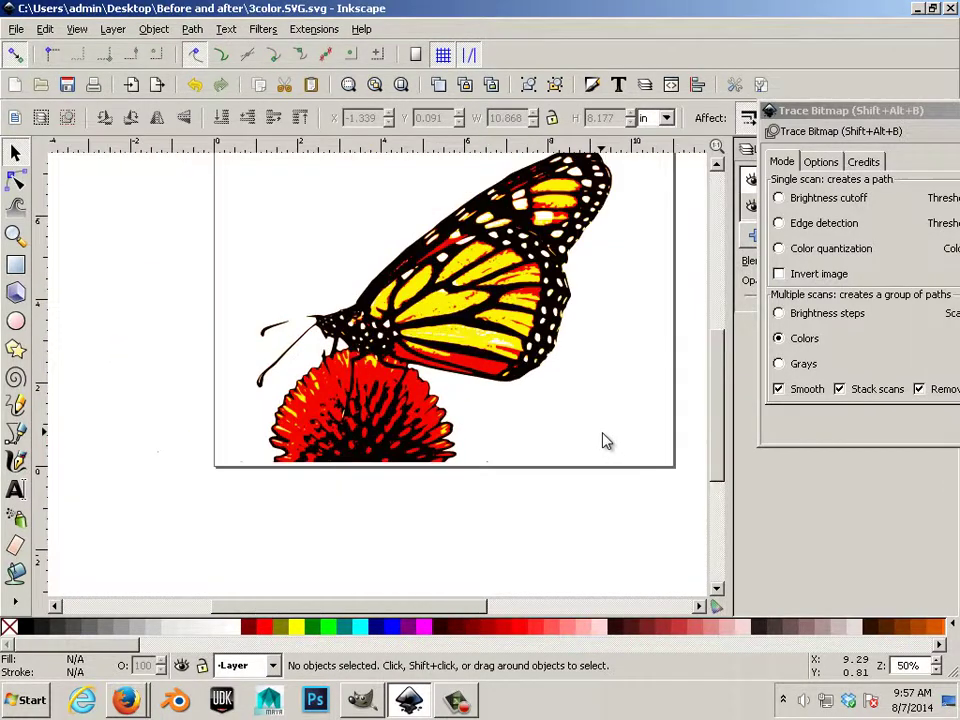